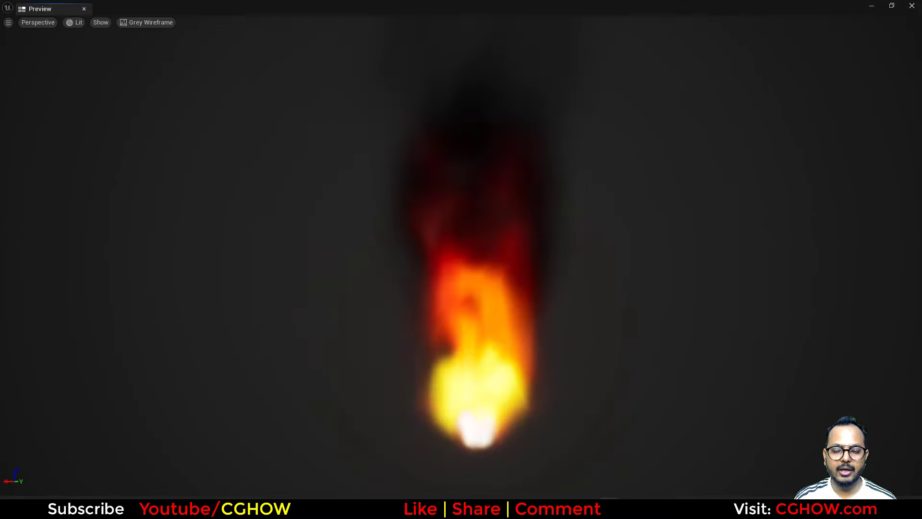
Step: Examine the finished fire effect in the preview from farther away and from a different angle
scroll(490, 365, down, 3)
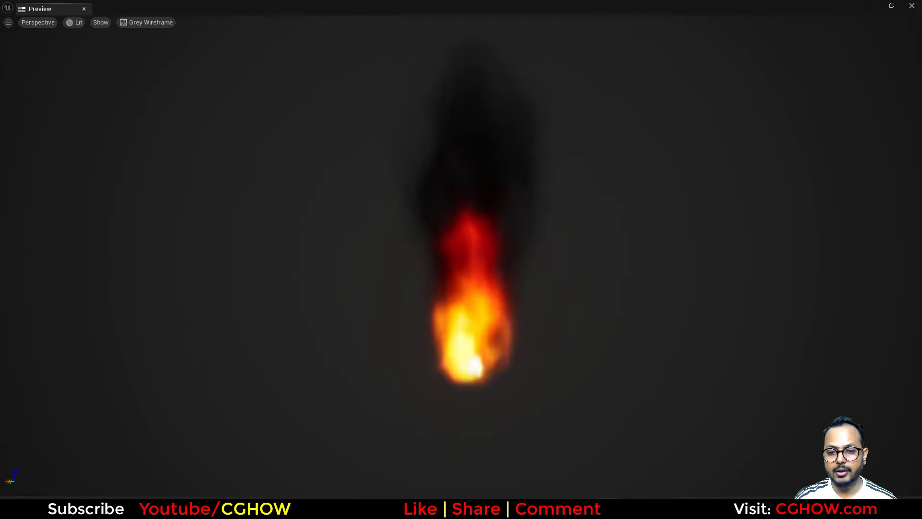
drag(491, 365, 644, 366)
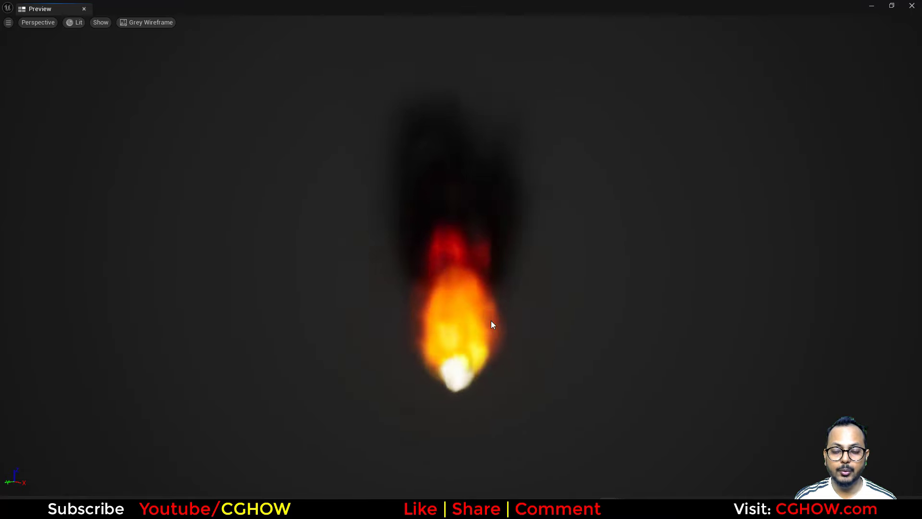
Step: Switch to the YouTube window in Chrome and look through the items on the channel's Throne wishlist
mouse_move(462, 510)
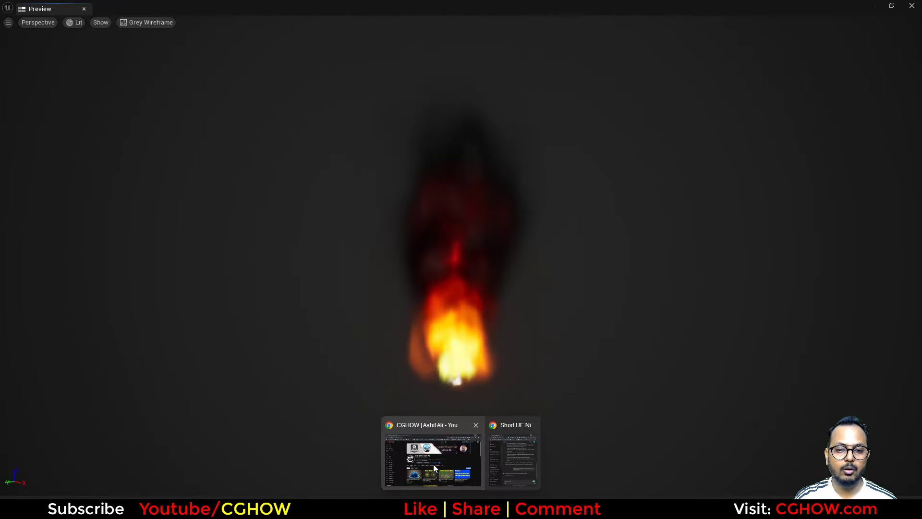
click(433, 464)
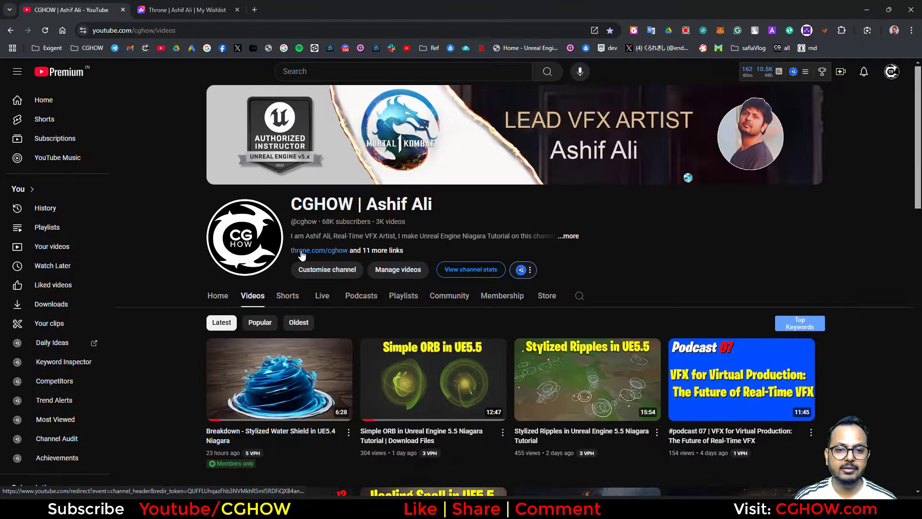
click(183, 10)
scroll(333, 357, down, 3)
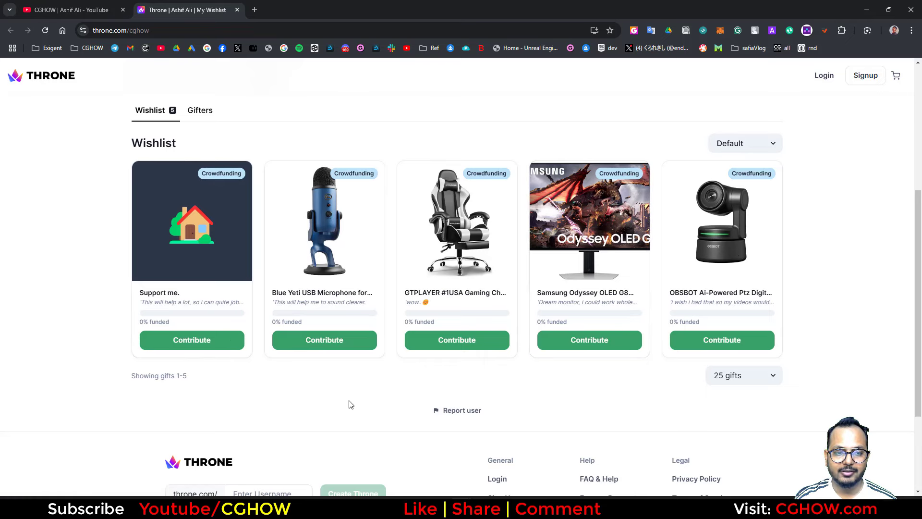
scroll(395, 412, up, 2)
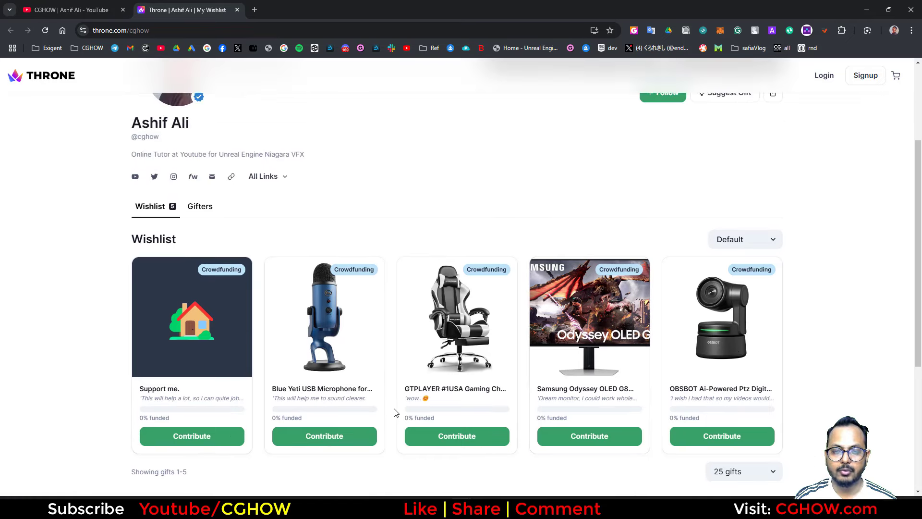
scroll(421, 401, up, 1)
scroll(818, 90, down, 3)
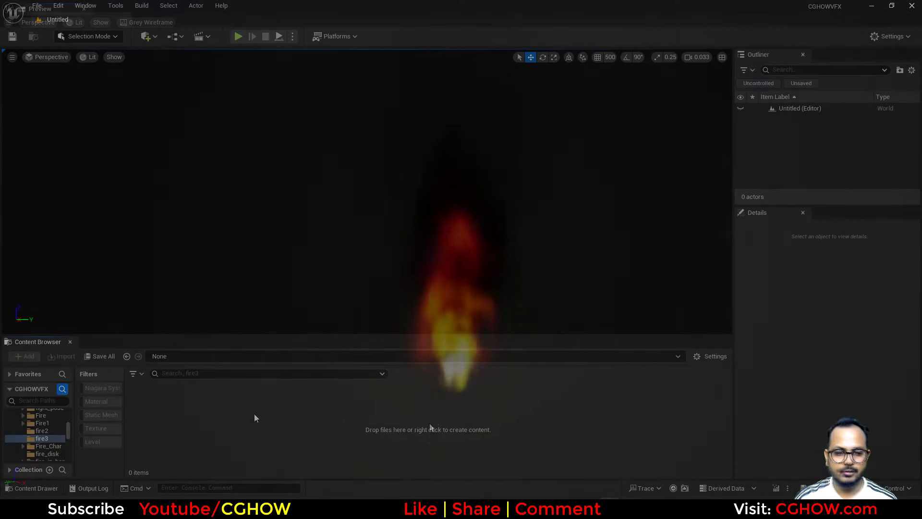
Step: Switch to Unreal Editor, create a material named M_Fire in the fire3 folder and open it
right_click(273, 403)
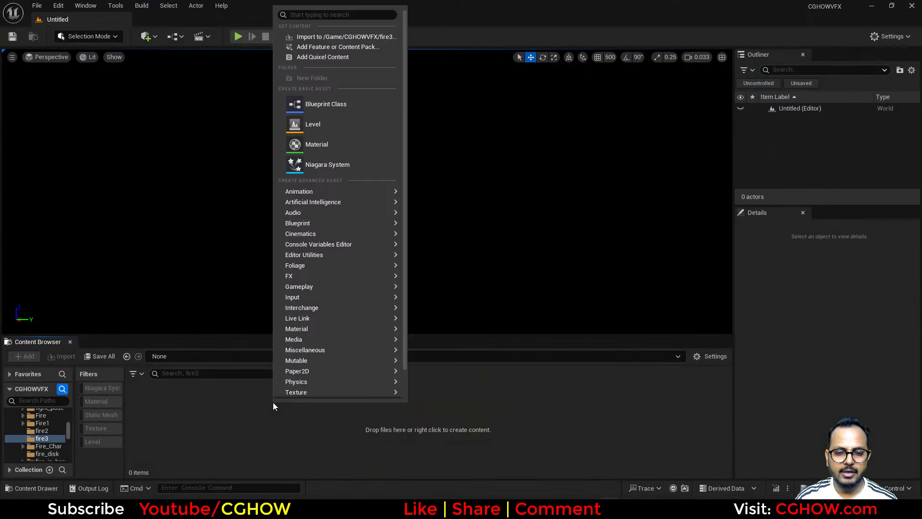
click(342, 149)
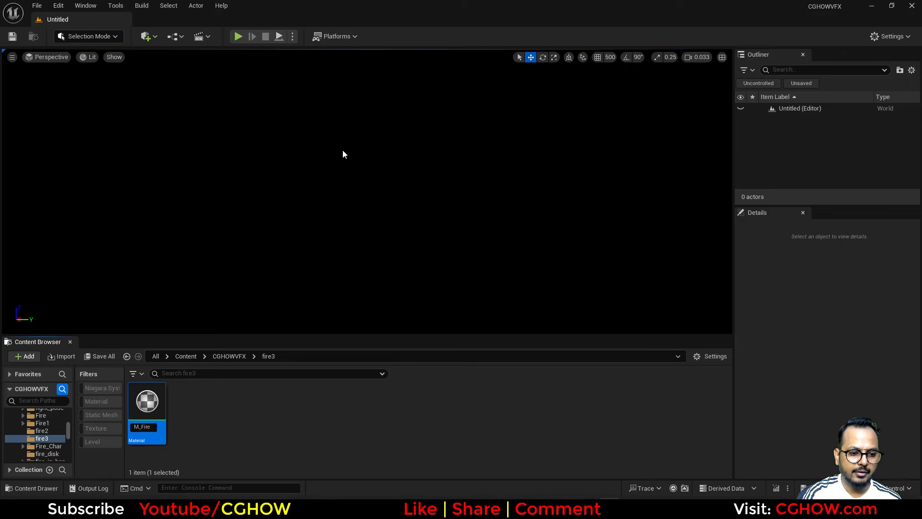
key(Return)
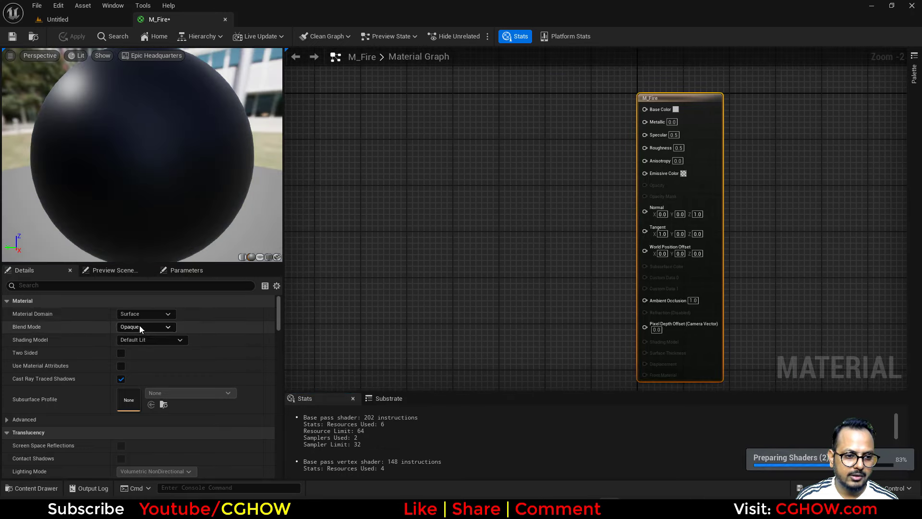
Step: Set the material's blend mode to Translucent and its shading model to Unlit
click(140, 327)
click(135, 354)
click(149, 340)
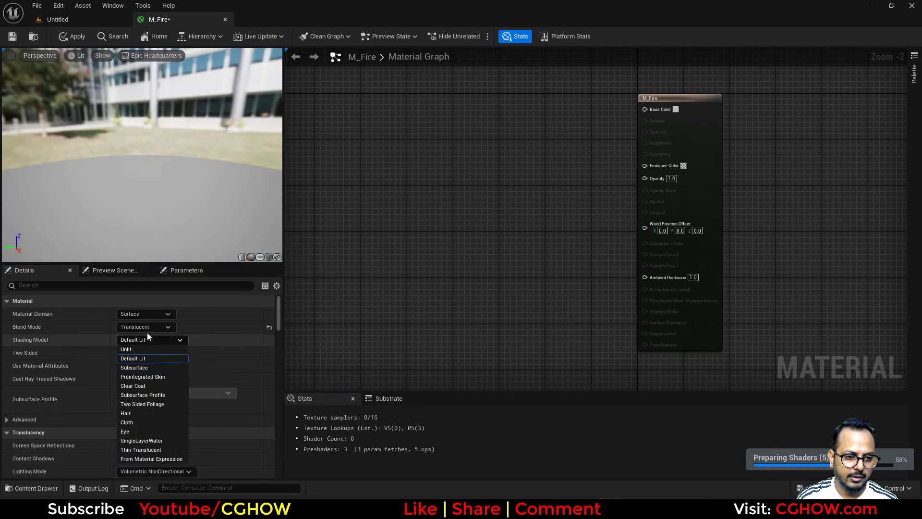
click(127, 351)
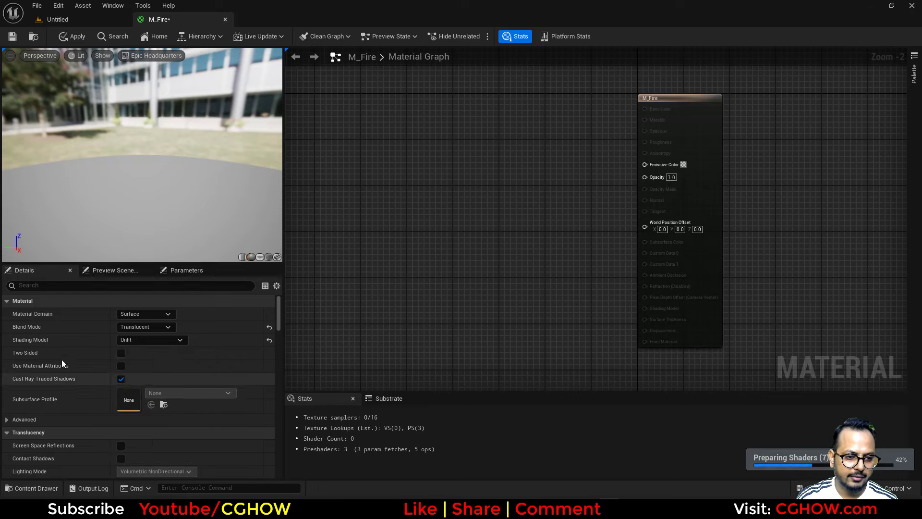
Step: Try the Additive blend mode on the material and return it to Translucent
click(139, 327)
click(131, 365)
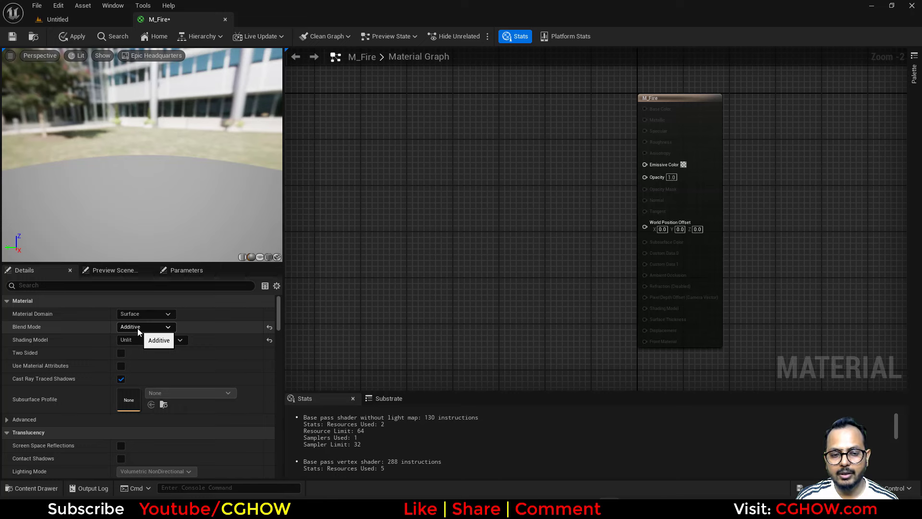
click(162, 328)
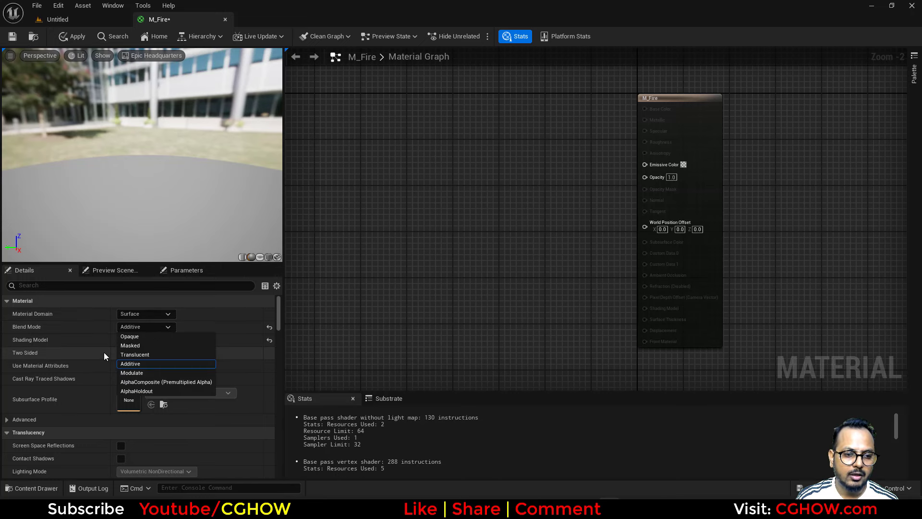
click(126, 355)
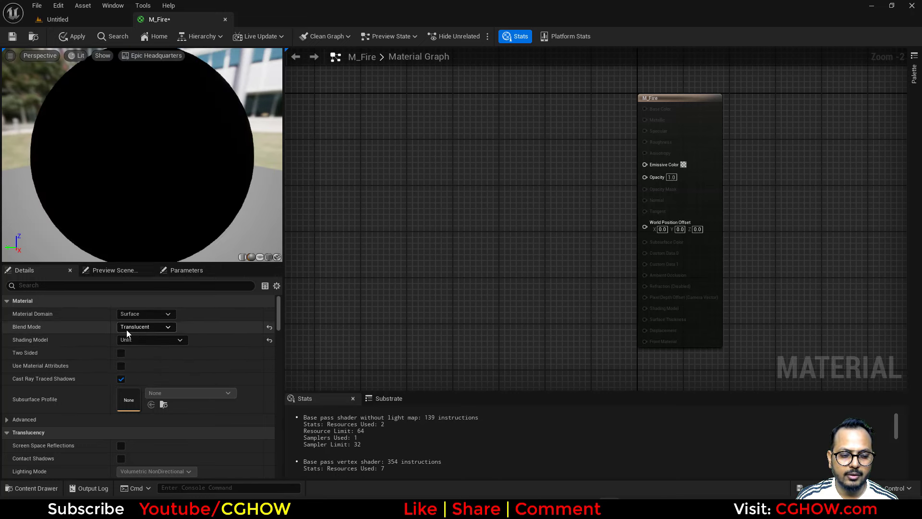
Step: Make the material two-sided and show its preview on a plane
click(121, 354)
click(260, 257)
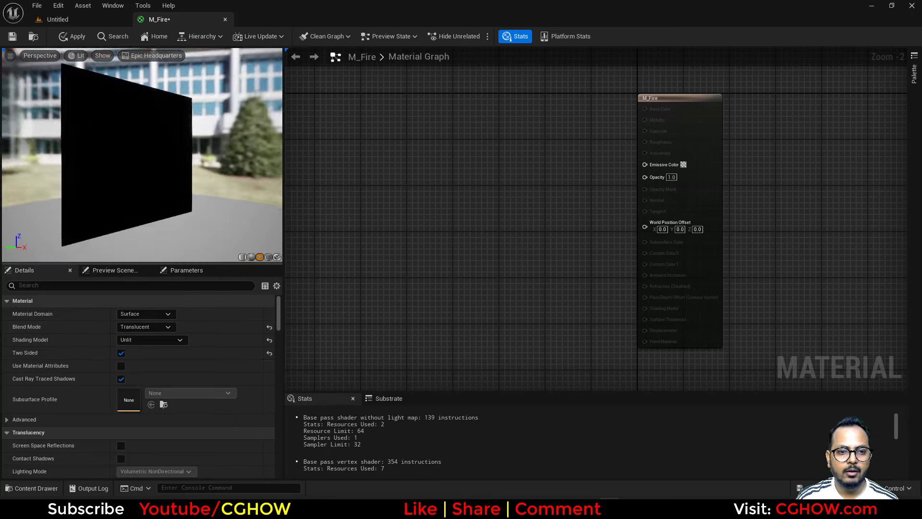
Step: Add a Noise node to the material graph and connect its output to Emissive Color
right_drag(394, 215, 459, 240)
right_click(463, 183)
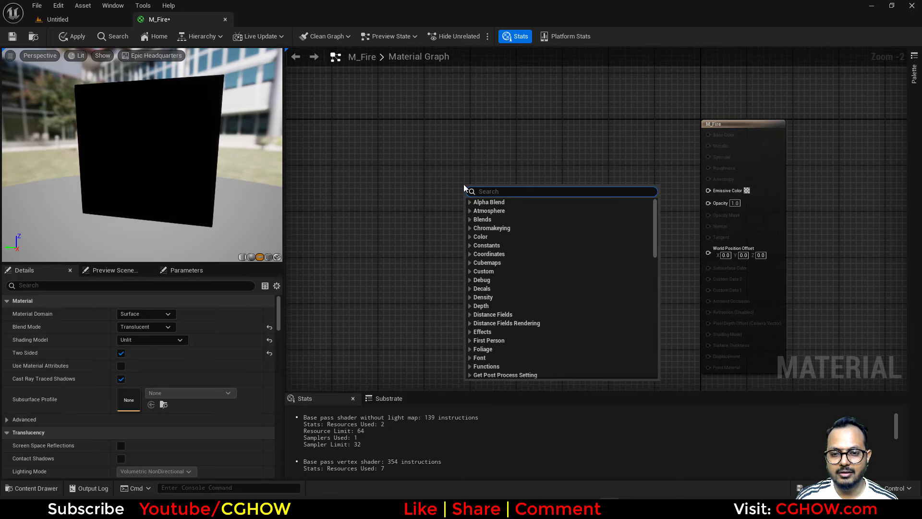
click(456, 171)
right_click(456, 171)
text(noi)
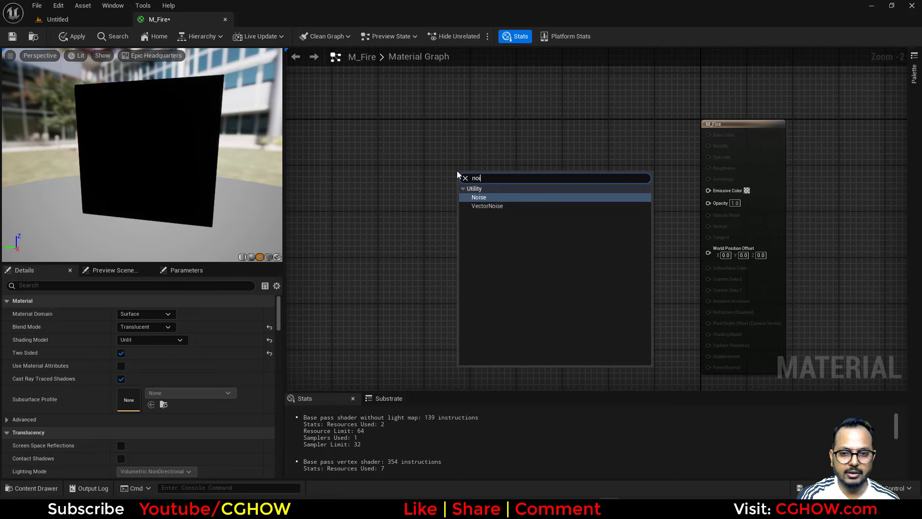
text(se)
key(Return)
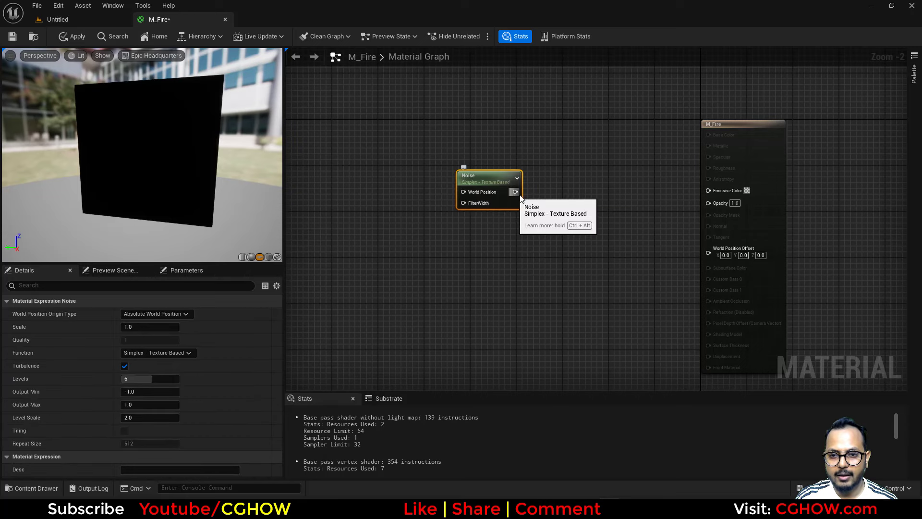
drag(722, 191, 723, 191)
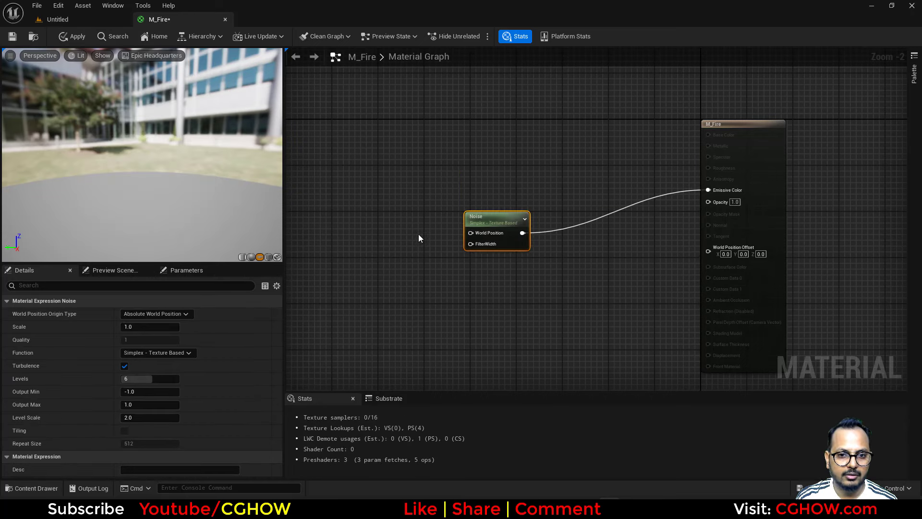
Step: Set the Noise node's scale to 0.01
right_drag(411, 238, 465, 235)
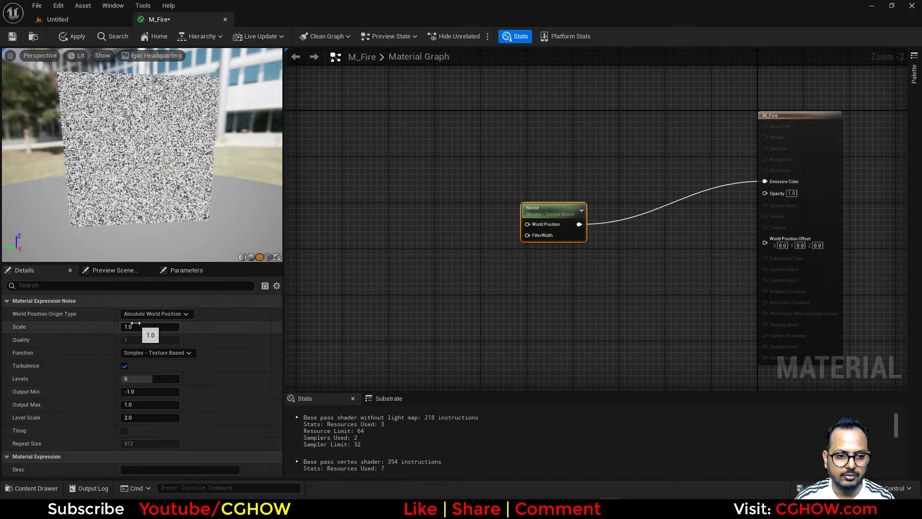
text(.01)
key(Return)
click(452, 224)
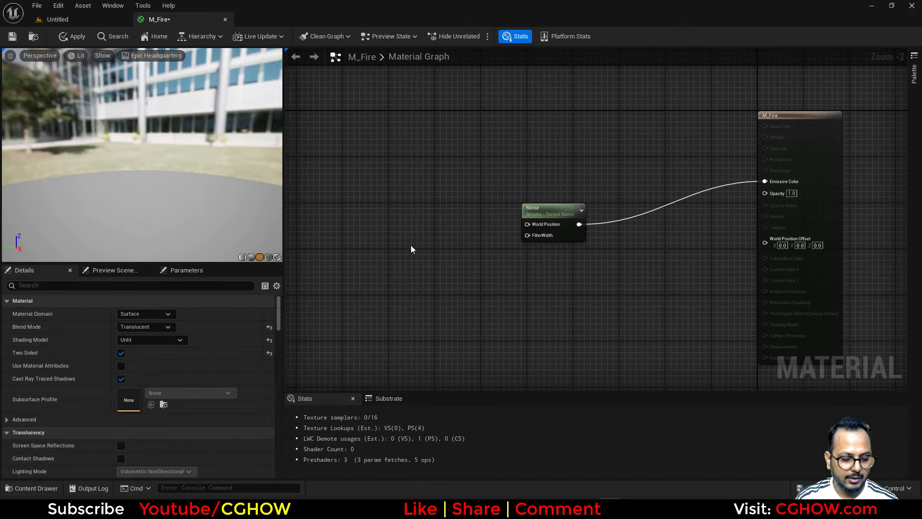
Step: Add a MakeFloat3 node and connect its result to the Noise node's World Position input
right_click(418, 206)
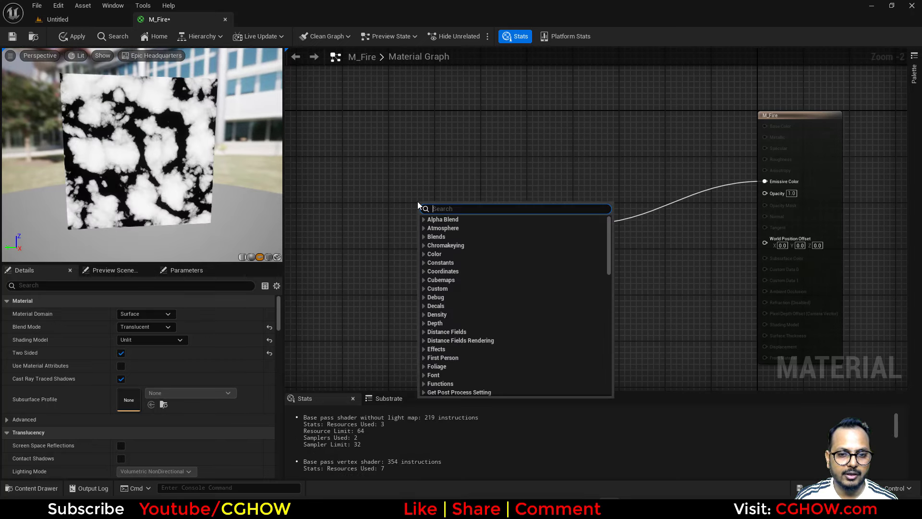
text(make)
click(471, 299)
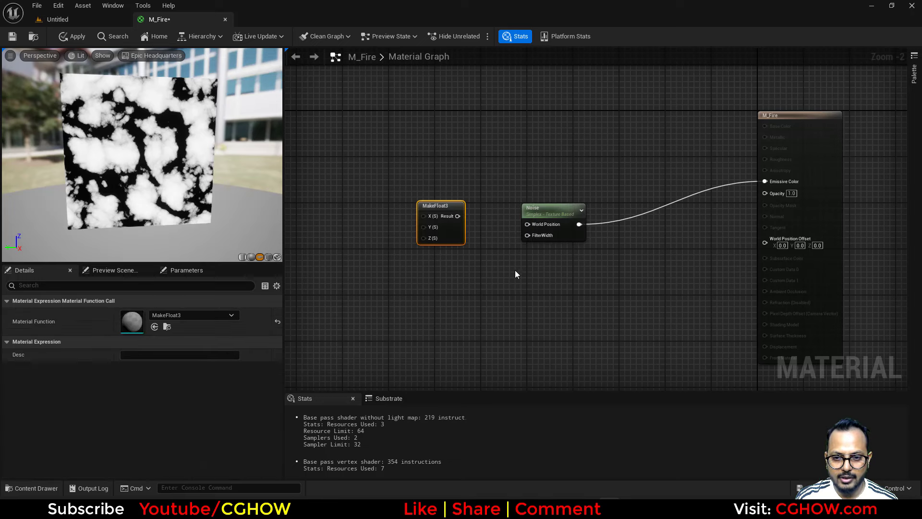
drag(458, 216, 527, 225)
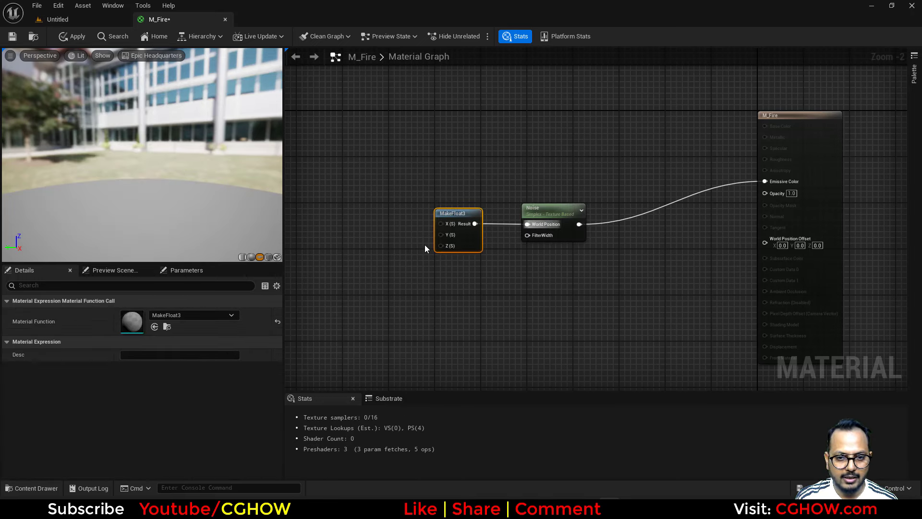
Step: Add a BreakOutFloat2Components node and connect its R and G outputs to the X and Y inputs of MakeFloat3
right_click(363, 242)
text(break)
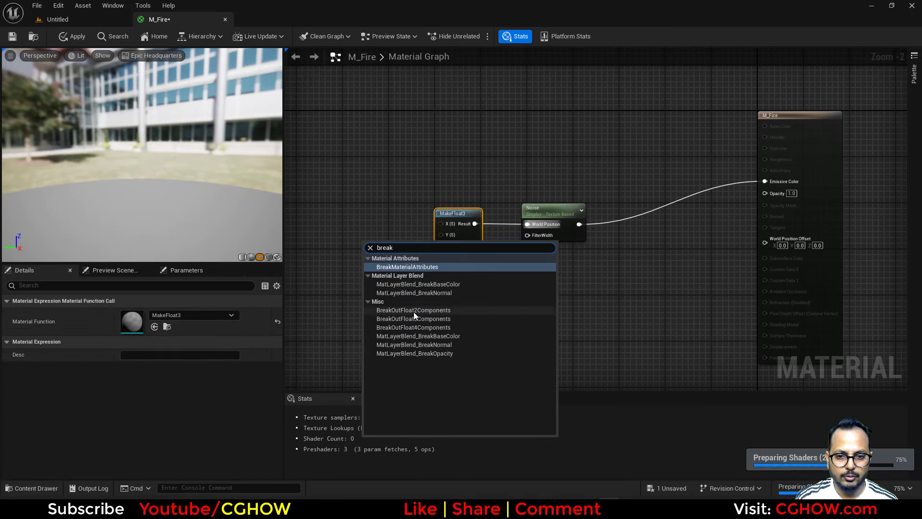
click(413, 312)
drag(407, 258, 404, 235)
drag(388, 229, 388, 212)
Step: Add a texture coordinate node and connect it to the Float2 input of BreakOutFloat2Components
right_drag(331, 207, 420, 207)
key(u)
click(344, 200)
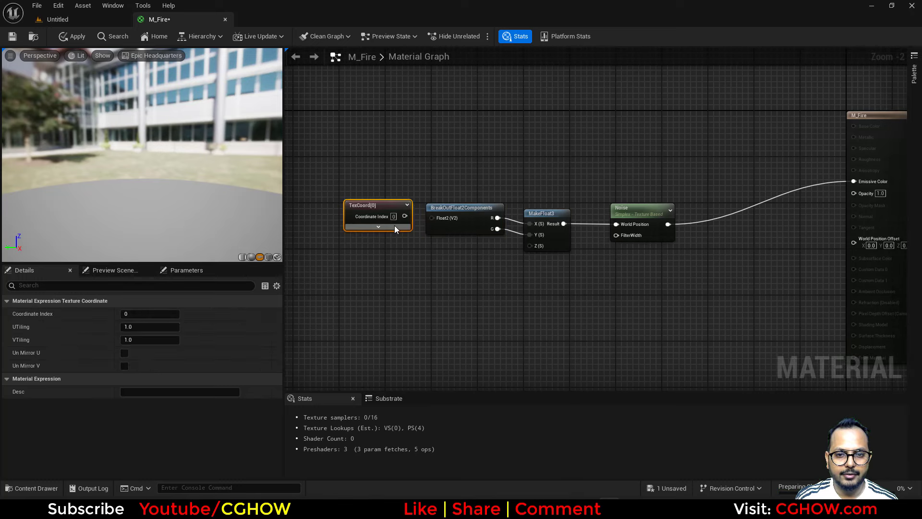
drag(405, 216, 431, 217)
Step: Reposition the MakeFloat3 and BreakOutFloat2Components nodes to tidy the chain leading into the Noise node
right_drag(609, 270, 571, 226)
click(472, 239)
click(511, 226)
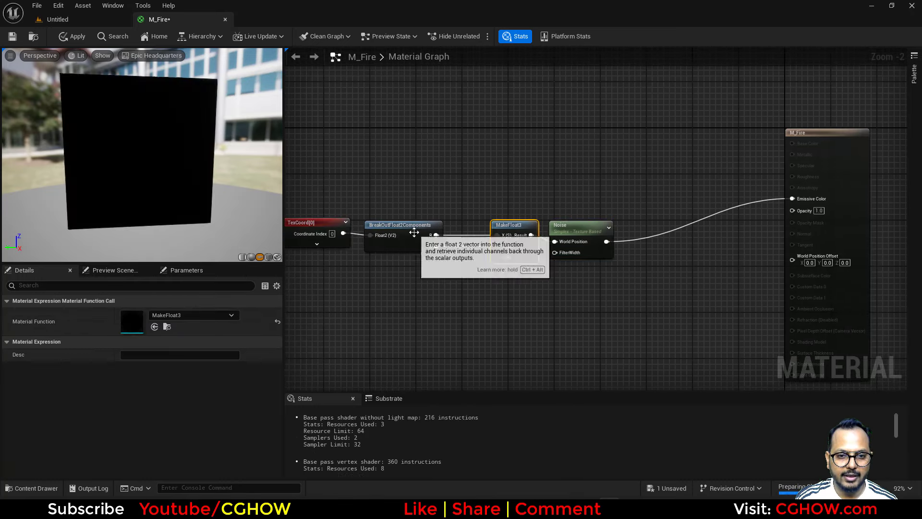
drag(414, 233, 431, 233)
click(299, 220)
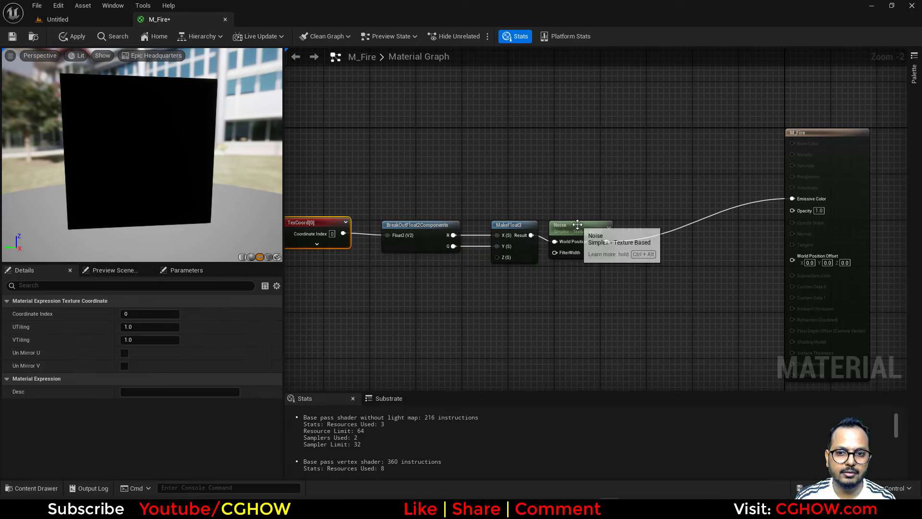
Step: Set the Noise node's scale back to 1.0
click(574, 226)
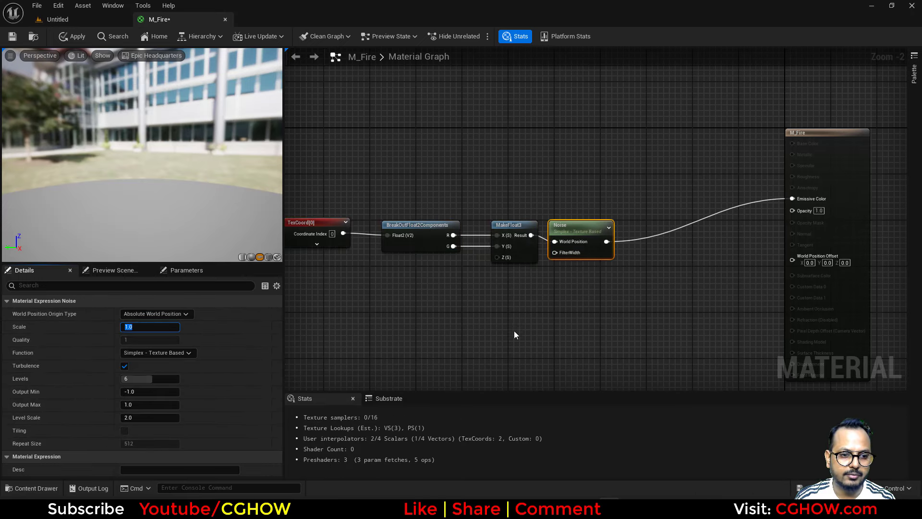
right_drag(514, 331, 468, 358)
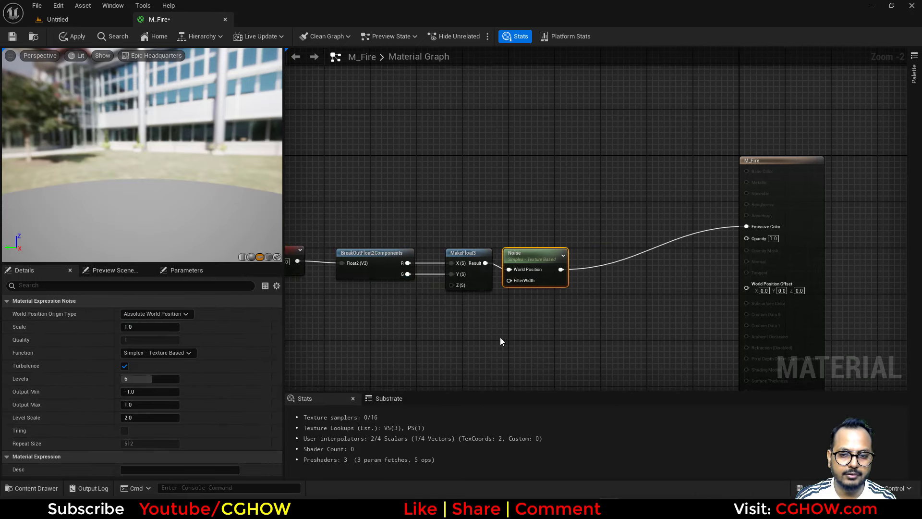
right_drag(405, 319, 487, 292)
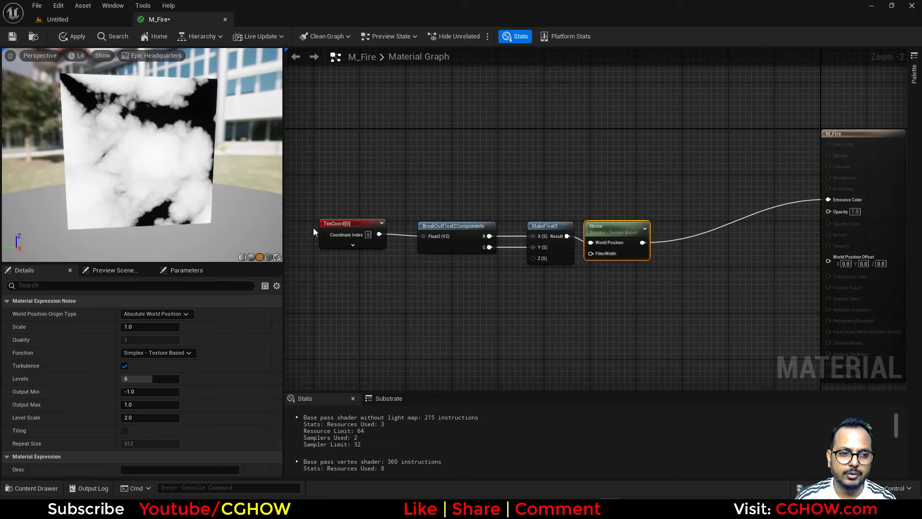
Step: Turn off Turbulence on the Noise node and set its Output Min to 0
click(354, 241)
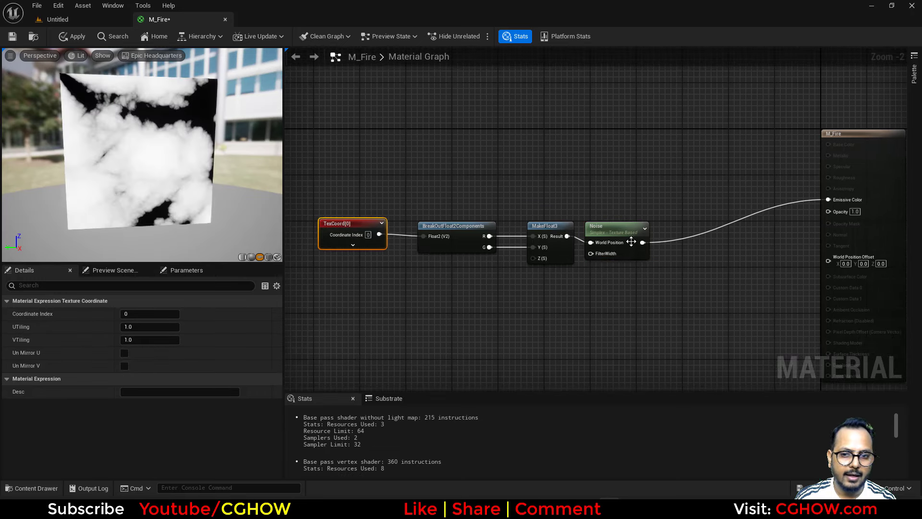
click(615, 240)
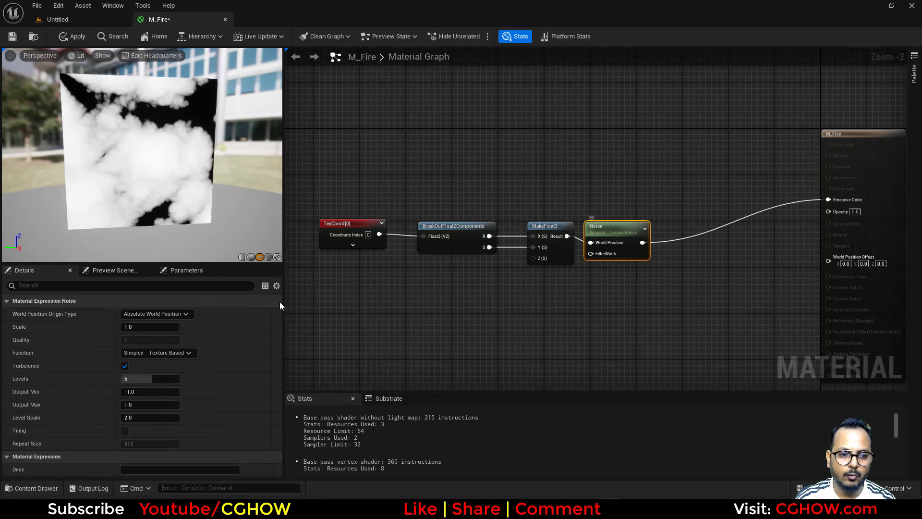
click(124, 366)
click(146, 391)
text(0)
key(Return)
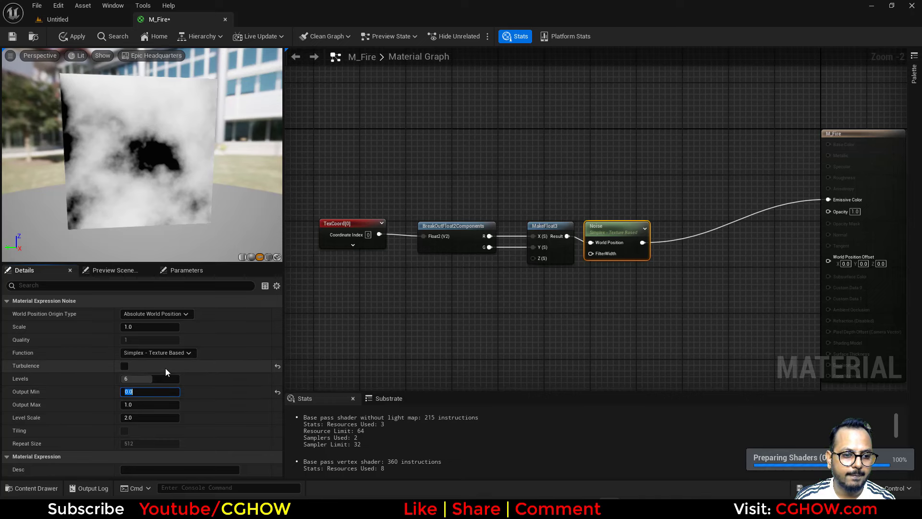
Step: Set the Noise node's scale to 2
click(150, 327)
text(2)
key(Return)
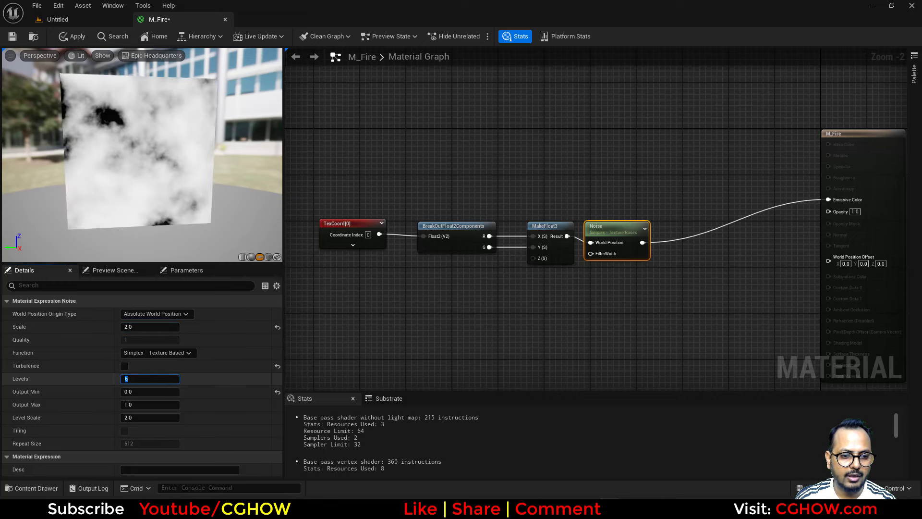
Step: Set the Noise node's Levels to 2 and its Scale to 5
text(2)
key(Return)
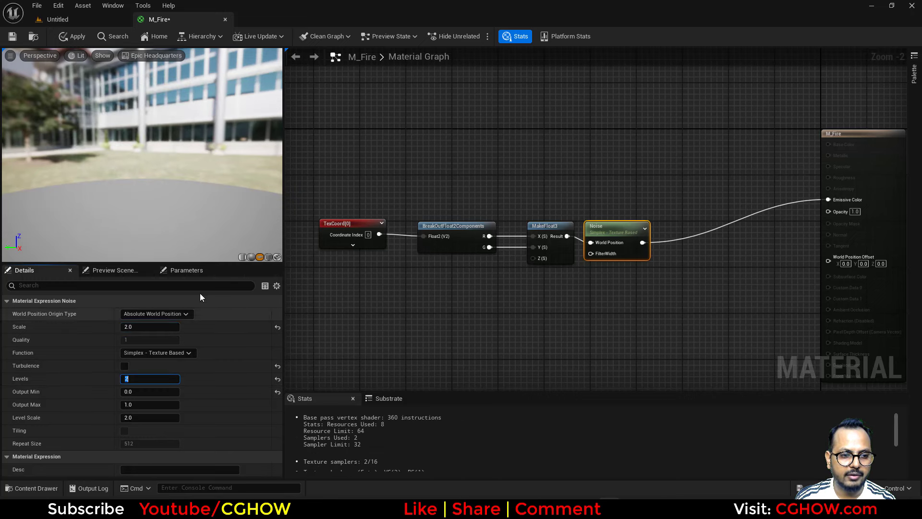
click(145, 328)
text(5)
key(Return)
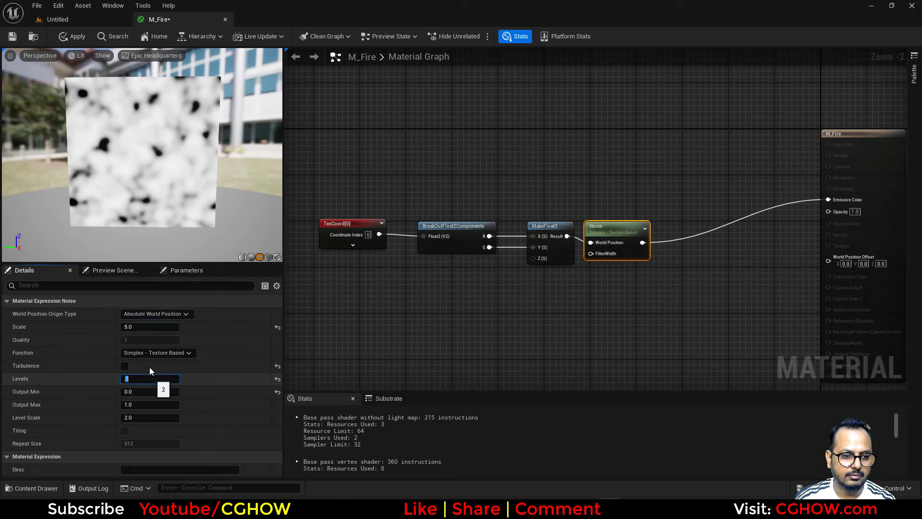
Step: Set the Noise node's Levels to 1 and switch its function to Voronoi
click(138, 327)
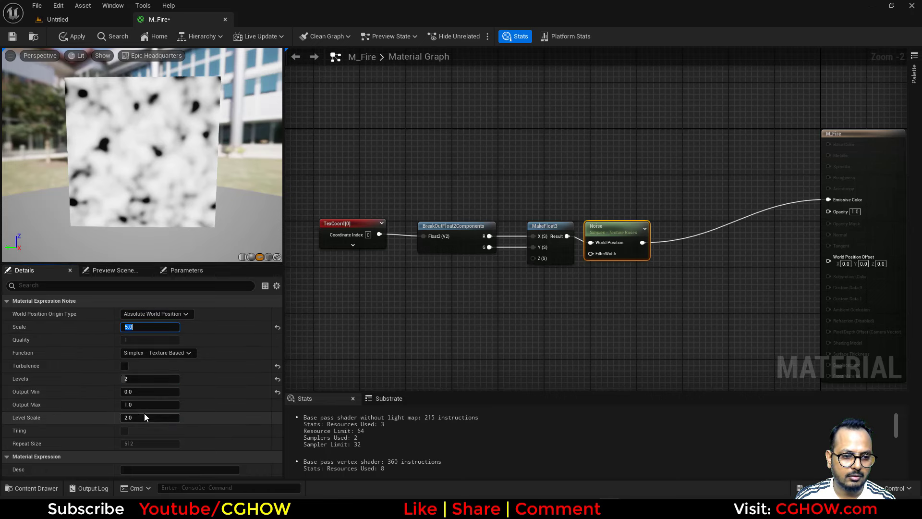
click(137, 379)
text(1)
key(Return)
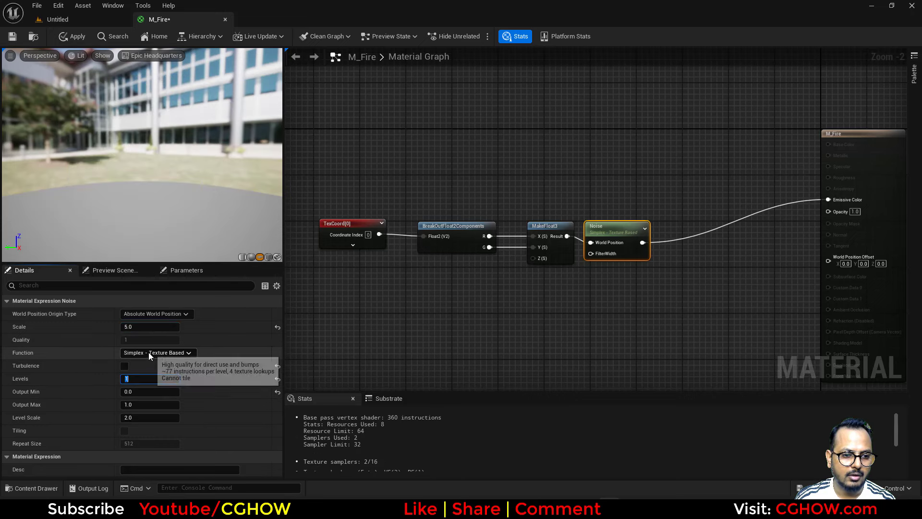
click(148, 353)
click(148, 408)
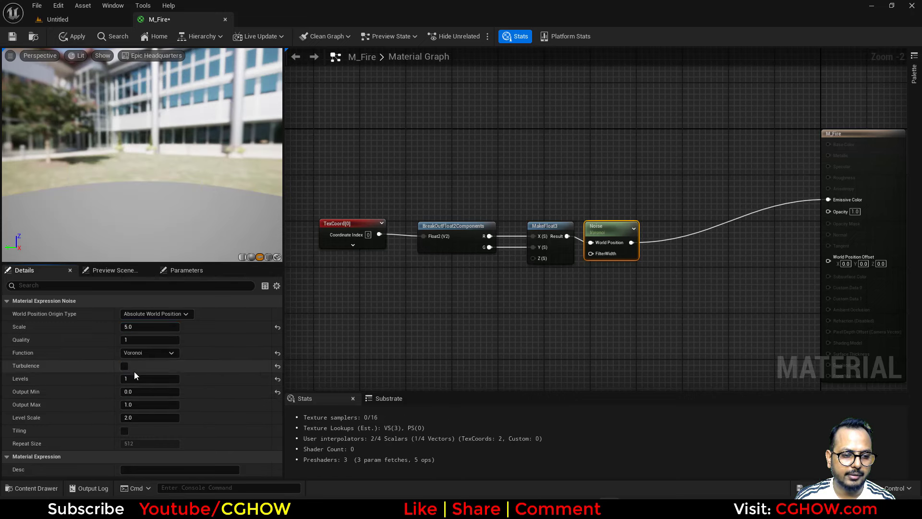
Step: Set the Voronoi Noise node's Levels to 2 and its Scale to 2
click(144, 379)
text(2)
key(Return)
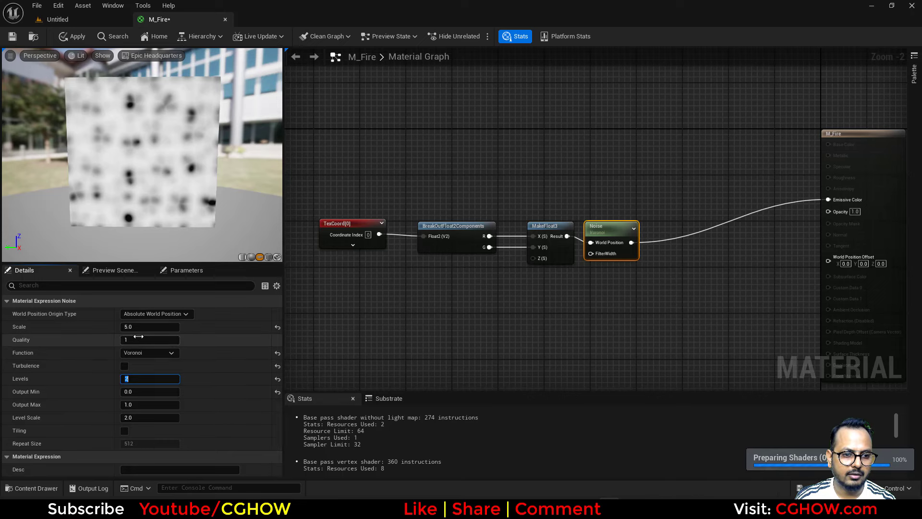
drag(138, 335, 122, 335)
Step: Add a RadialGradientExponential node above the noise chain
right_drag(513, 331, 491, 367)
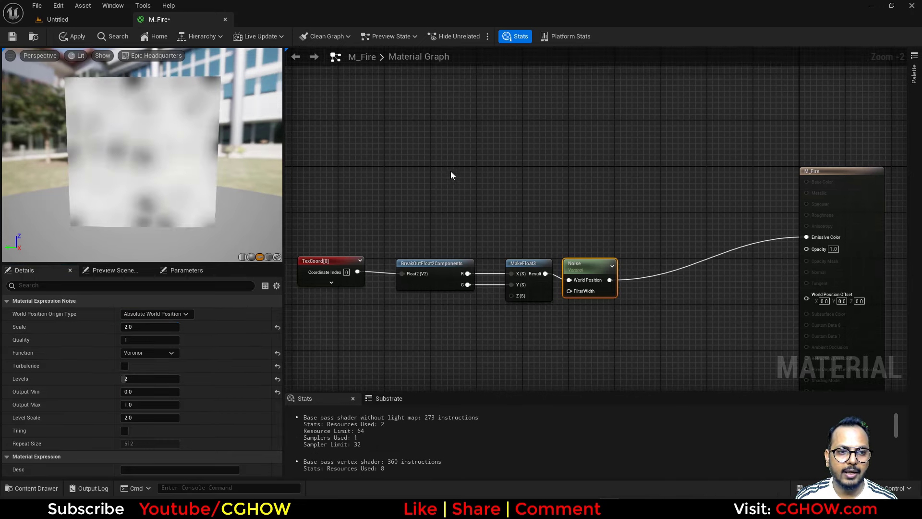
right_click(463, 150)
text(rad)
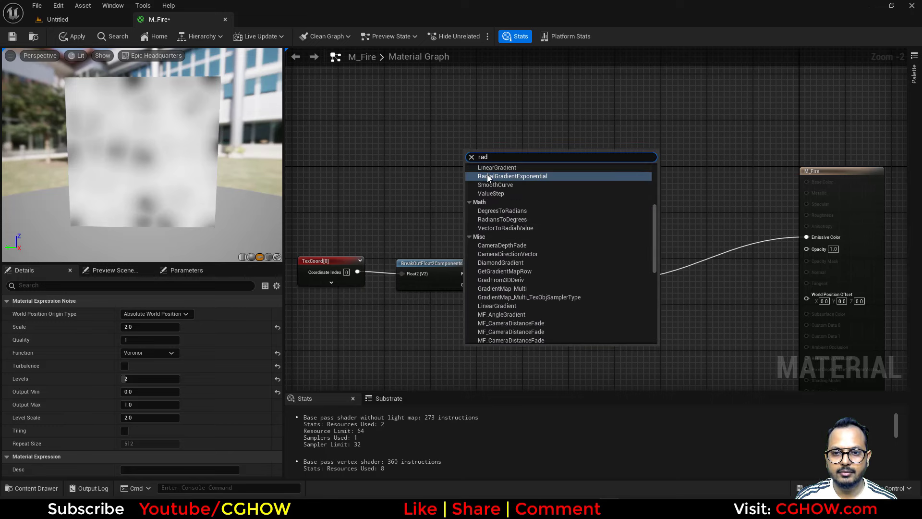
click(488, 177)
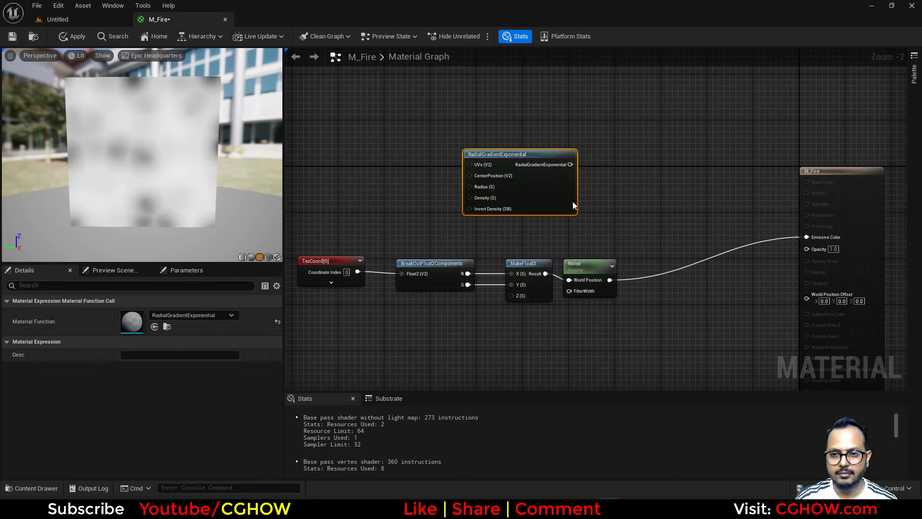
Step: Multiply the RadialGradientExponential output by the Noise output with a new Multiply node and preview that node
click(630, 222)
drag(635, 236, 567, 188)
right_click(635, 226)
click(663, 257)
right_drag(649, 229, 550, 255)
drag(549, 255, 553, 231)
right_drag(570, 250, 511, 264)
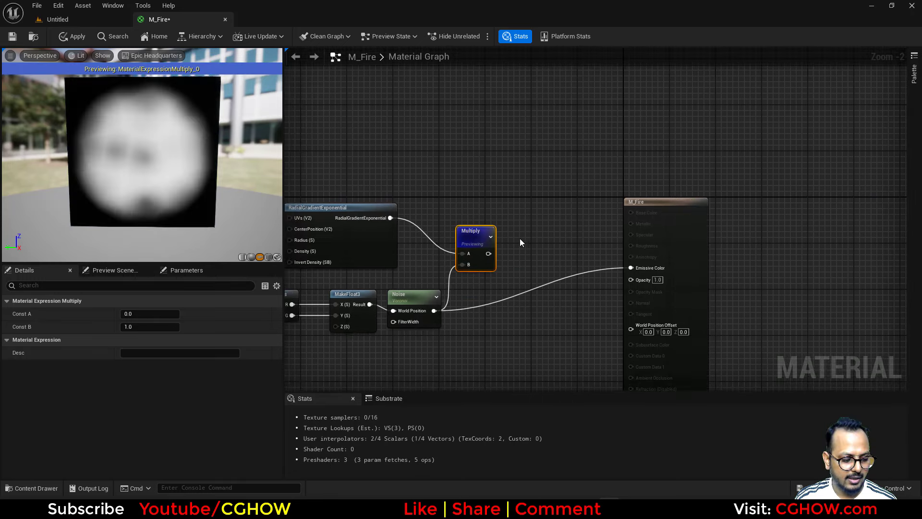
Step: Feed the Multiply result into the base of a new Power node with exponent 2 and preview that node
click(519, 239)
click(512, 236)
drag(489, 254, 580, 268)
right_click(535, 247)
click(570, 279)
drag(538, 236, 540, 209)
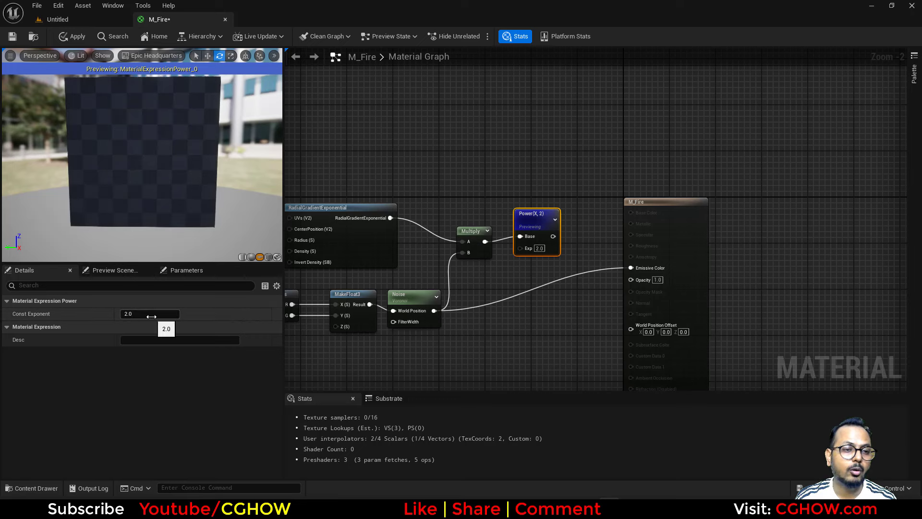
Step: Set the TexCoord node's VTiling to 0.5 to stretch the noise vertically
right_drag(312, 318, 522, 326)
click(371, 294)
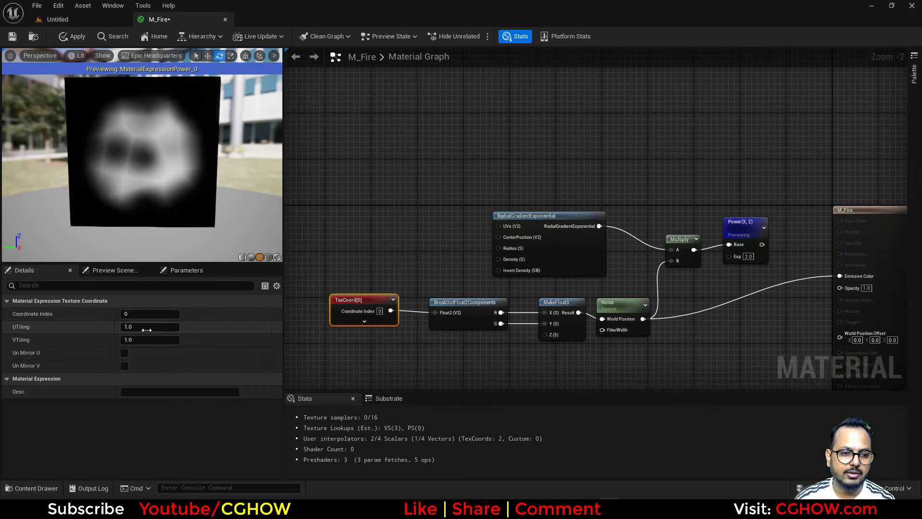
text(.5)
key(Return)
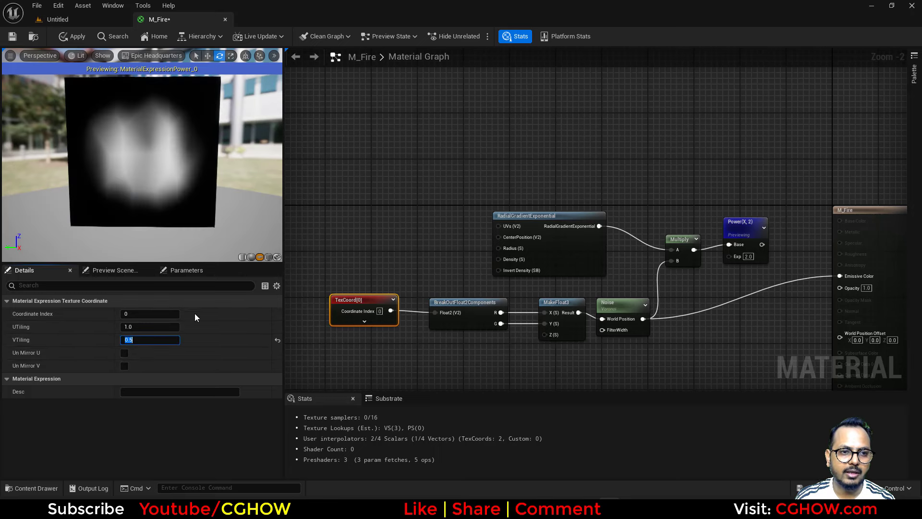
text(1)
key(Return)
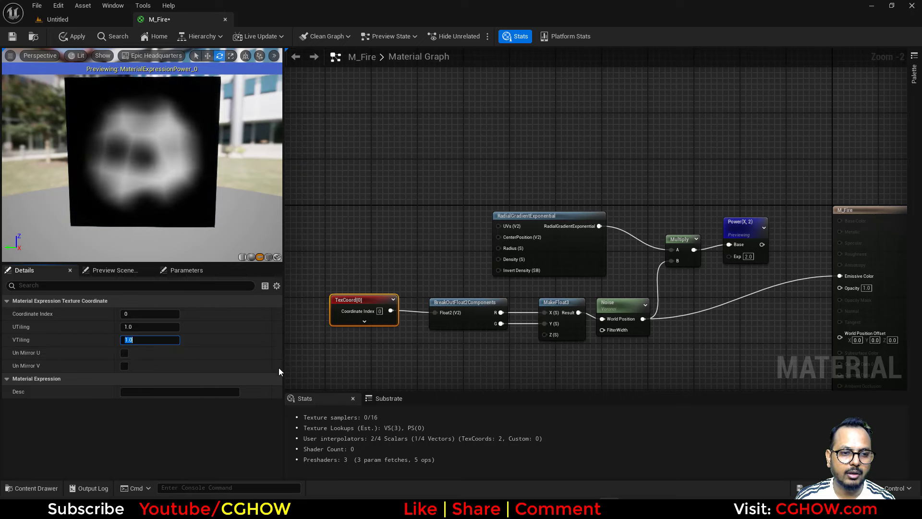
text(.5)
key(Return)
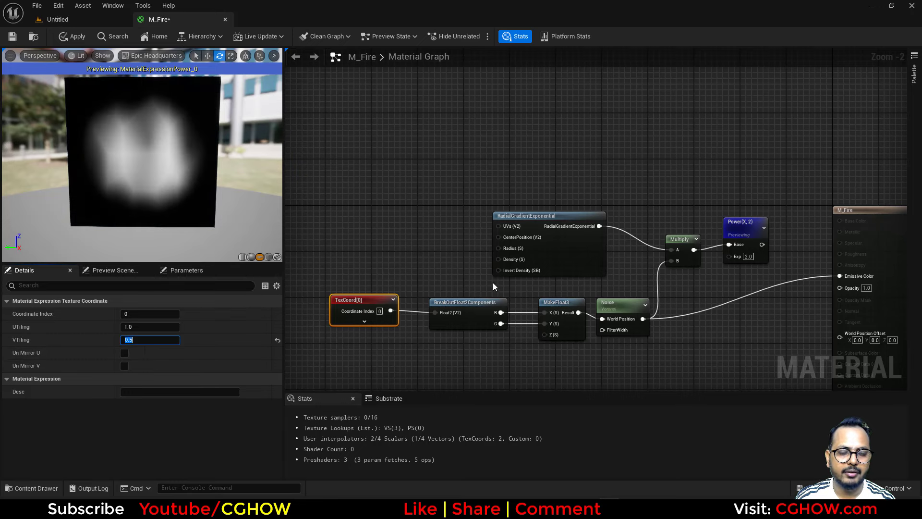
Step: Move the TexCoord node away from BreakOutFloat2Components and insert an Add node between them
right_drag(532, 294, 474, 292)
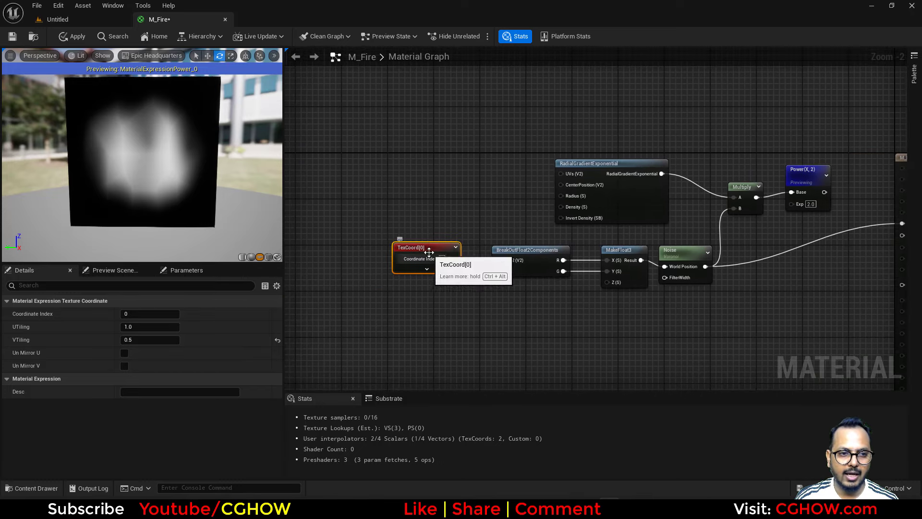
drag(429, 253, 487, 267)
key(a)
click(407, 267)
Step: Add a Time node and connect it to the Add node's B input so the noise animates
right_click(313, 316)
text(tum)
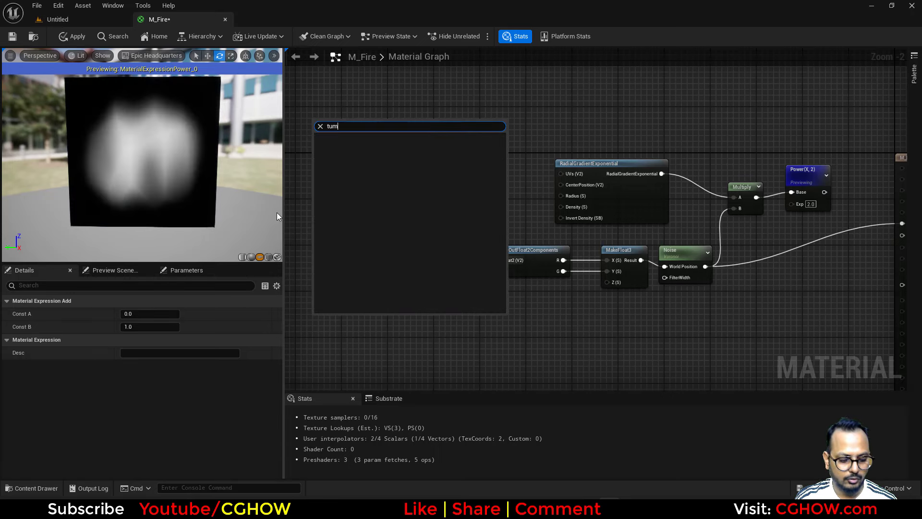
key(Escape)
right_click(349, 301)
text(ti)
click(368, 131)
drag(380, 322, 426, 294)
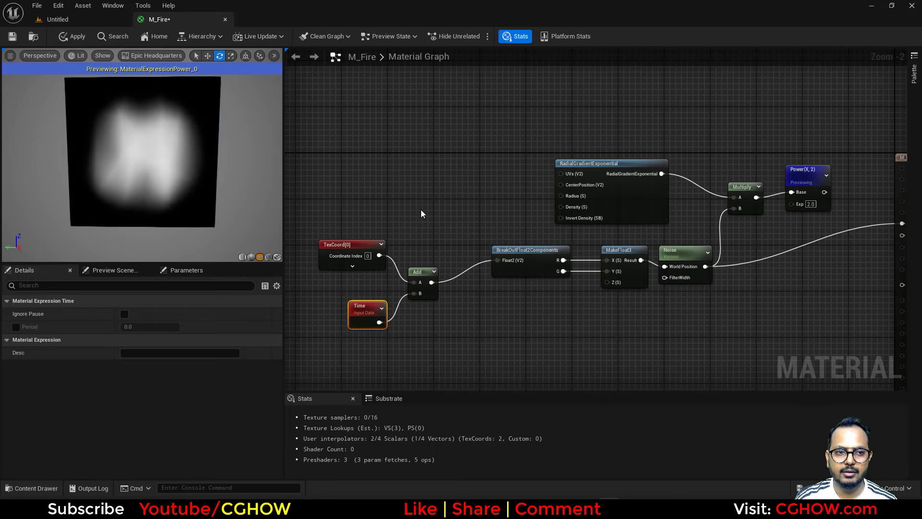
click(13, 59)
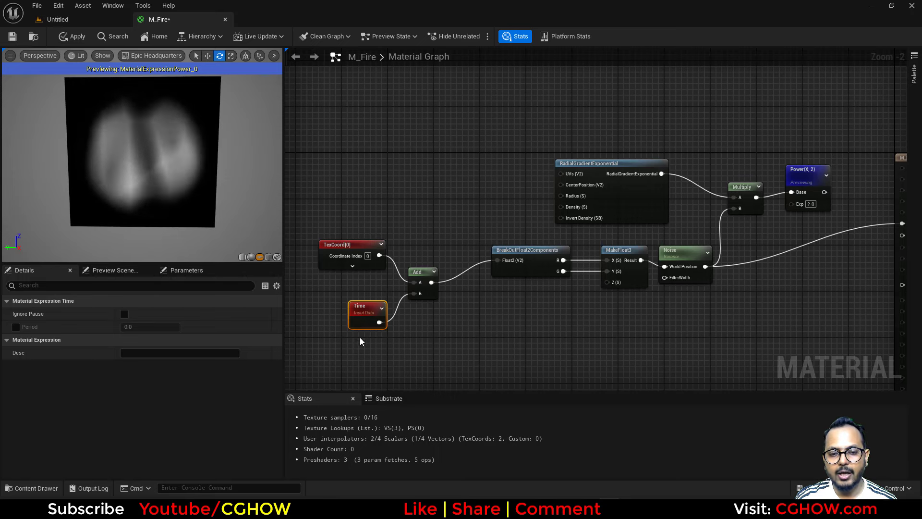
right_drag(360, 338, 407, 267)
right_click(343, 252)
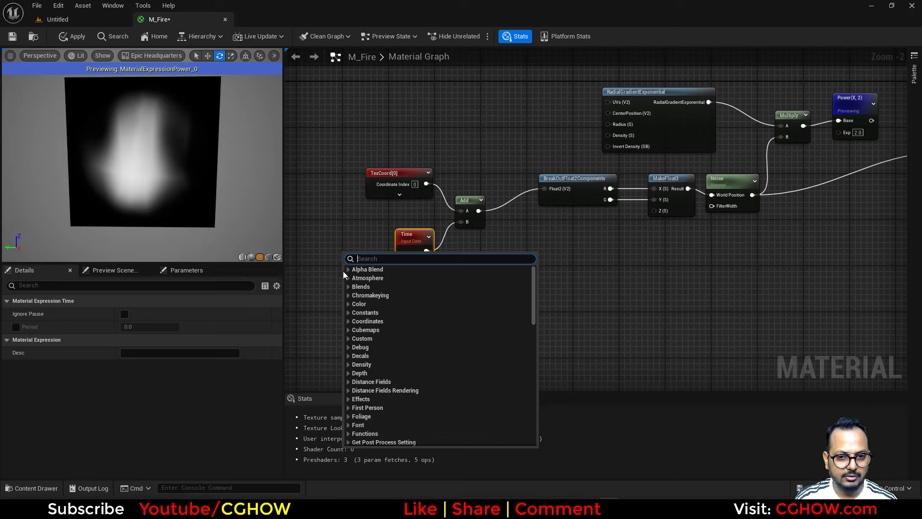
click(338, 246)
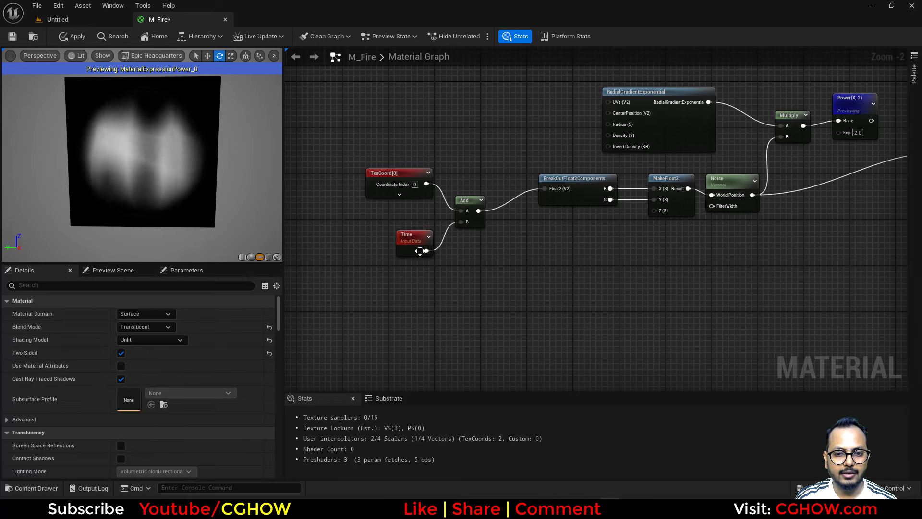
right_click(363, 252)
text(app)
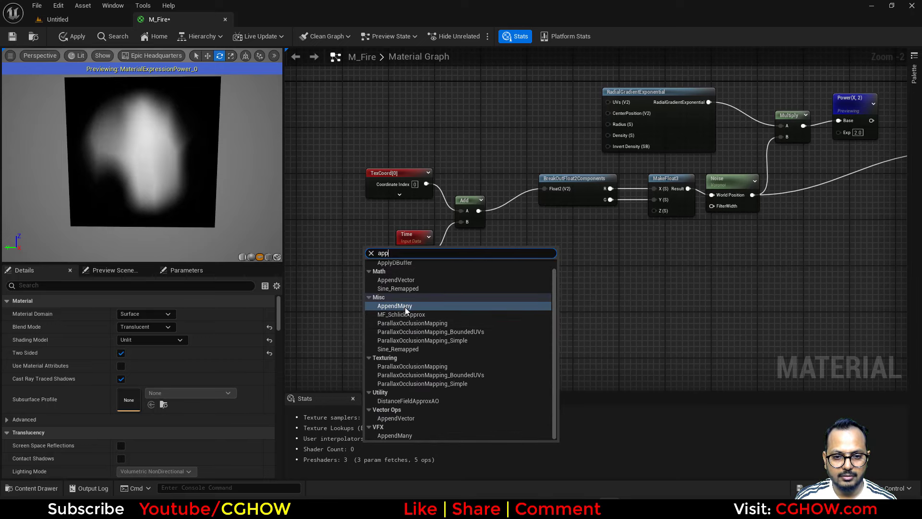
click(405, 307)
key(Delete)
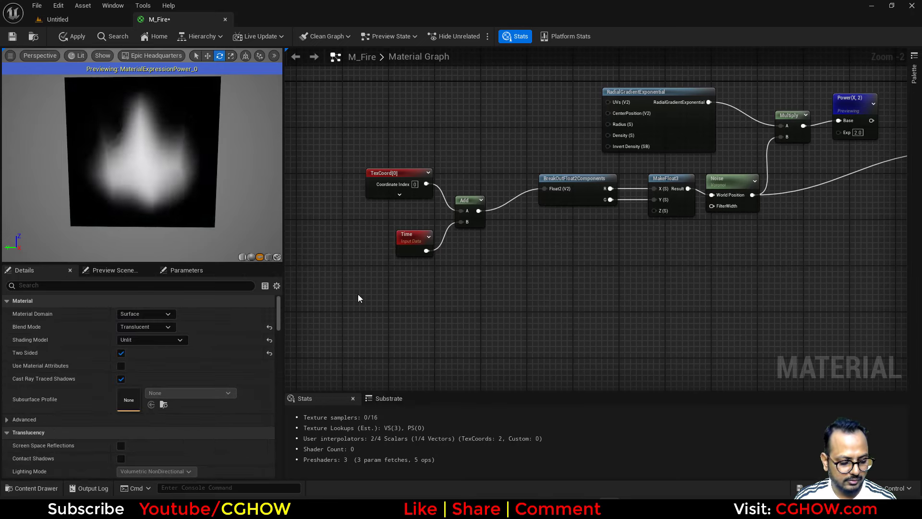
Step: Append a constant 0 and Time with an AppendVector node and feed the result into the Add node's B input
right_click(358, 295)
text(app)
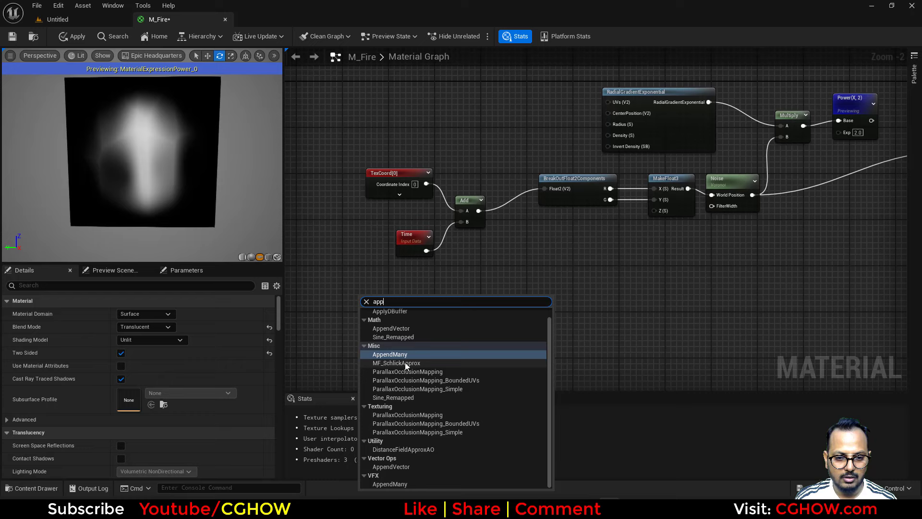
click(401, 329)
drag(386, 309, 463, 221)
click(321, 260)
drag(358, 274, 364, 310)
drag(404, 240, 440, 290)
scroll(504, 309, down, 1)
right_drag(503, 309, 474, 289)
scroll(382, 339, down, 1)
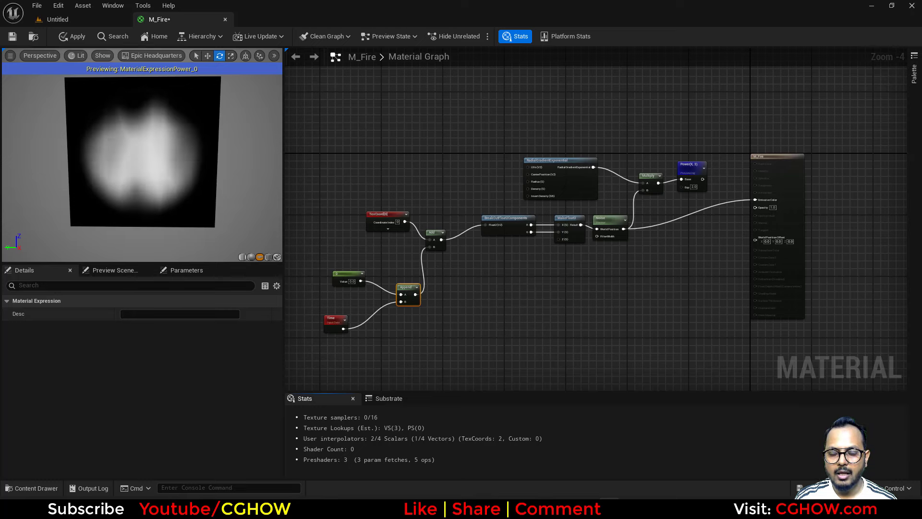
Step: Add a Particle Color node above the Multiply and Power nodes
right_drag(625, 82, 549, 108)
right_click(550, 108)
text(par)
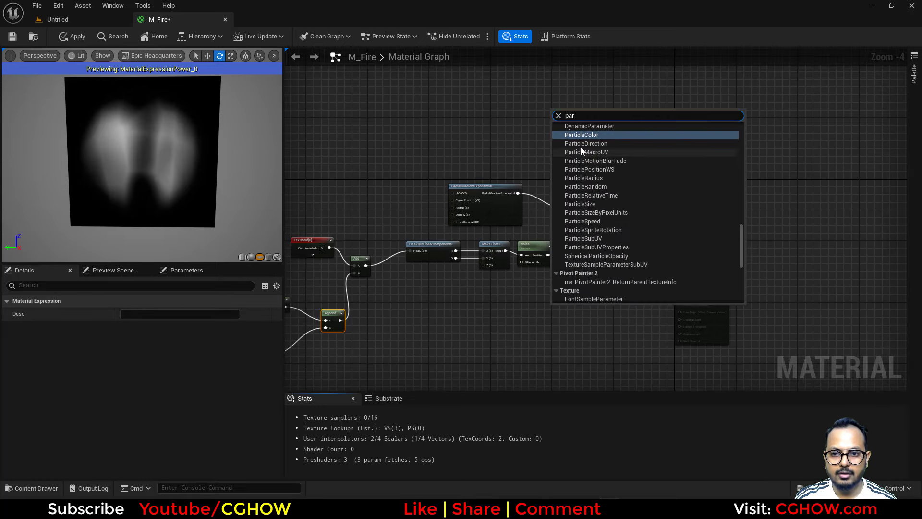
click(584, 135)
scroll(605, 164, up, 3)
right_drag(615, 170, 585, 225)
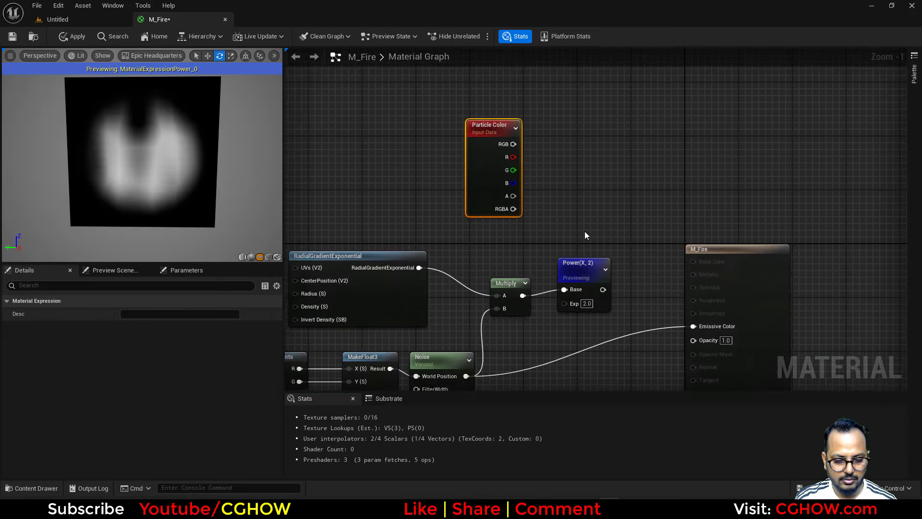
Step: Multiply the Particle Color RGB by the Power output and connect the result to the material's Emissive Color
key(m)
click(599, 207)
drag(603, 290, 517, 148)
drag(633, 225, 711, 329)
Step: Multiply the Particle Color alpha by the Power output and connect the result to the material's Opacity
drag(756, 288, 822, 248)
key(m)
click(667, 294)
drag(595, 283, 510, 196)
drag(707, 311, 762, 300)
Step: Add a Dynamic Parameter node below Time and connect its Param1 output to the Append node's B input instead of Time
right_drag(528, 310, 770, 191)
right_drag(474, 306, 658, 217)
right_drag(429, 355, 454, 249)
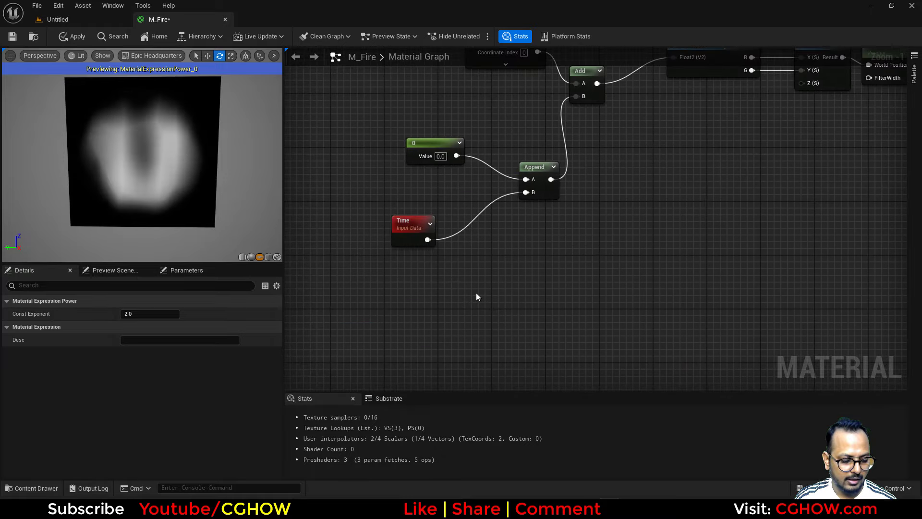
right_click(476, 293)
text(dy)
click(515, 362)
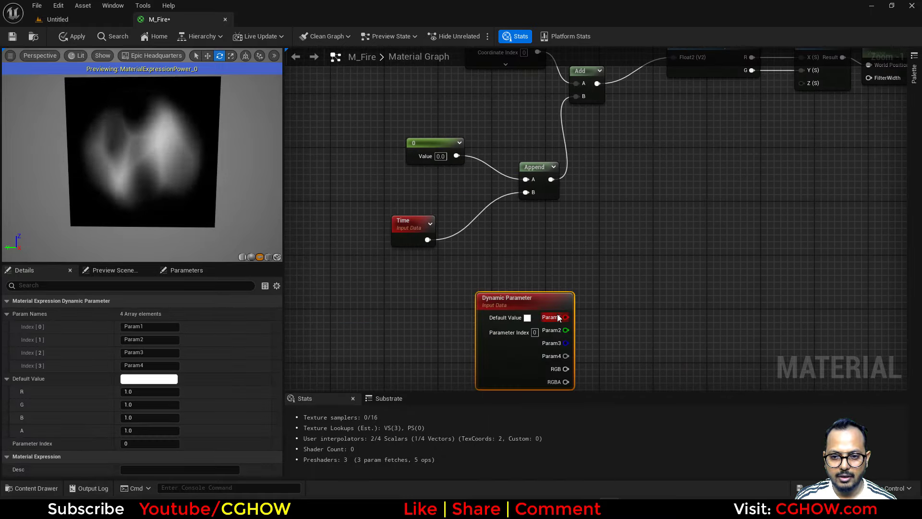
drag(556, 249, 532, 194)
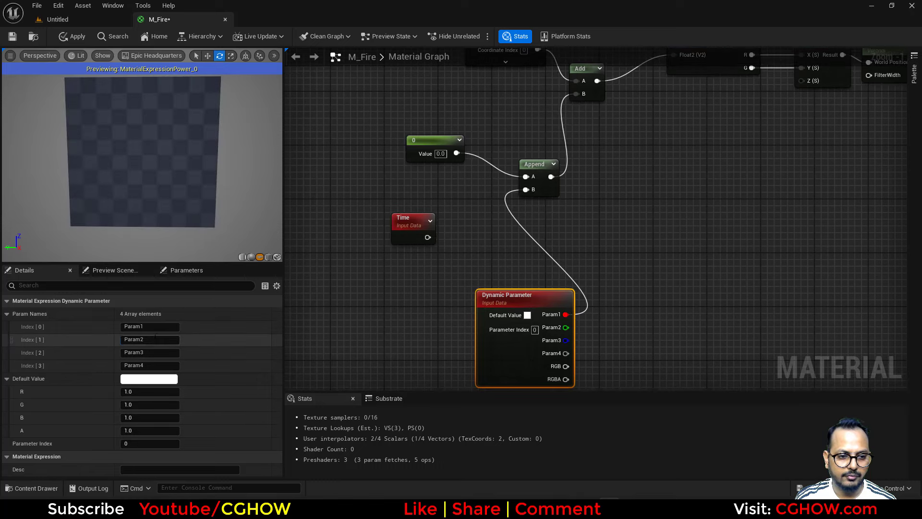
Step: Rename the Dynamic Parameter's first parameter to pan
drag(153, 327, 69, 326)
text(pan)
click(664, 275)
Step: Connect the Dynamic Parameter's Param2 output to the Density input of RadialGradientExponential
right_drag(677, 245, 571, 286)
scroll(509, 331, down, 2)
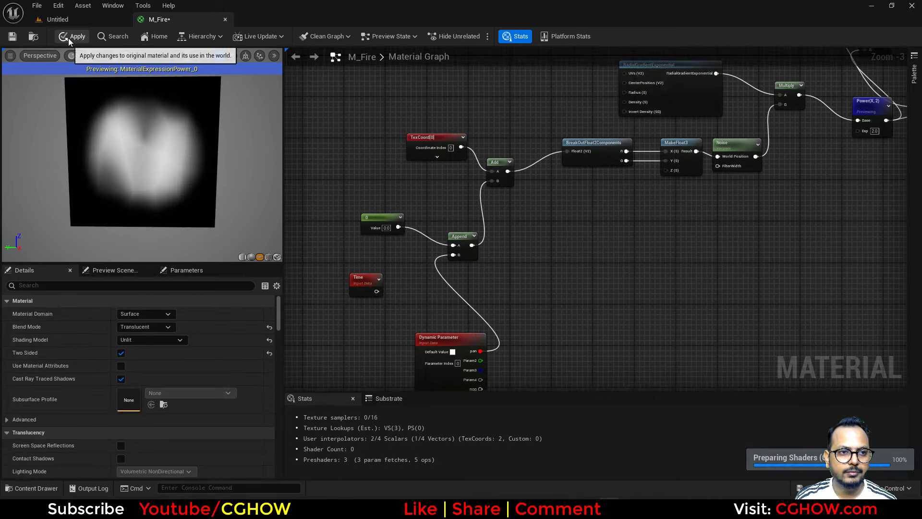
scroll(558, 301, up, 4)
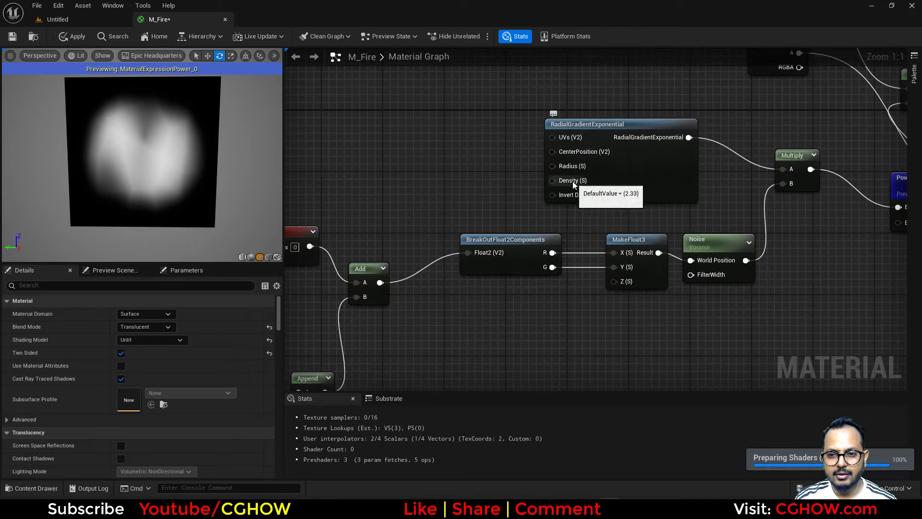
scroll(549, 215, down, 2)
right_drag(552, 202, 603, 114)
drag(607, 100, 440, 211)
Step: Rename the Dynamic Parameter's second parameter to density
click(432, 212)
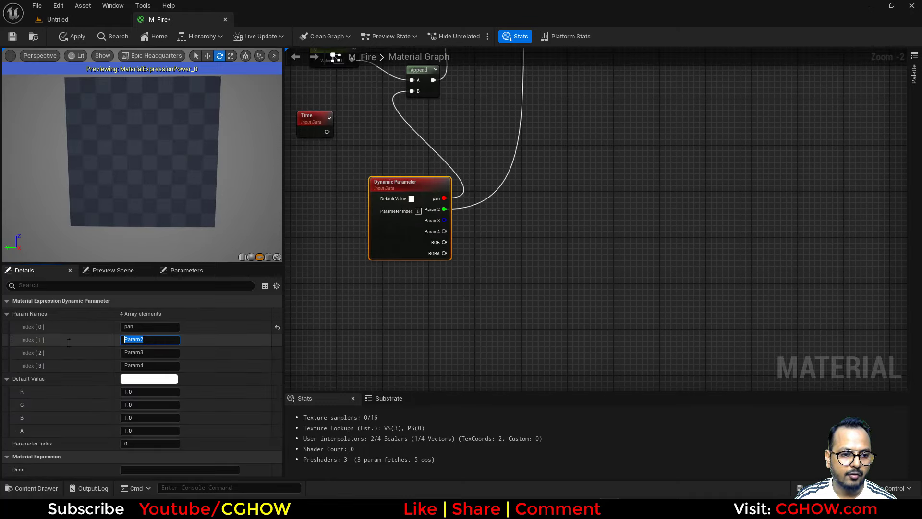
text(dens)
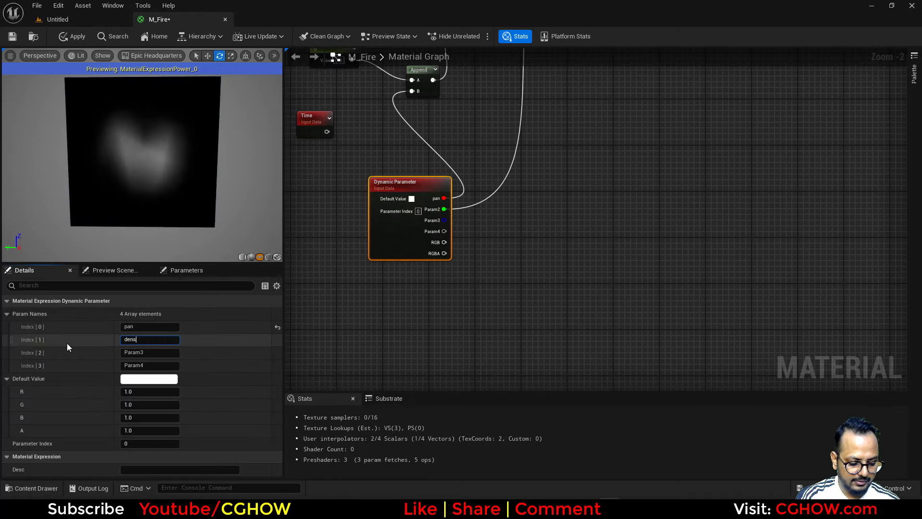
text(ity)
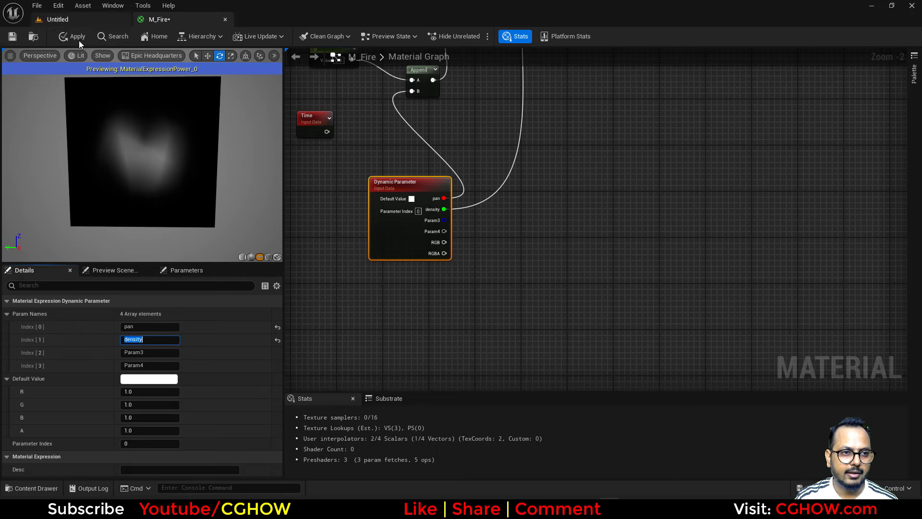
Step: Apply the changes to the M_Fire material
key(Return)
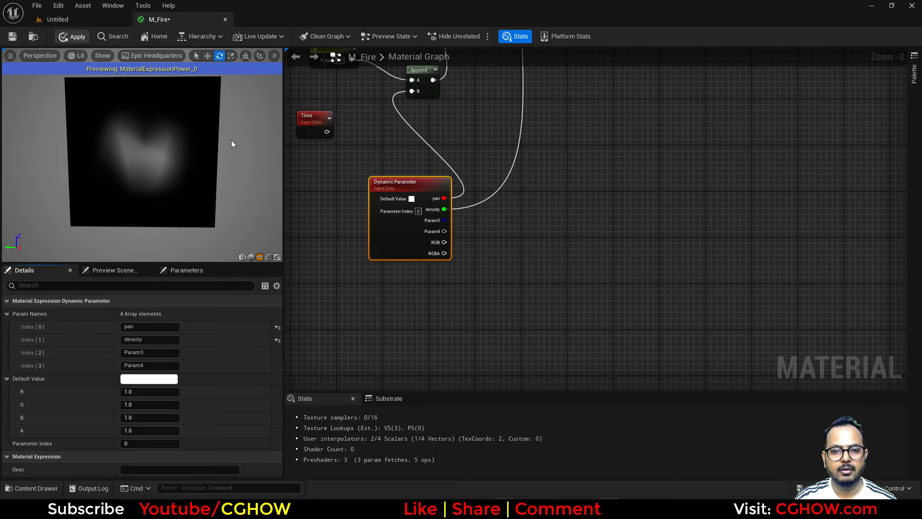
click(72, 37)
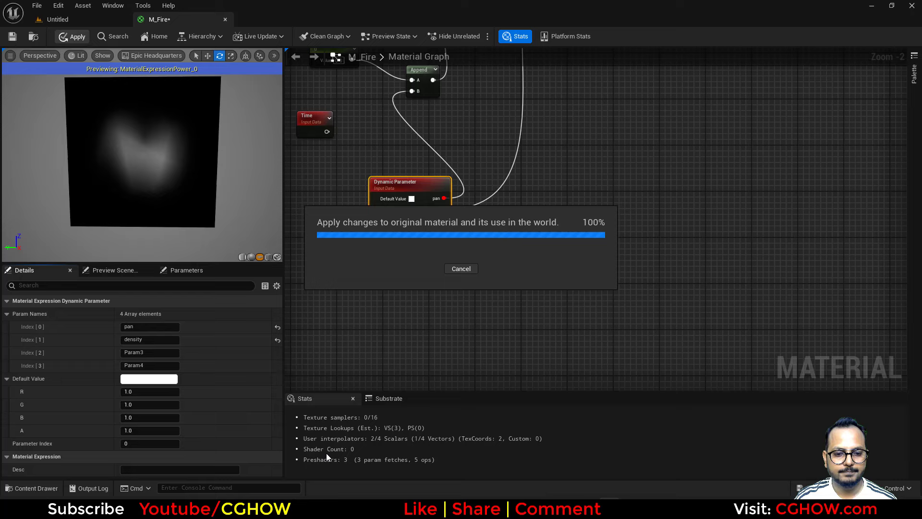
Step: Create a Niagara System named NS_Fire in the fire3 folder and open it
click(54, 18)
right_click(424, 432)
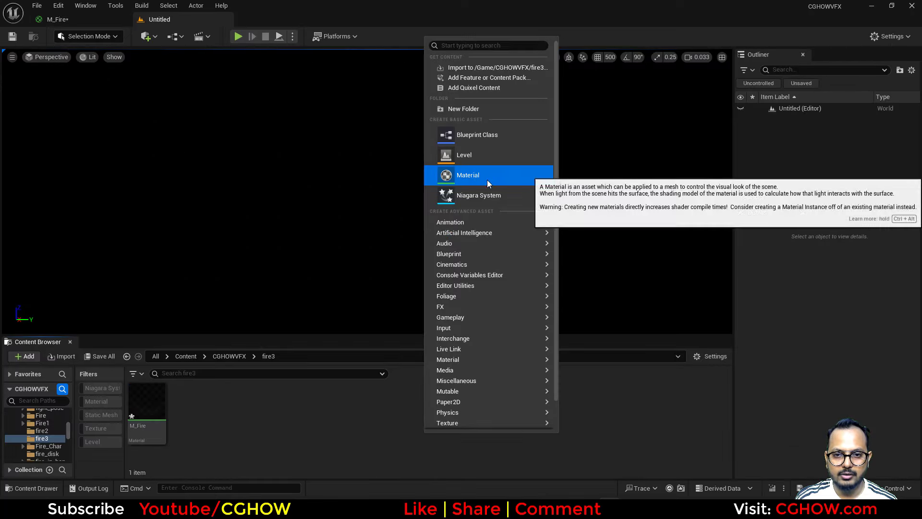
click(479, 195)
click(216, 423)
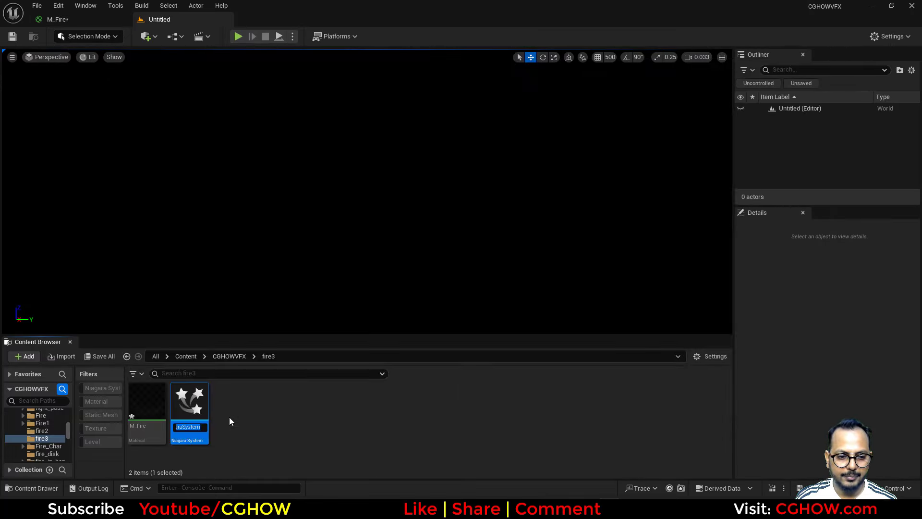
text(NS_Fire)
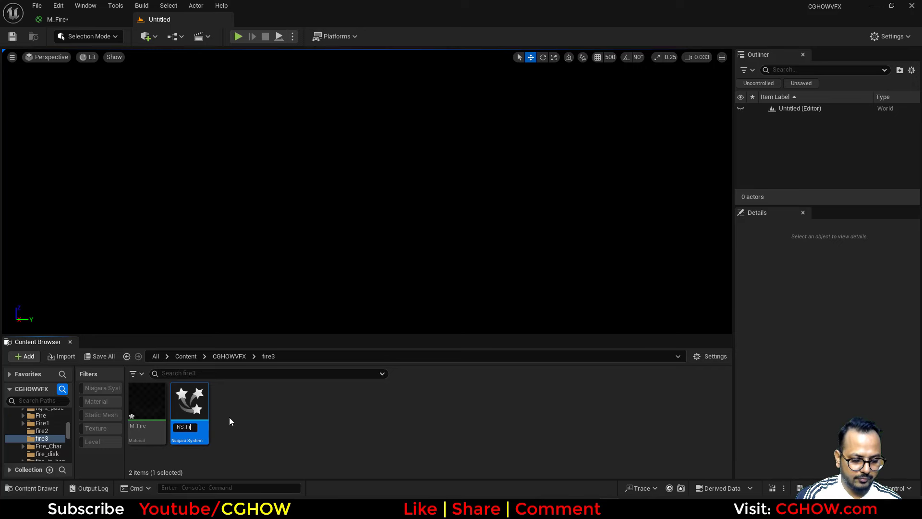
key(Return)
key(Return)
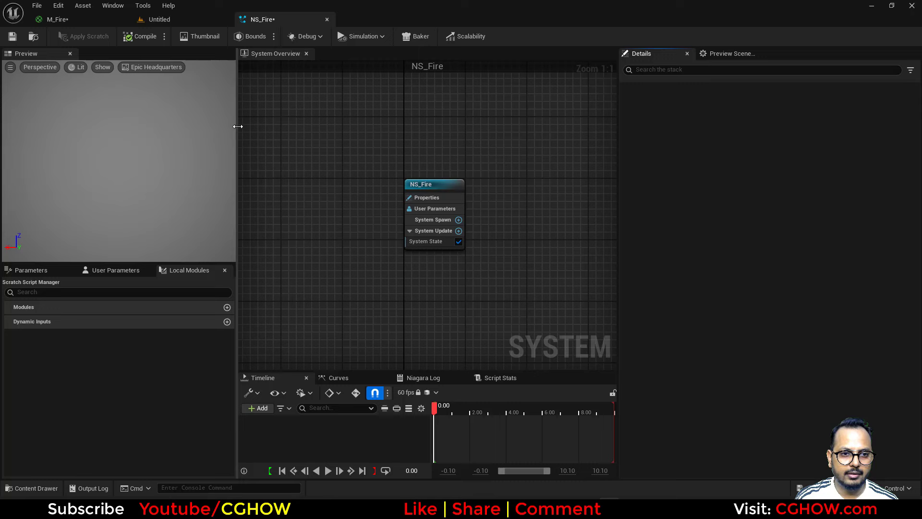
Step: Enlarge the preview viewport of NS_Fire and set its preview scene profile to Grey Wireframe
drag(238, 127, 417, 173)
drag(246, 264, 246, 393)
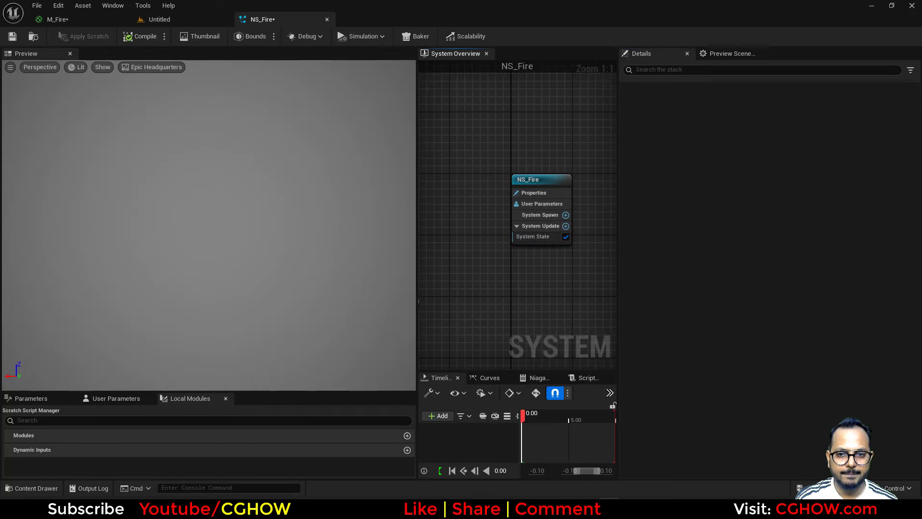
click(138, 67)
click(163, 103)
Step: Add a Fountain emitter to the NS_Fire system
right_drag(499, 242, 438, 231)
right_click(519, 161)
click(534, 165)
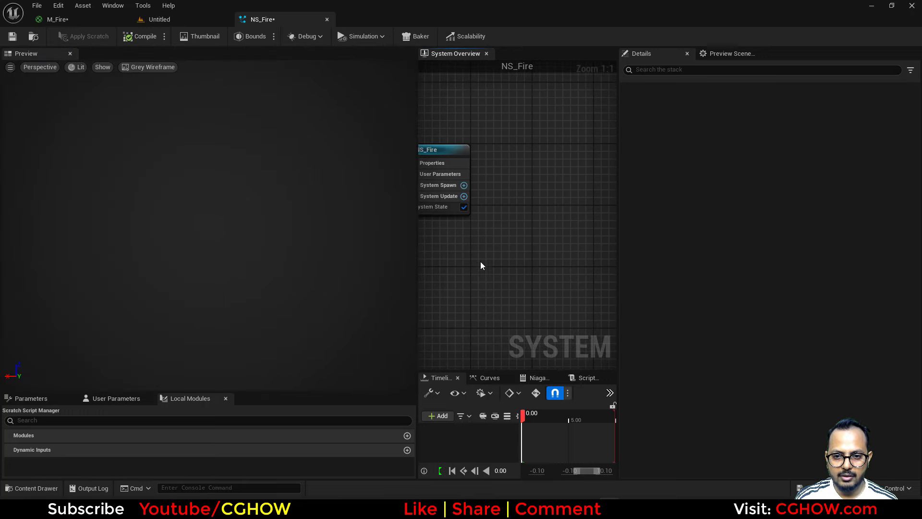
click(308, 192)
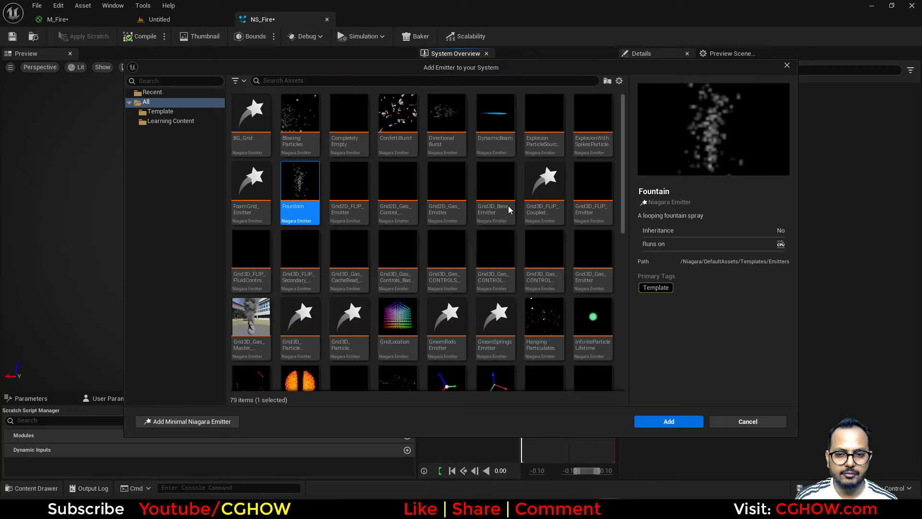
click(669, 421)
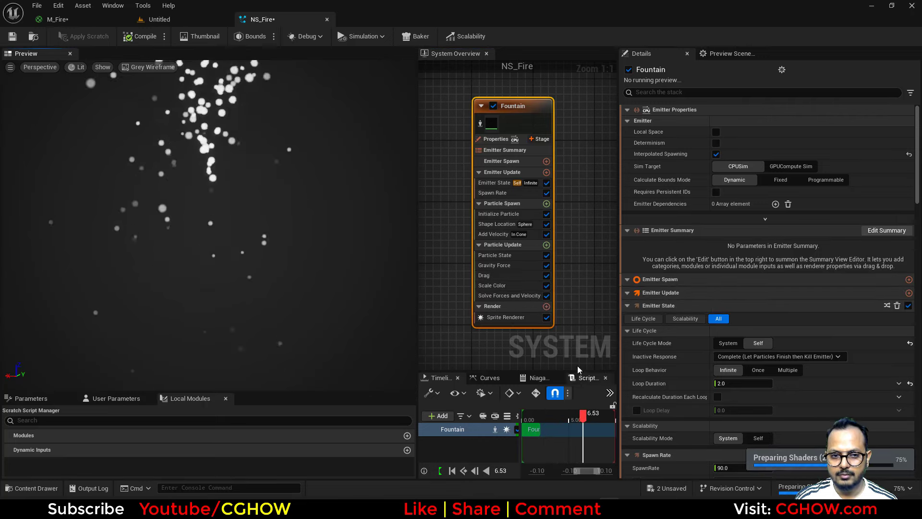
Step: Assign M_Fire as the material of the Fountain emitter's Sprite Renderer
click(518, 318)
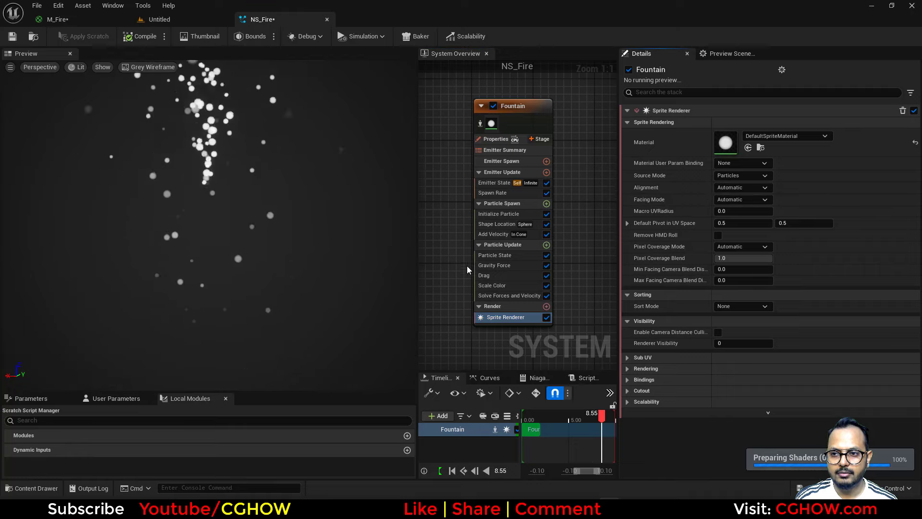
click(85, 22)
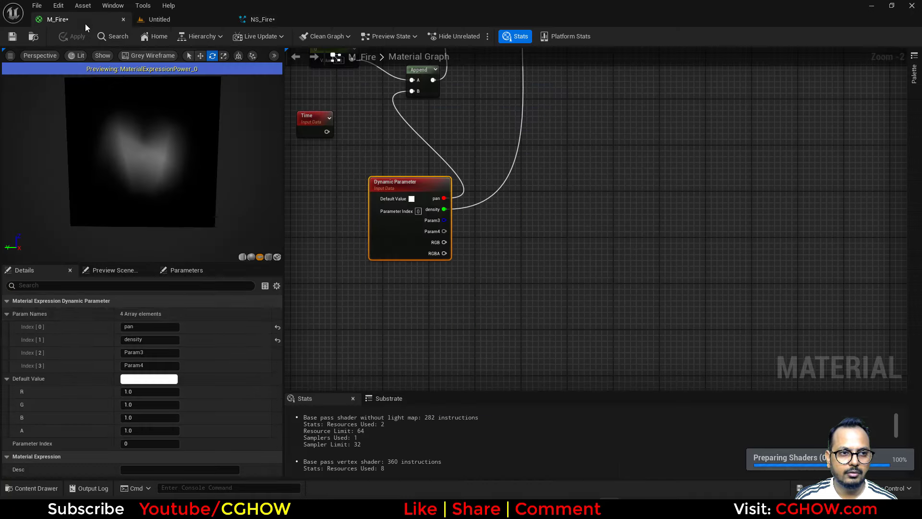
click(32, 37)
click(294, 24)
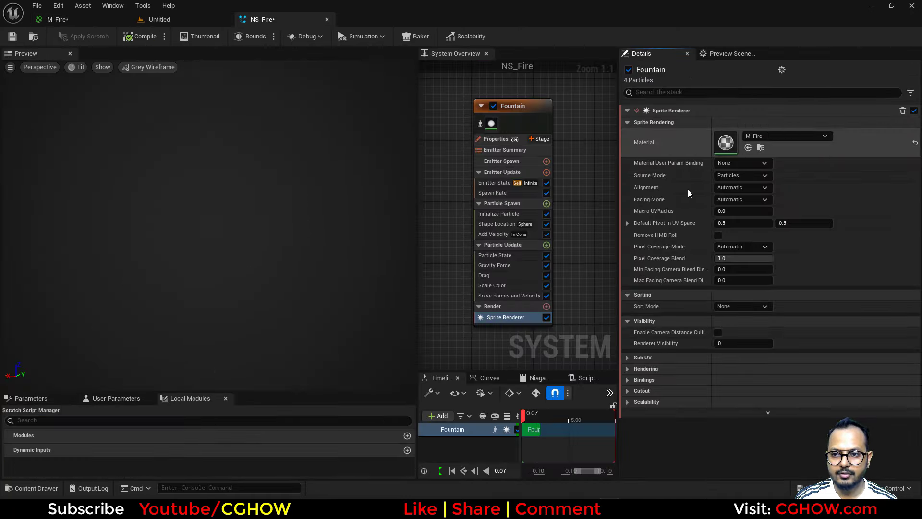
Step: Add a Dynamic Material Parameters module to Particle Update and set its density to 2
right_drag(490, 333, 484, 340)
click(540, 252)
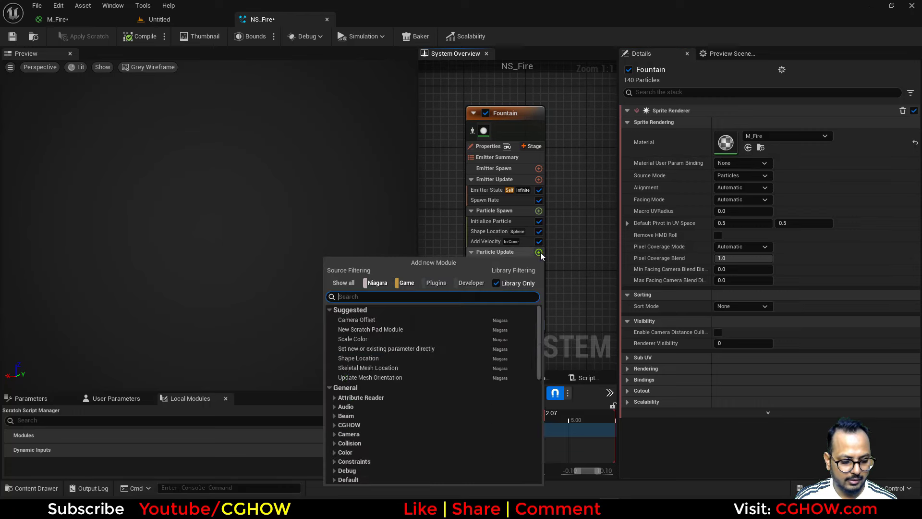
text(dy)
click(413, 336)
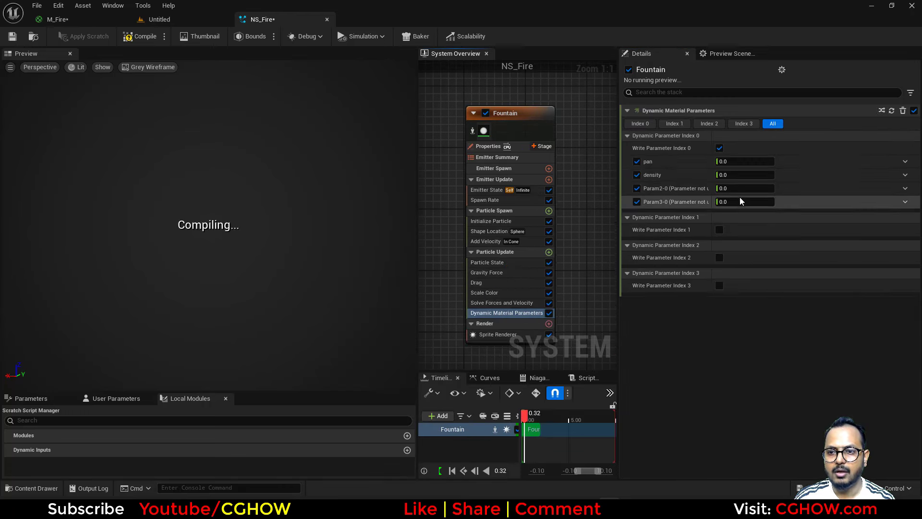
click(721, 175)
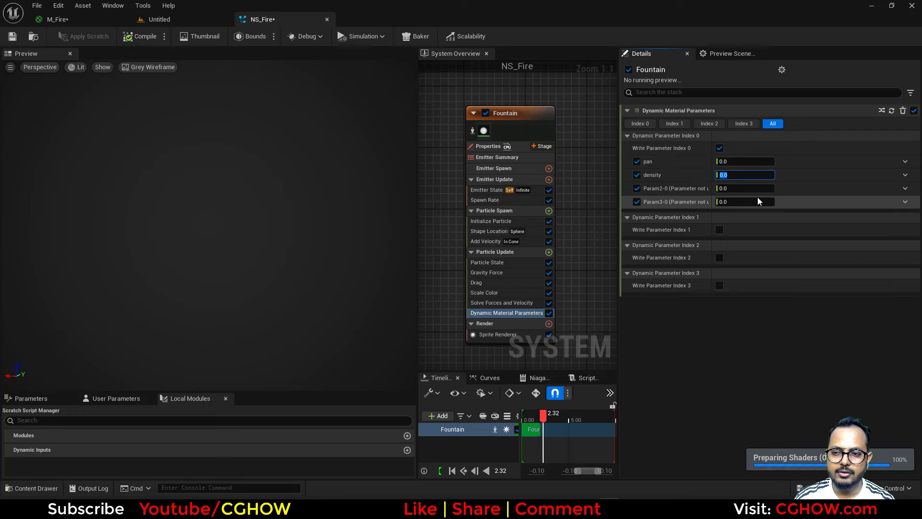
text(2)
key(Return)
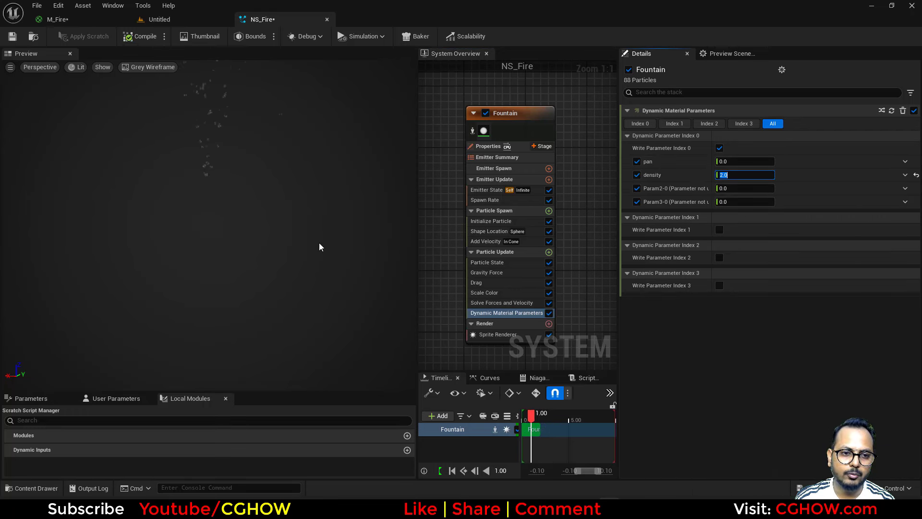
Step: Set the Add Velocity module's velocity mode to Linear
click(488, 241)
click(752, 124)
click(753, 139)
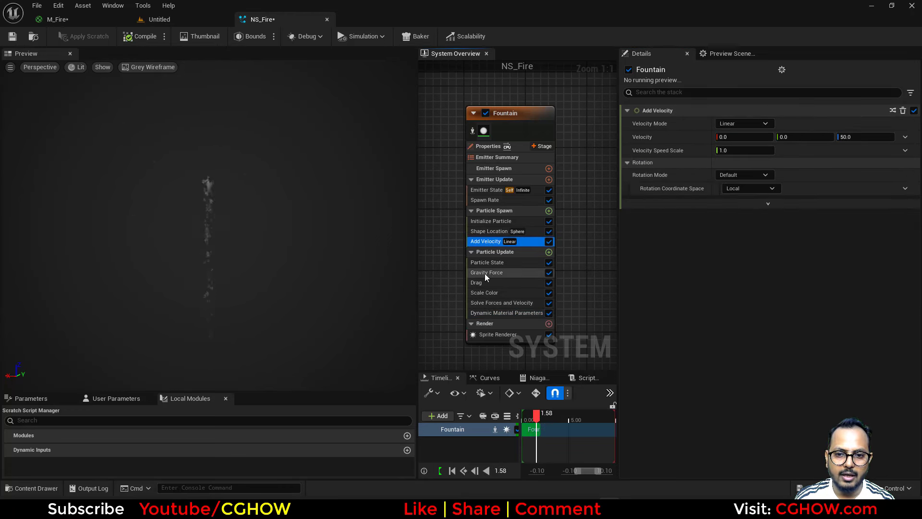
Step: Set the Gravity Force module's Z gravity to 10
click(486, 272)
click(864, 123)
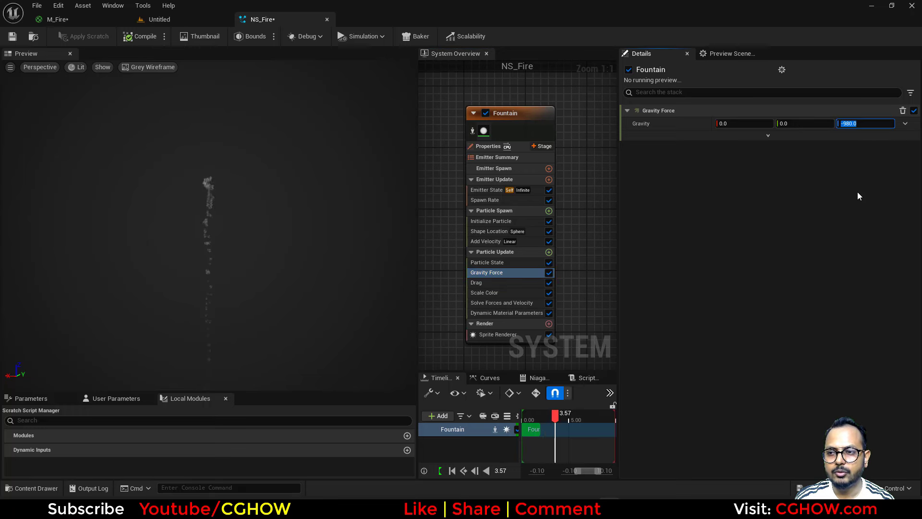
text(10)
key(Return)
Step: Delete the Shape Location module from Particle Spawn
click(482, 232)
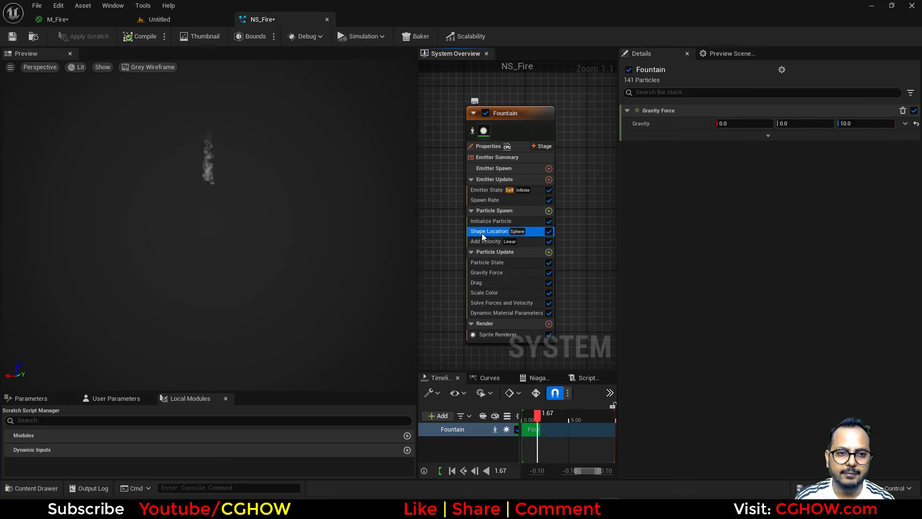
key(Delete)
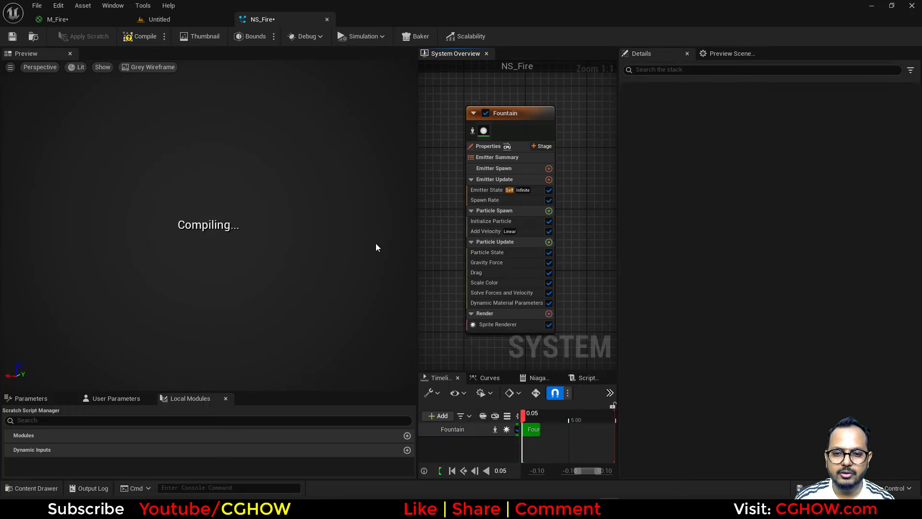
click(492, 200)
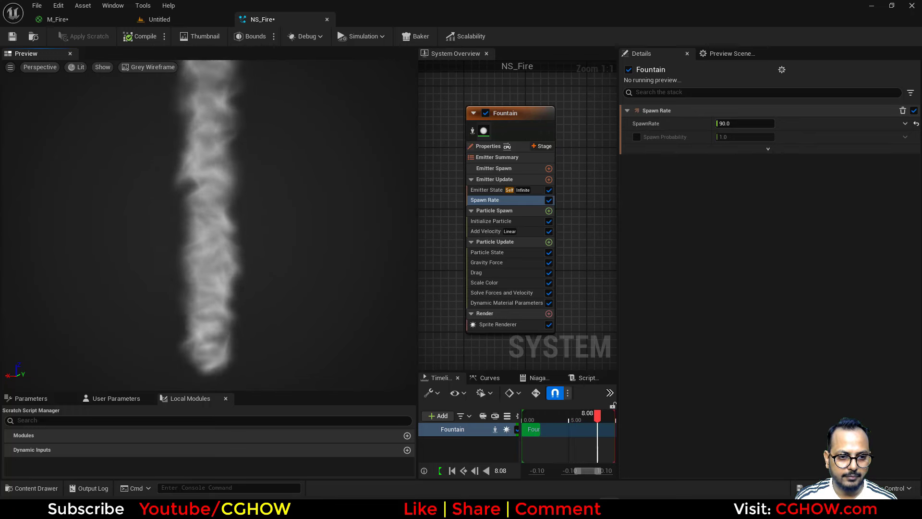
Step: Set the particle lifetime in Initialize Particle to a minimum of 0.5 and a maximum of 0.6
click(492, 222)
click(743, 175)
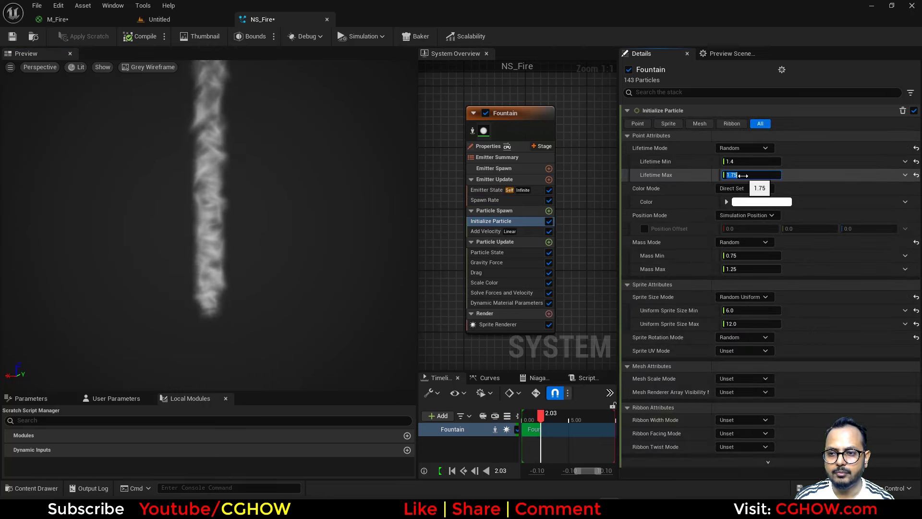
text(1)
key(Return)
click(733, 162)
text(.5)
key(Return)
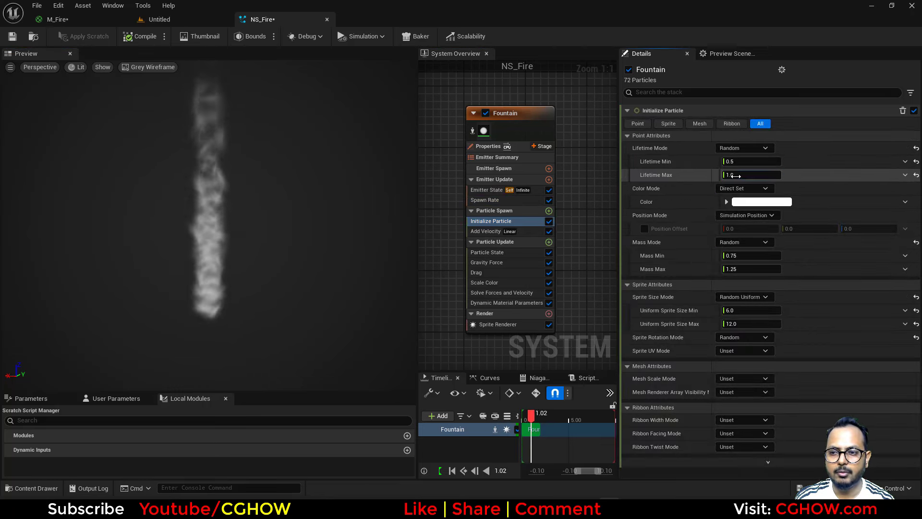
click(734, 175)
text(0.6)
key(Return)
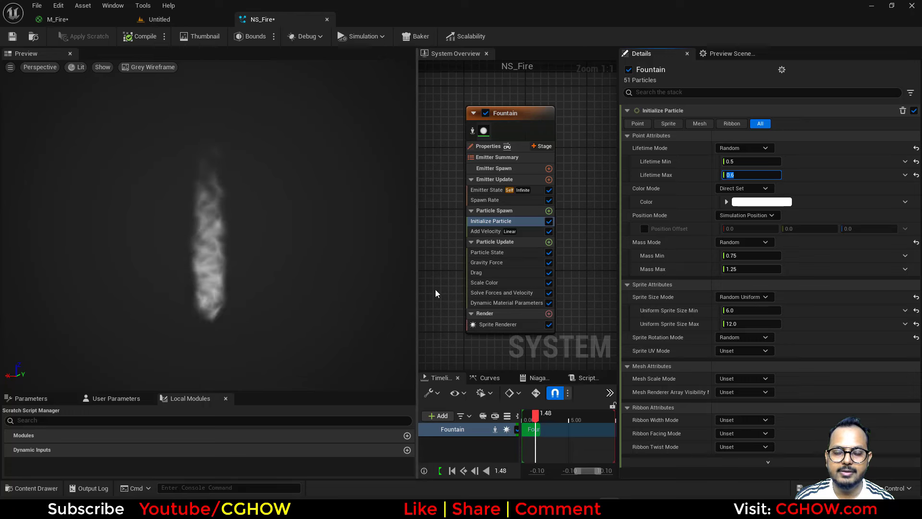
Step: Add a Scale Sprite Size module to Particle Update and give its uniform curve a rising template with a steeper start
click(549, 242)
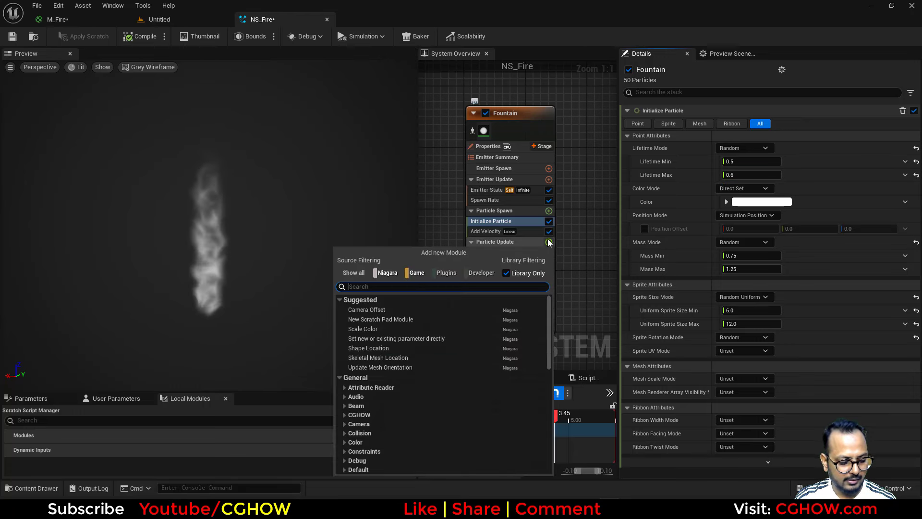
text(size)
click(369, 412)
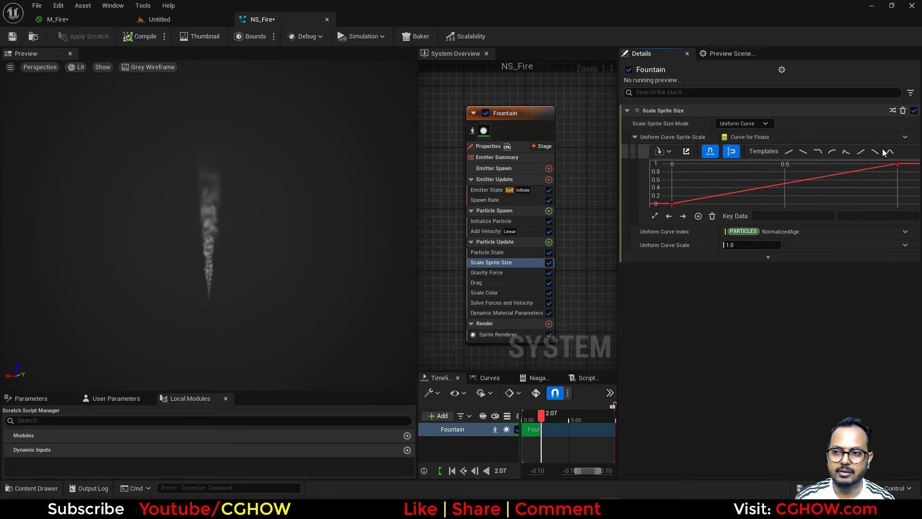
click(860, 152)
drag(699, 215, 742, 184)
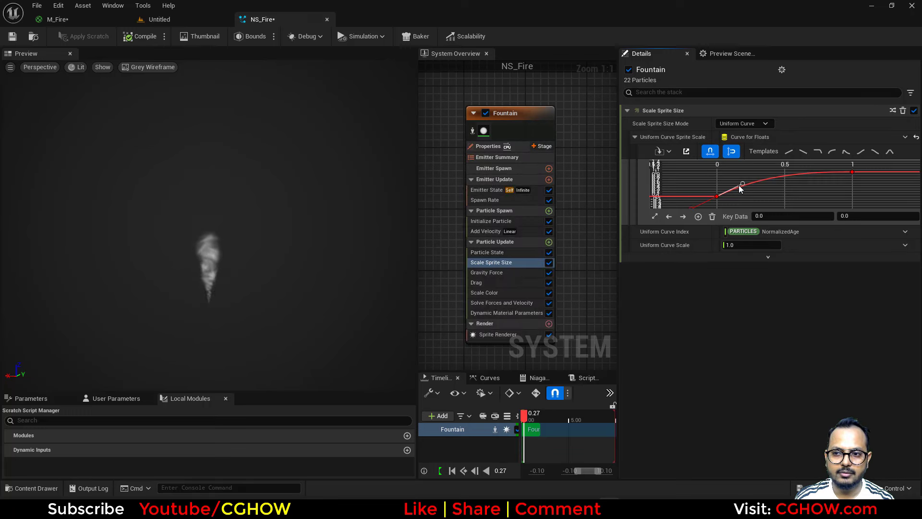
Step: Move the end key of the sprite scale curve to time 0.2 and set its value to 0.8
click(853, 171)
key(Return)
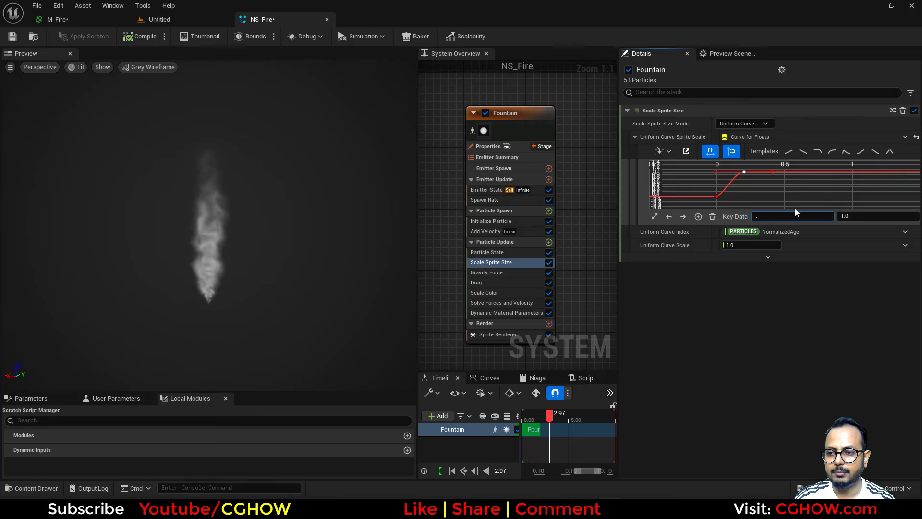
click(856, 217)
text(0.8)
key(Return)
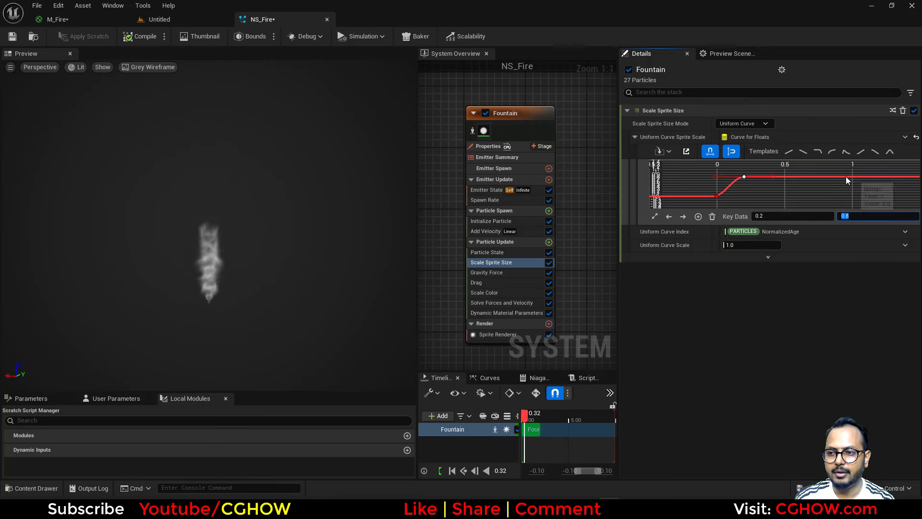
Step: Add a key at time 1.0 with value 1.0 to the sprite scale curve
middle_click(851, 177)
click(845, 216)
text(1)
key(Return)
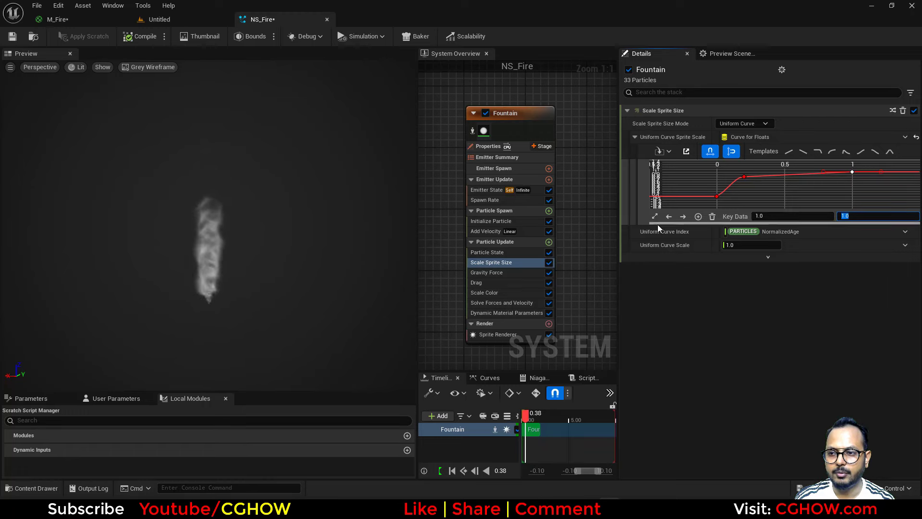
Step: Replace the Scale Color module in Particle Update with a Color module
click(508, 293)
key(Delete)
click(549, 242)
text(colo)
click(360, 339)
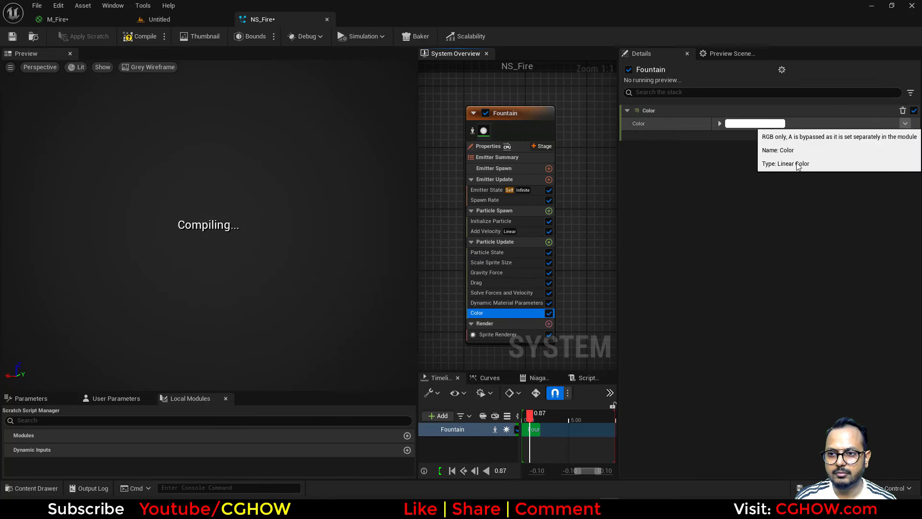
Step: Drive the Color module's color with Color from Curve and make the gradient's start key yellow
click(905, 123)
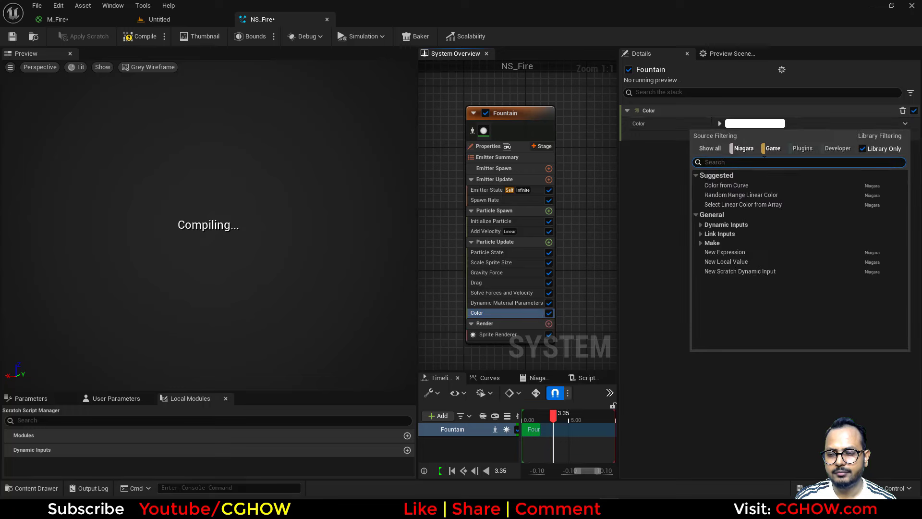
click(732, 186)
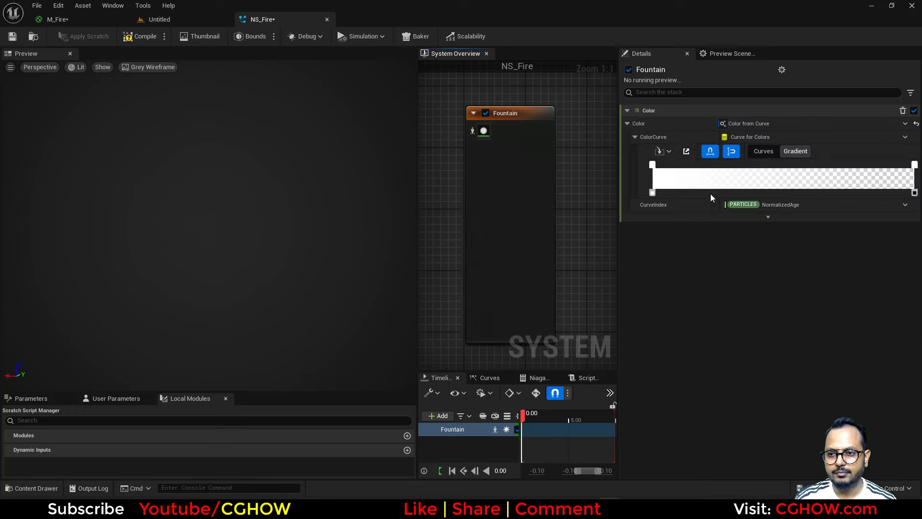
double_click(652, 164)
drag(746, 264, 791, 279)
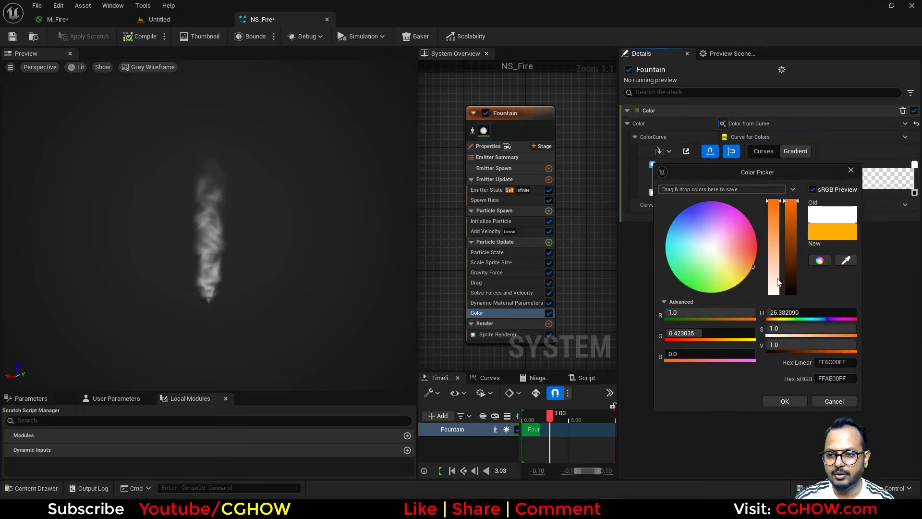
click(806, 403)
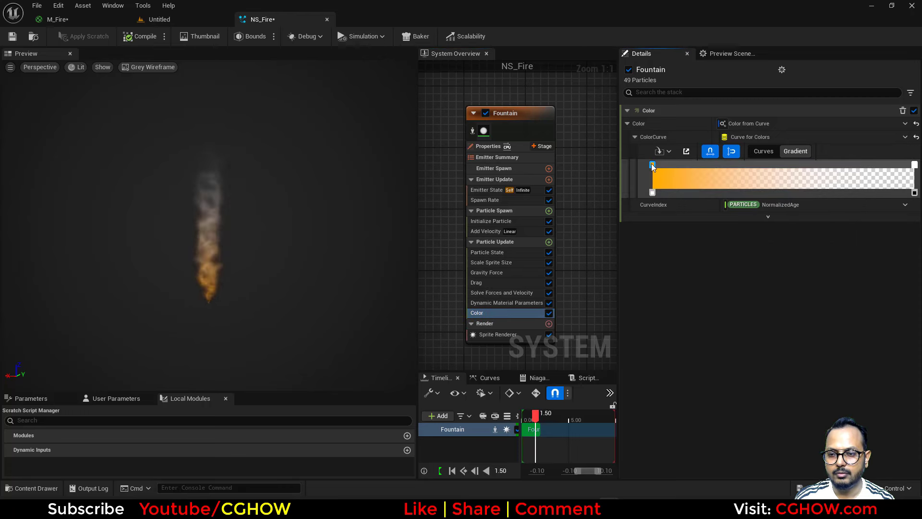
double_click(652, 165)
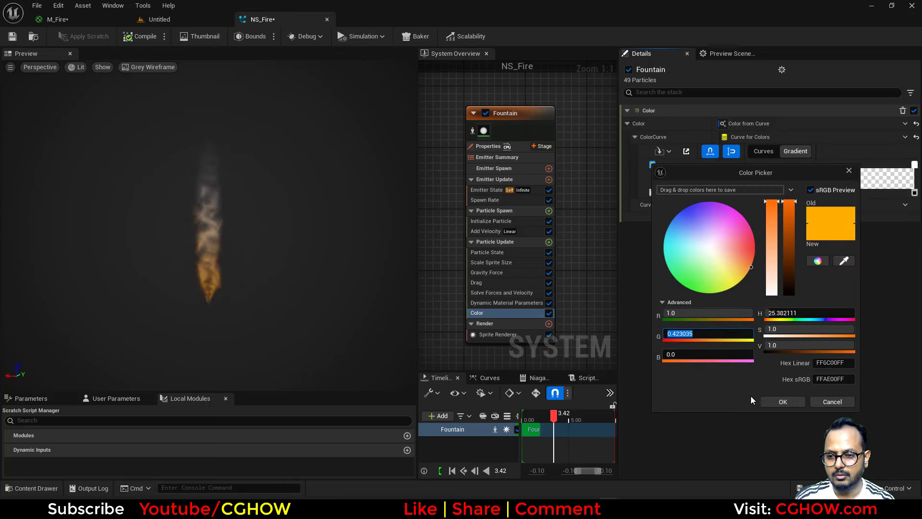
key(Return)
click(783, 402)
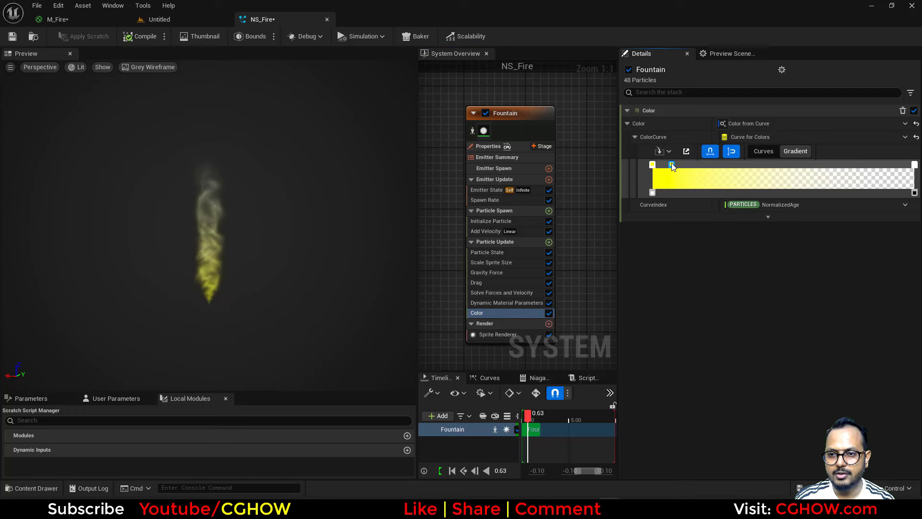
Step: Add an orange color key near the gradient's start and a dark red one at about a quarter of its length
double_click(671, 165)
drag(774, 275, 796, 273)
click(803, 401)
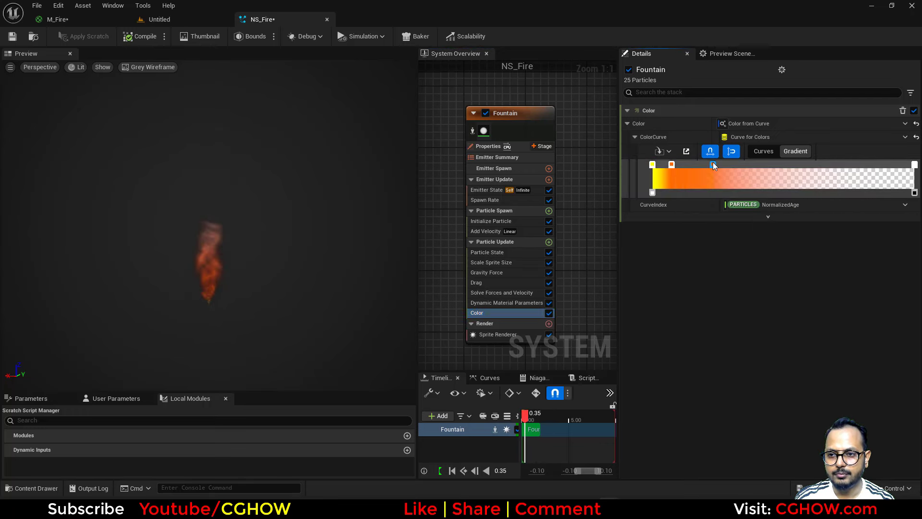
double_click(713, 162)
drag(603, 253, 609, 251)
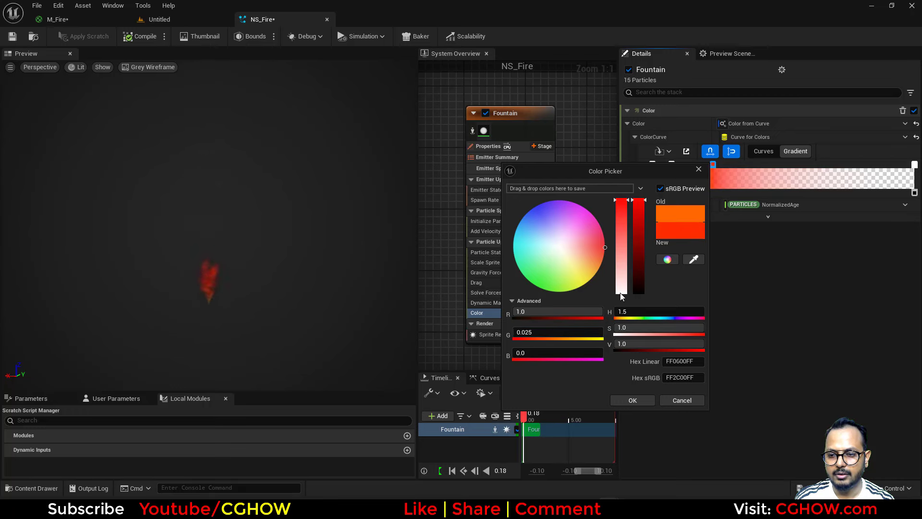
drag(641, 225, 639, 241)
click(633, 401)
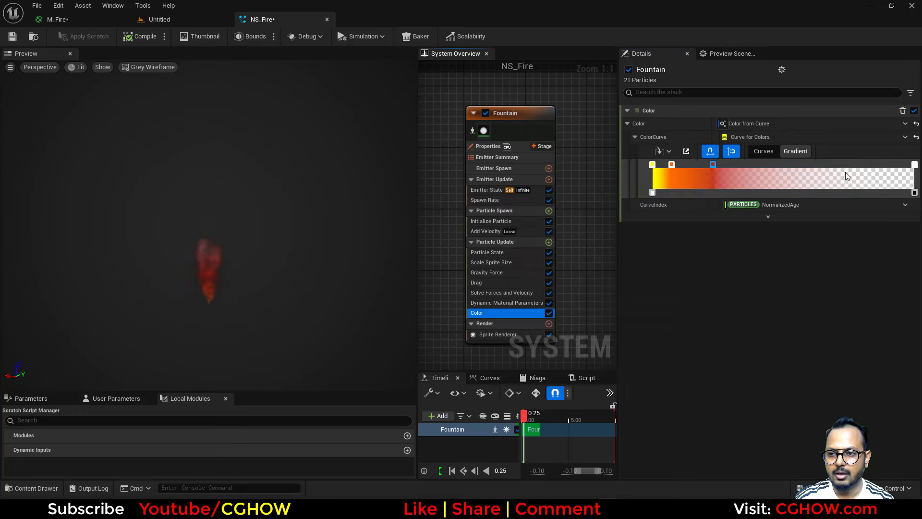
Step: Change the gradient's end color key to a dark gray with a value of 0.036458
double_click(915, 165)
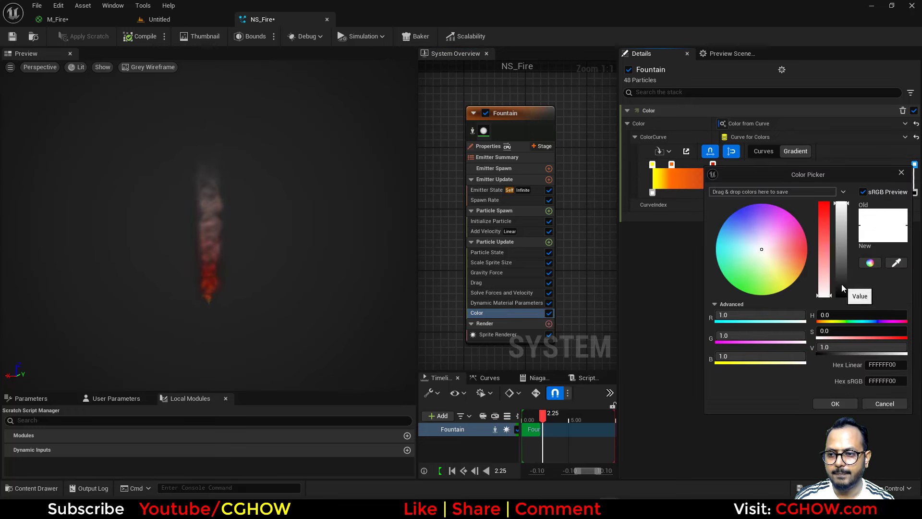
drag(841, 284, 841, 292)
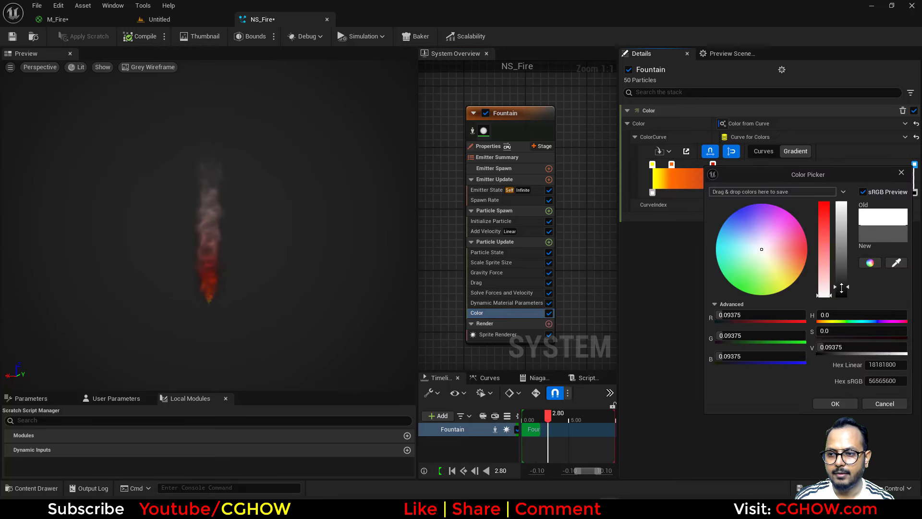
click(827, 404)
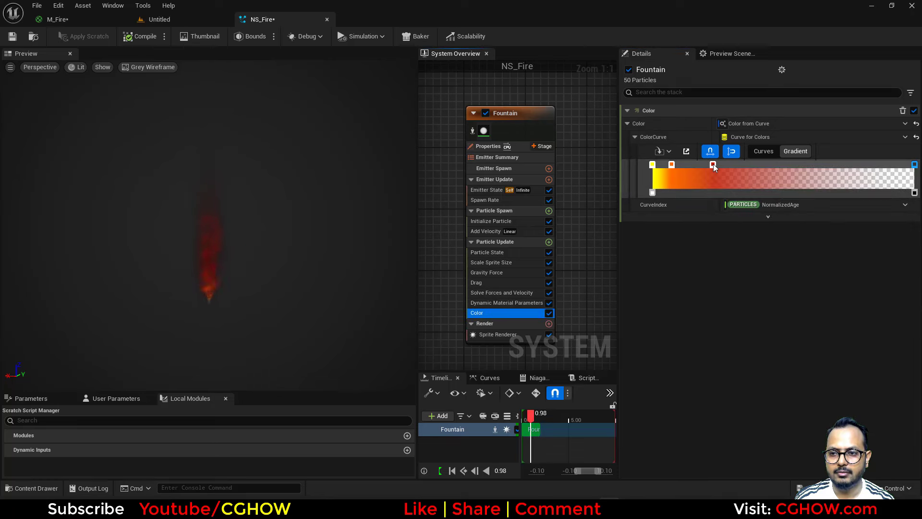
Step: Reposition the gradient's dark red key to about 30%, the dark gray key to about 57% and the opaque alpha key to about 60%
drag(713, 164, 730, 165)
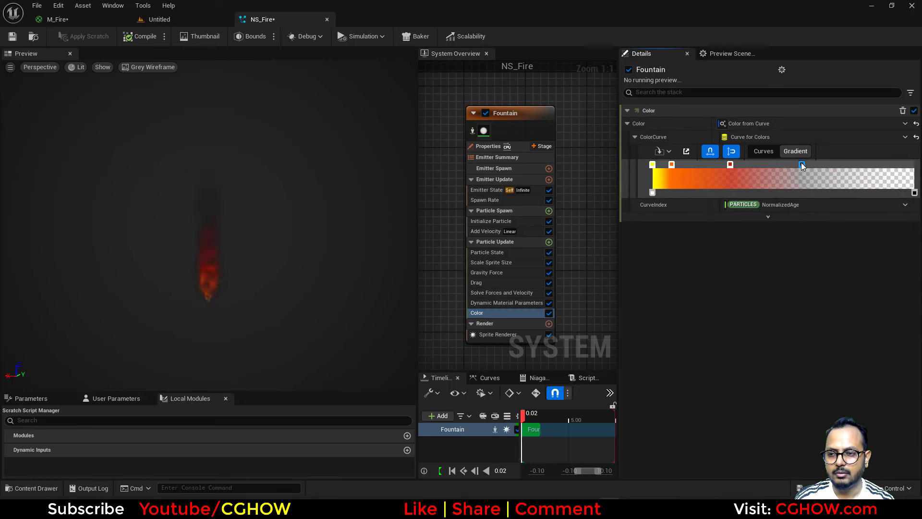
drag(657, 196, 820, 193)
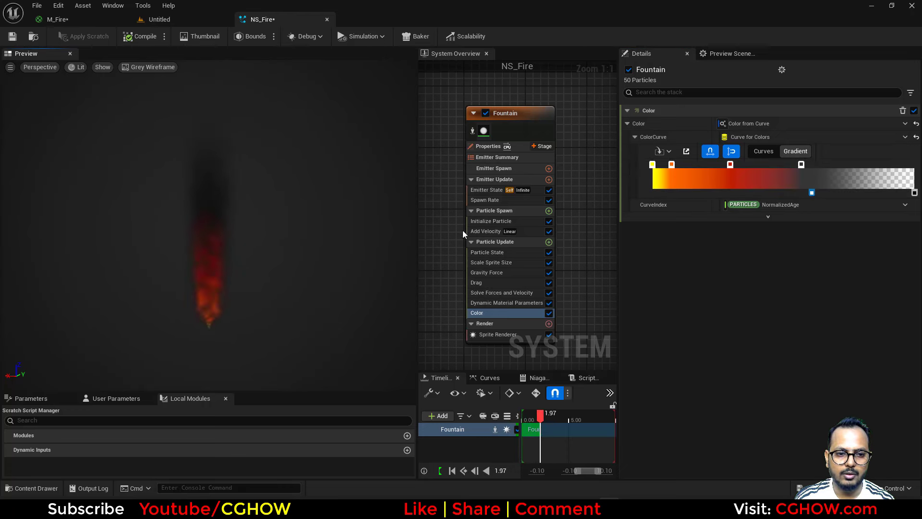
Step: Set the Fountain emitter's Spawn Rate to 10
click(478, 200)
click(730, 124)
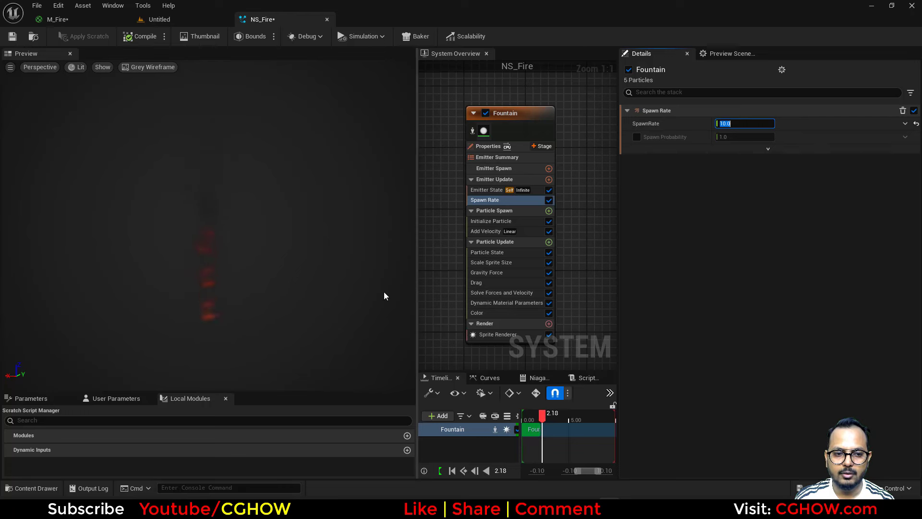
Step: In Initialize Particle, set the uniform sprite size to a minimum of 35 and maximum of 40, and Mass Mode to Unset / (Mass of 1)
click(491, 222)
click(743, 297)
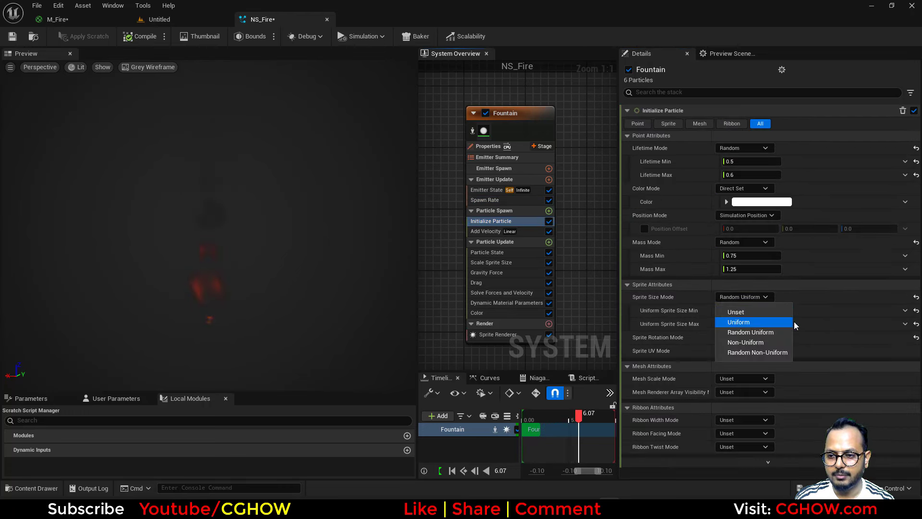
click(808, 322)
click(741, 324)
text(20)
text(40)
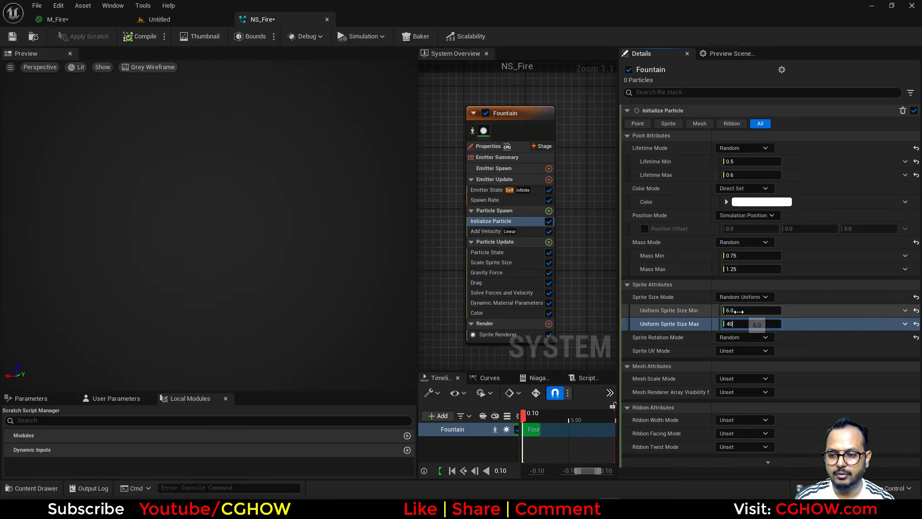
text(35)
key(Return)
click(744, 242)
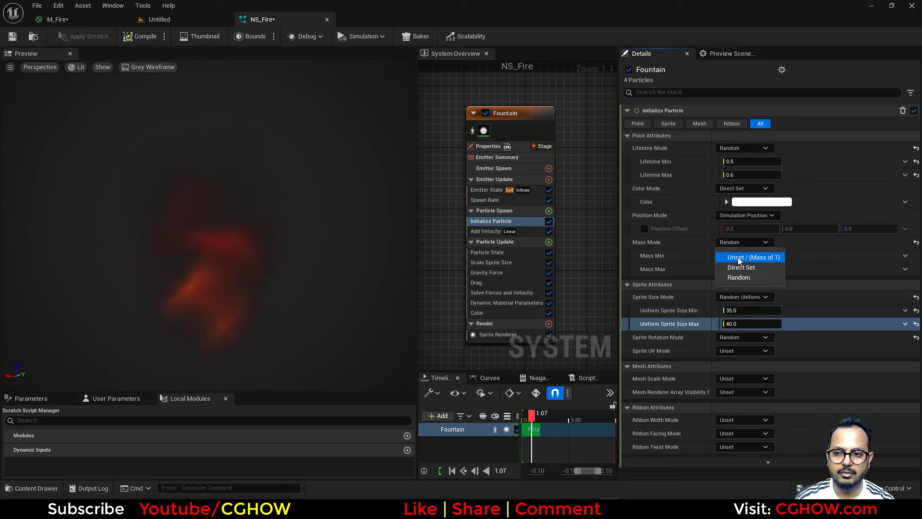
click(740, 250)
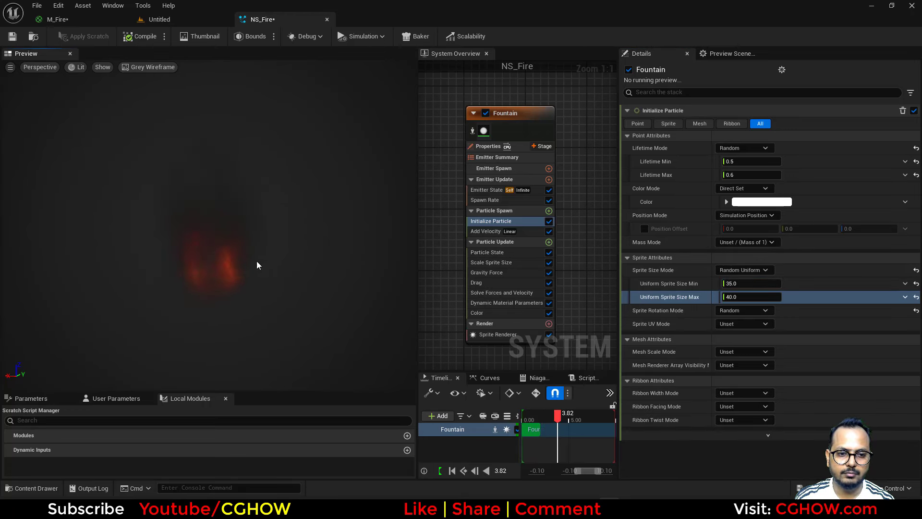
Step: Set the Sprite Renderer's Alignment to Velocity Aligned
click(502, 334)
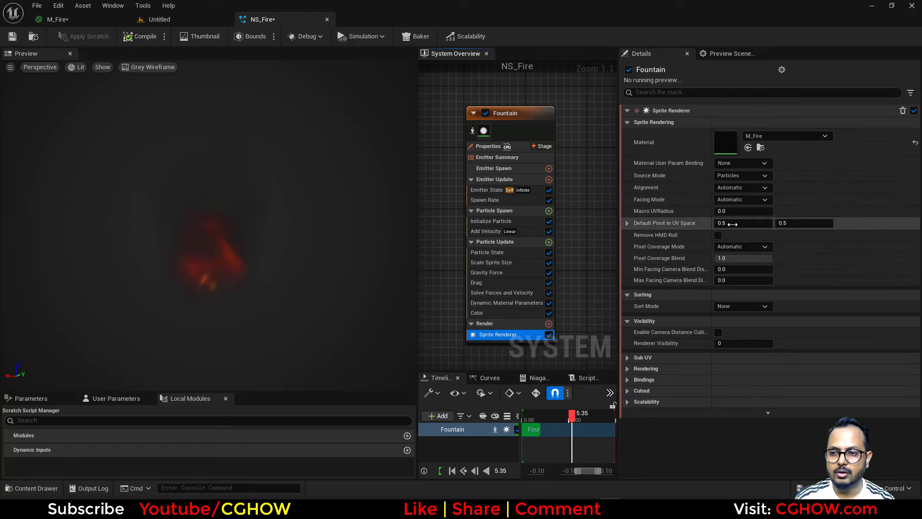
click(743, 188)
click(737, 206)
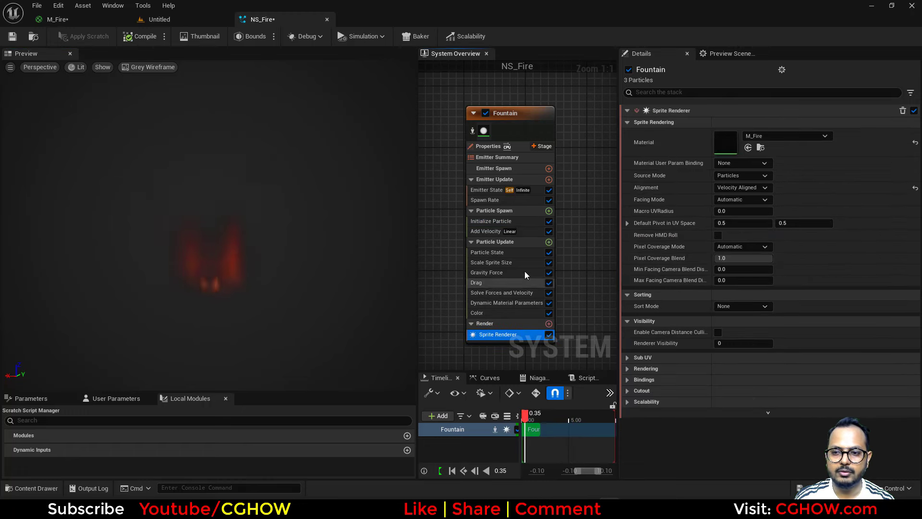
Step: Drive the pan parameter of Dynamic Material Parameters with a Random Range Float
click(489, 221)
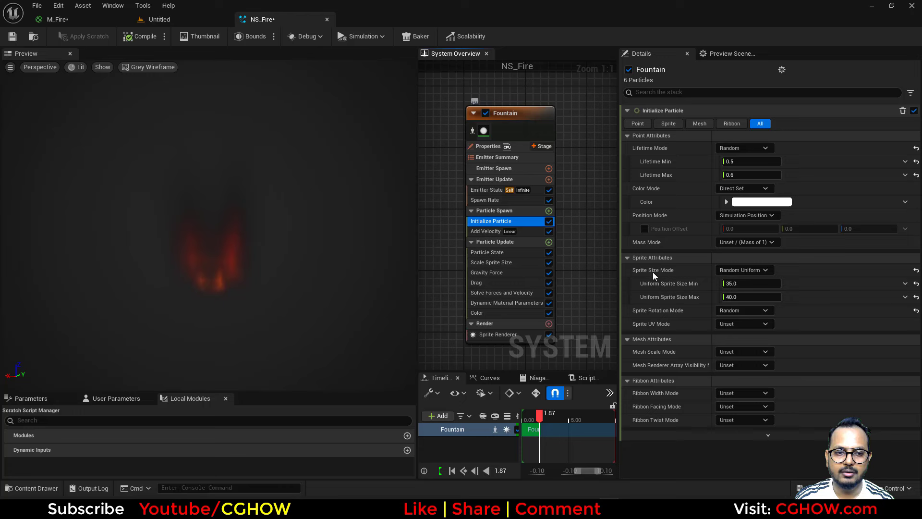
click(500, 303)
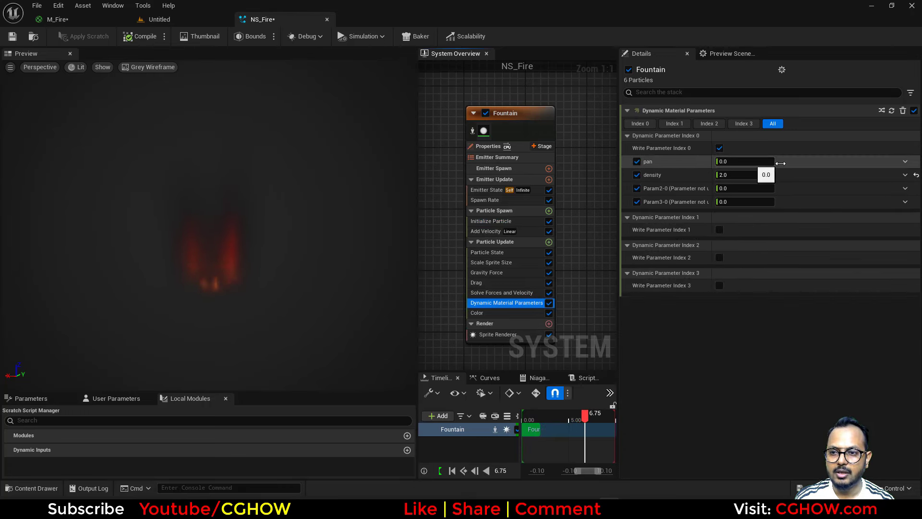
click(905, 162)
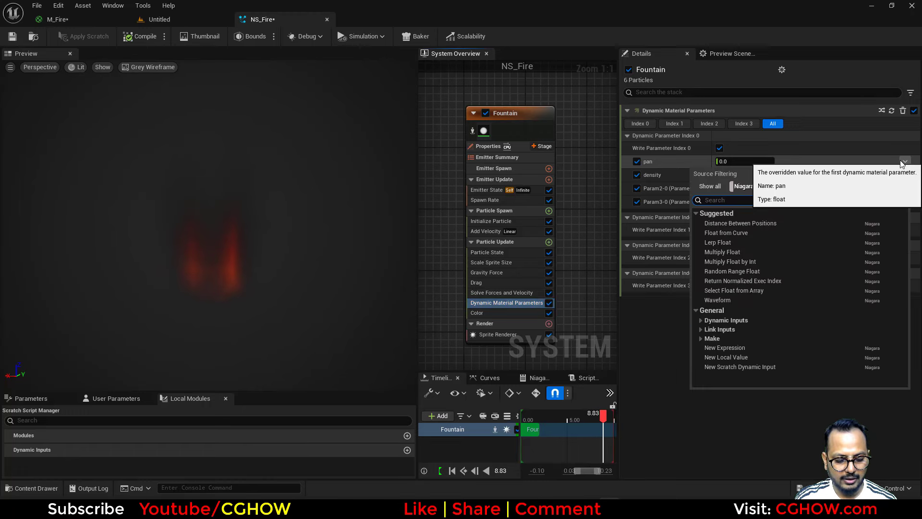
text(random)
click(737, 222)
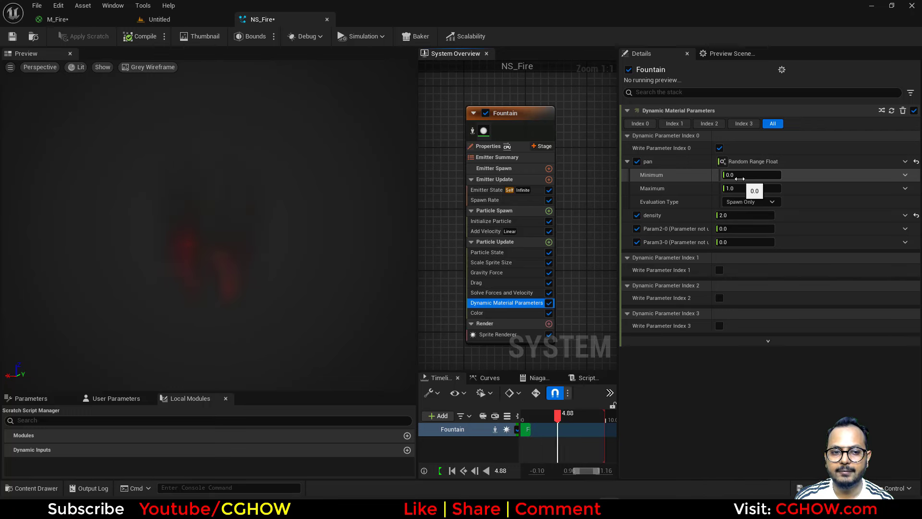
Step: Make the Color module's Scale Color a Vector from Float and drive its value with Float from Curve
click(478, 313)
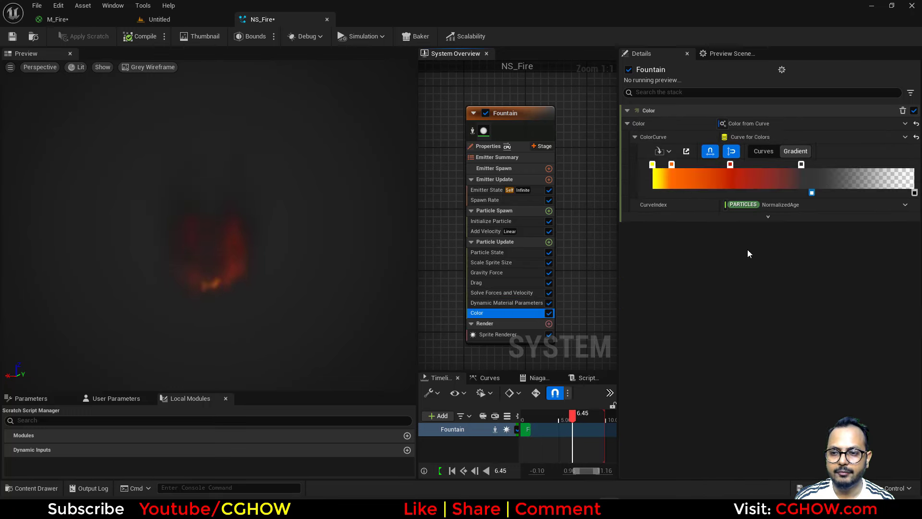
click(765, 217)
click(734, 285)
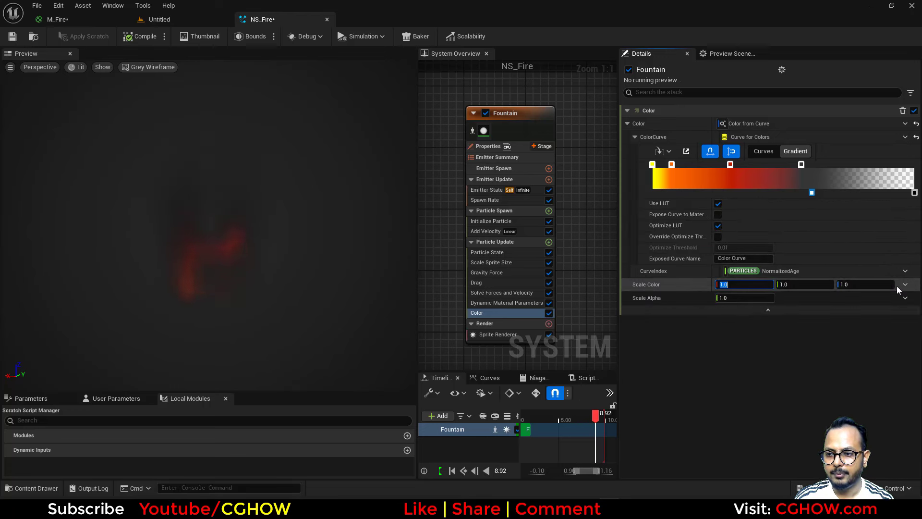
click(906, 285)
text(flo)
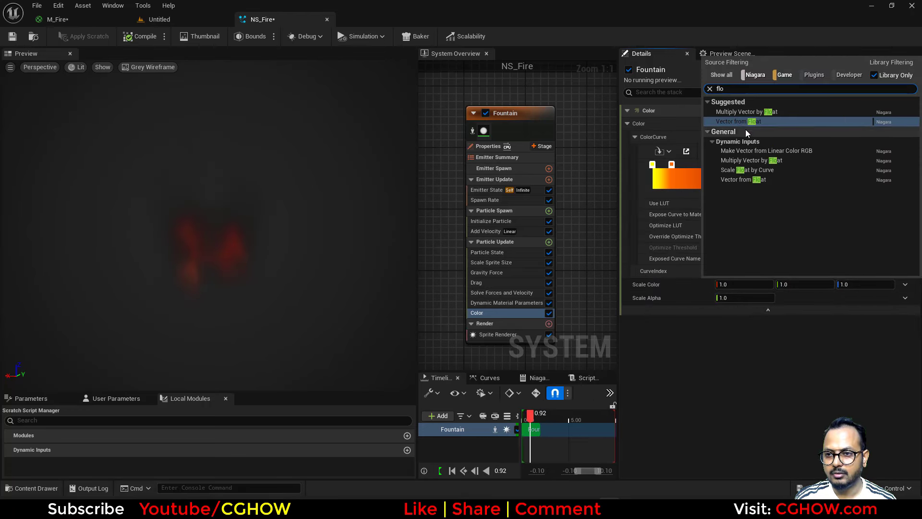
click(742, 122)
click(906, 298)
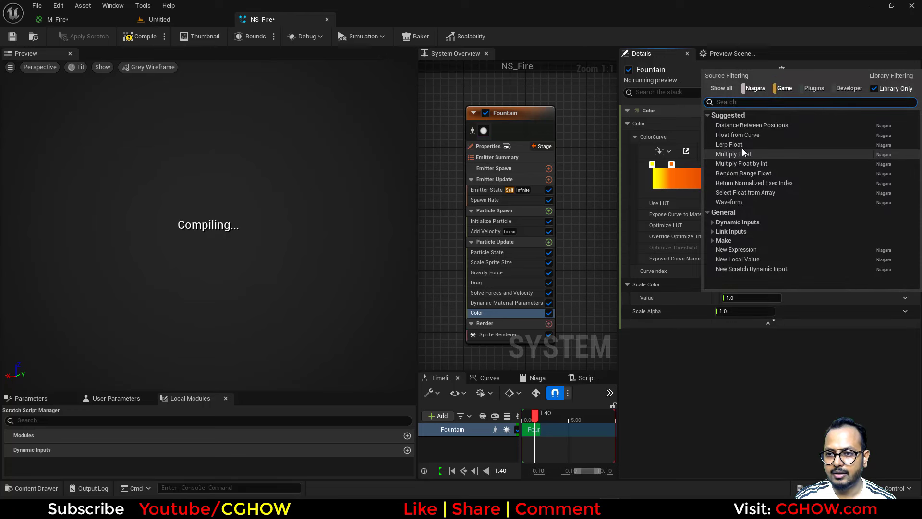
click(737, 136)
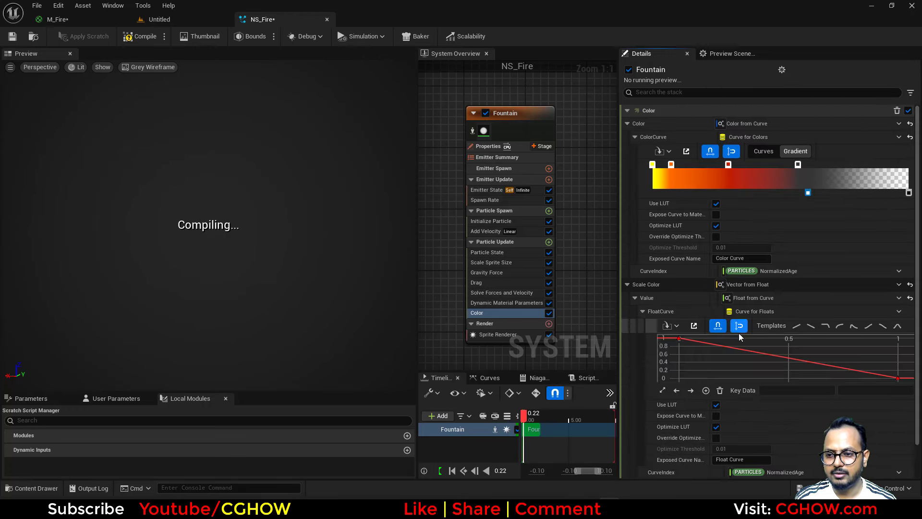
Step: Shape the Scale Color curve from value 10 at time 0 to value 1 at time 0.3, and bend its end tangent for a steeper final drop
click(860, 327)
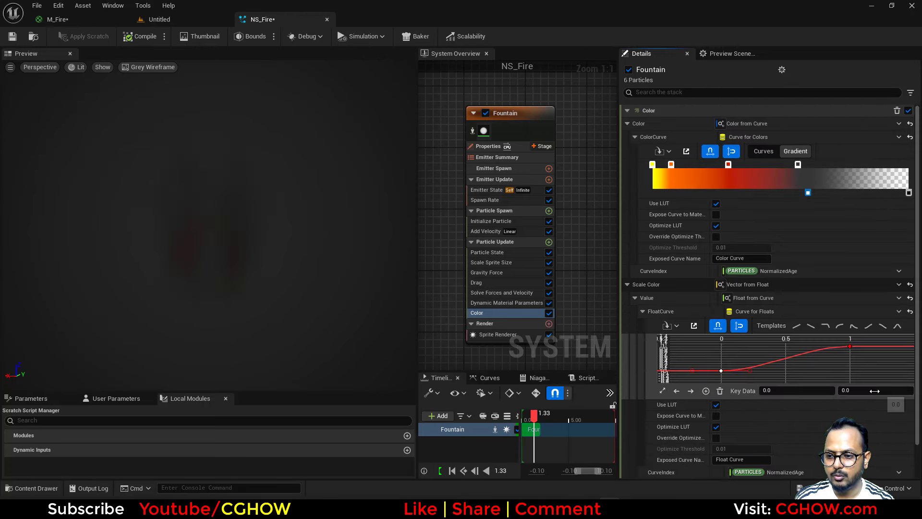
key(Return)
click(849, 346)
click(798, 390)
text(0.3)
key(Return)
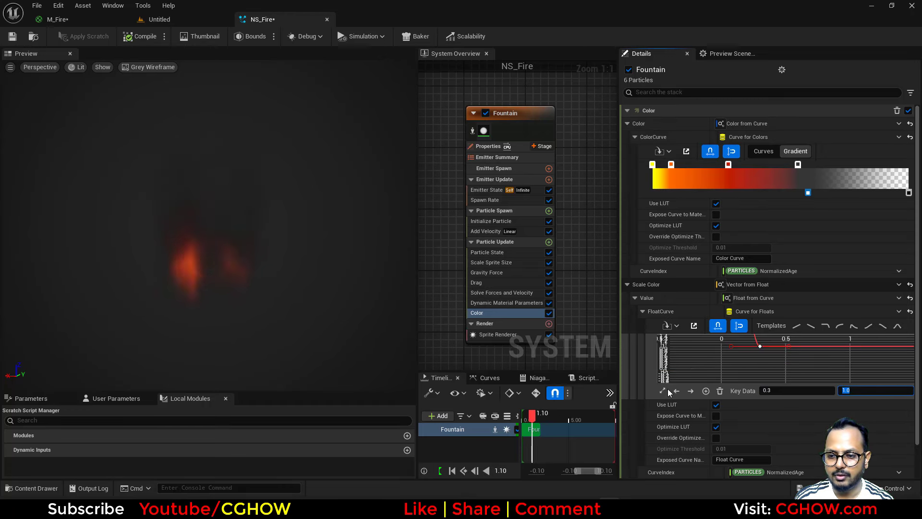
click(663, 390)
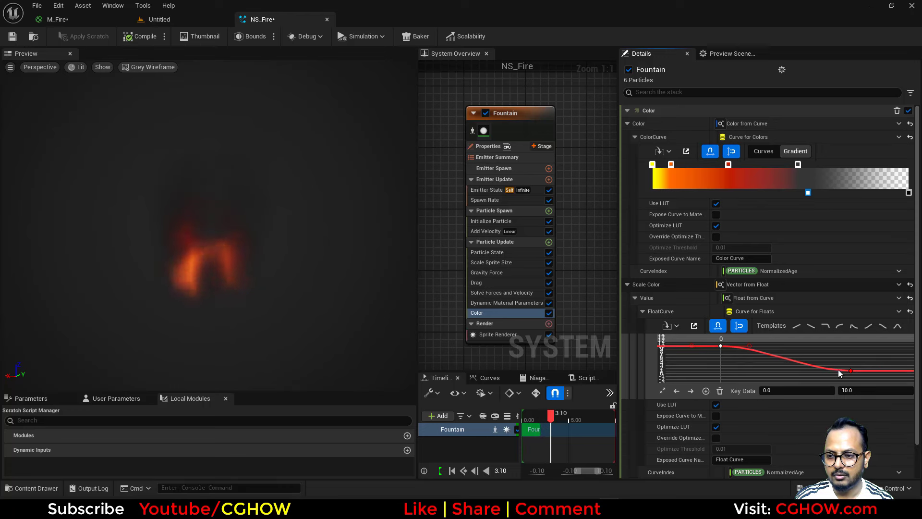
drag(822, 370, 826, 357)
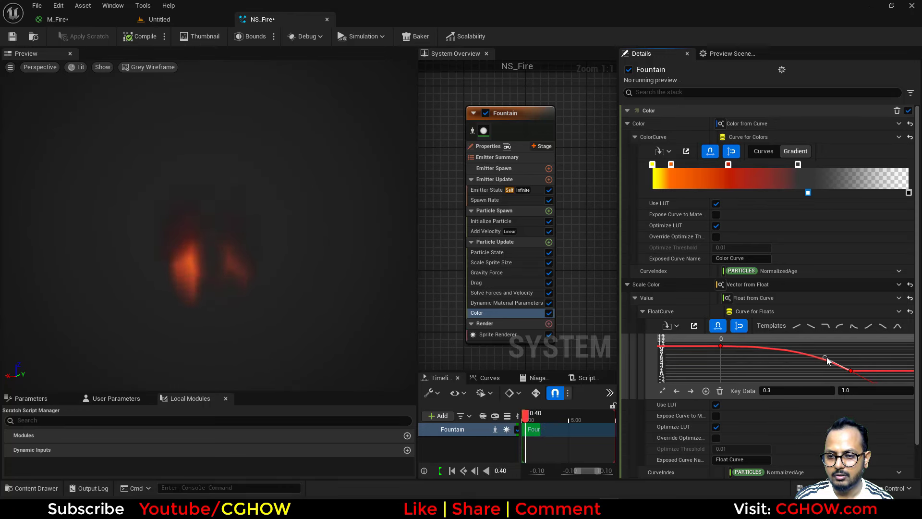
Step: Set the Fountain emitter's Spawn Rate to 20
click(520, 201)
click(744, 124)
text(20)
click(296, 284)
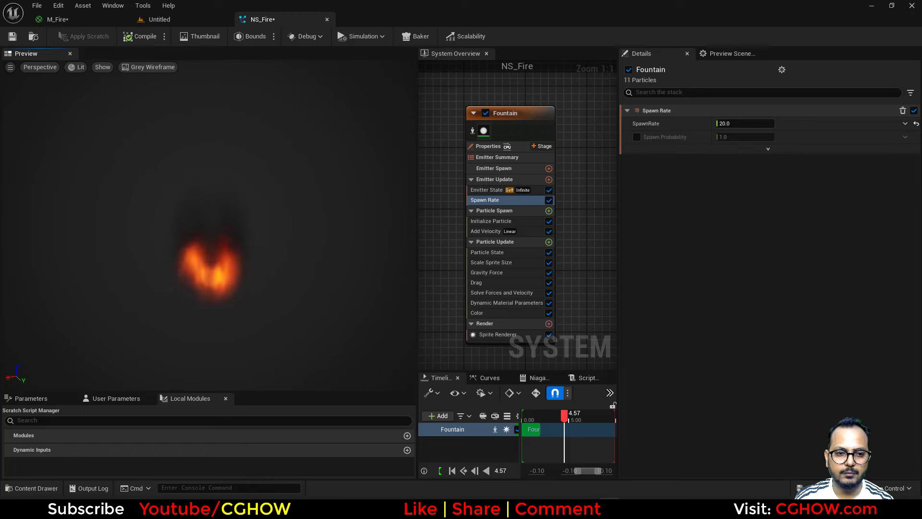
Step: Set the Minimum of the pan parameter's Random Range Float in Dynamic Material Parameters to -1
click(480, 335)
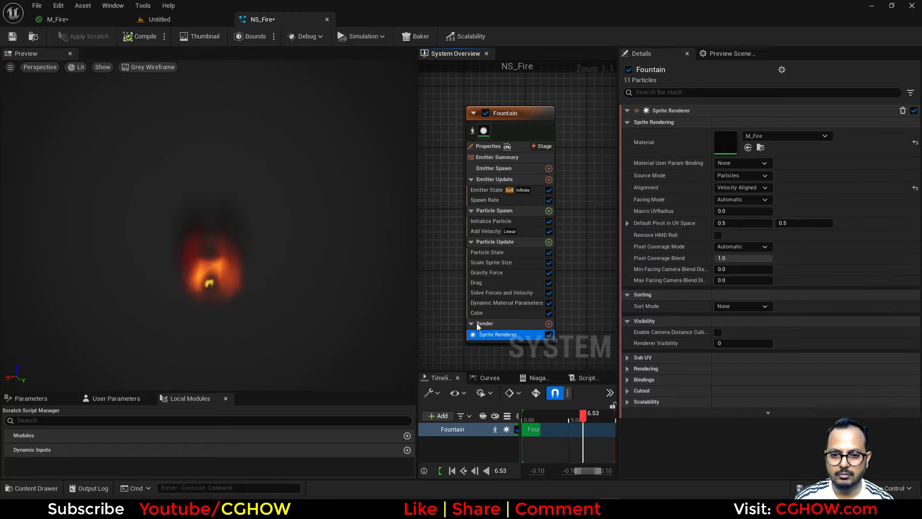
click(502, 303)
click(740, 178)
text(-1)
key(Return)
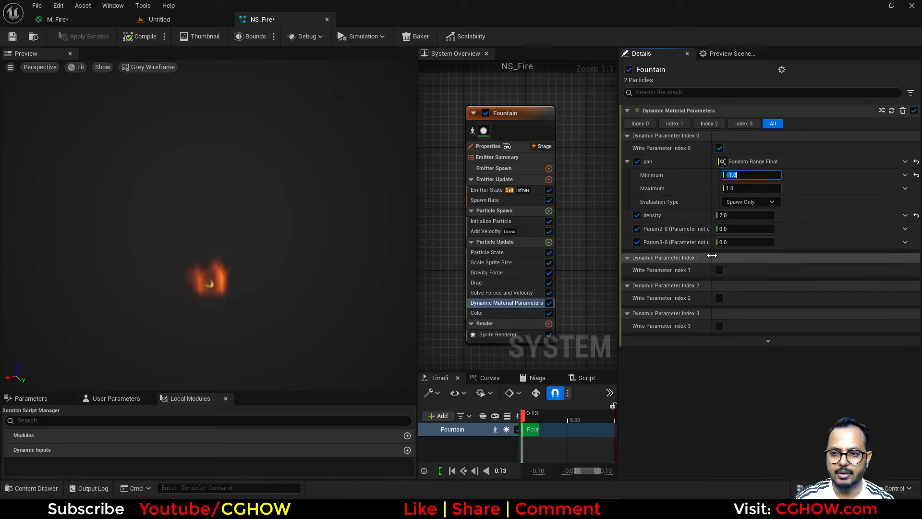
Step: In M_Fire, rename the Dynamic Parameter node's first parameter to offset_Y and its third to Offset_X
click(186, 20)
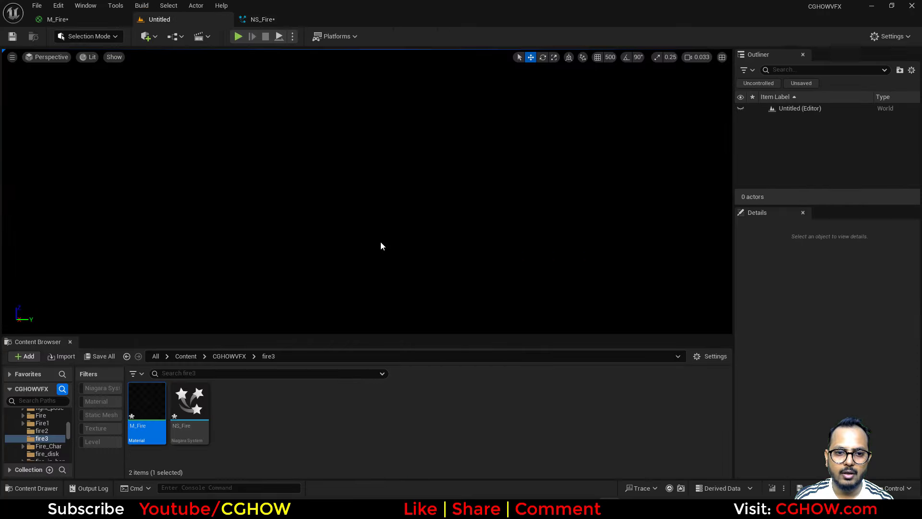
click(100, 19)
right_drag(353, 232, 575, 345)
right_drag(505, 292, 430, 319)
right_drag(523, 241, 495, 195)
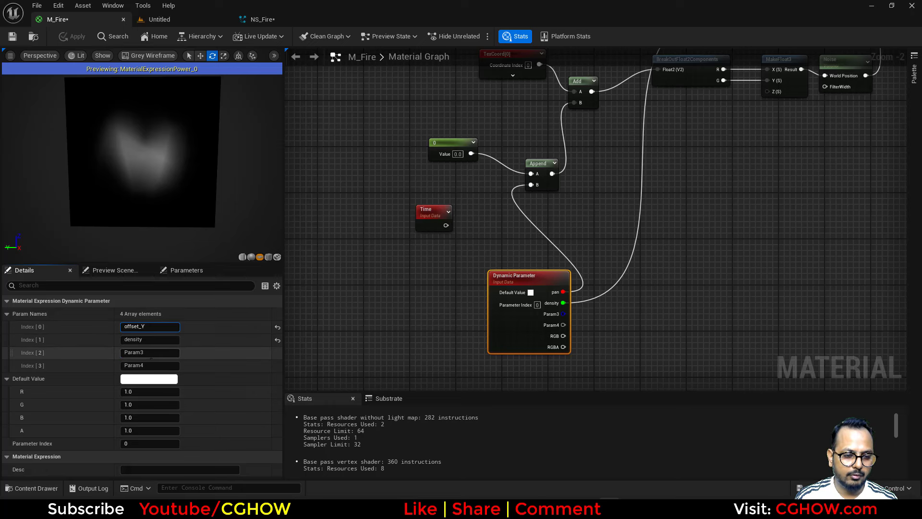
click(150, 353)
text(Off)
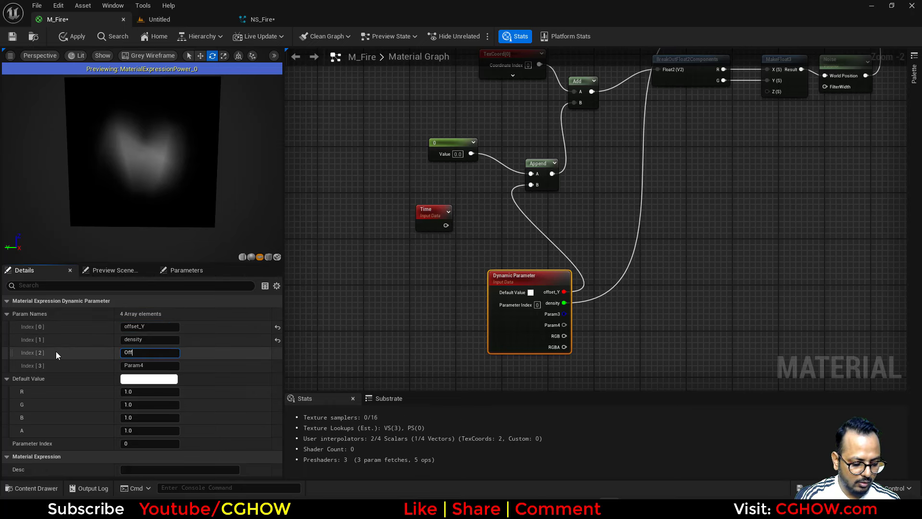
text(set_X)
key(Return)
Step: Feed Offset_X into the Append node's A input in place of the constant 0 and apply the material changes
drag(531, 185, 532, 246)
drag(567, 315, 565, 314)
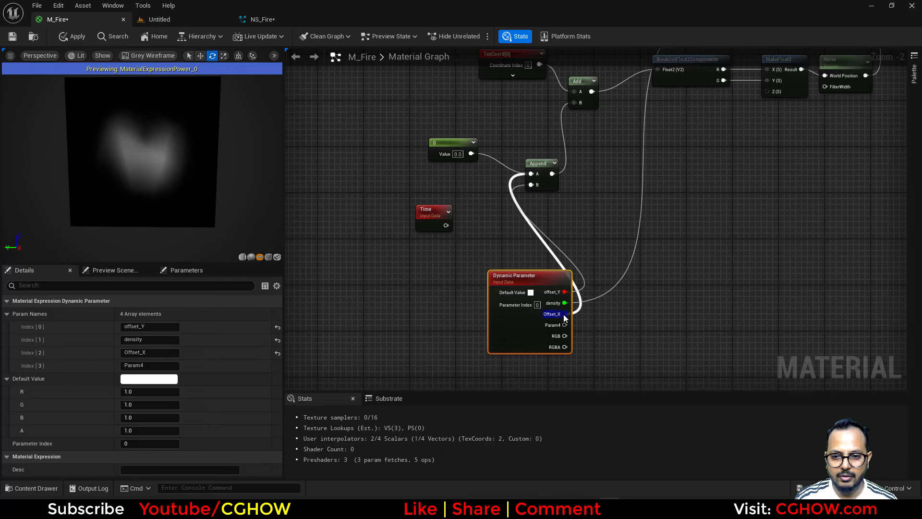
click(65, 38)
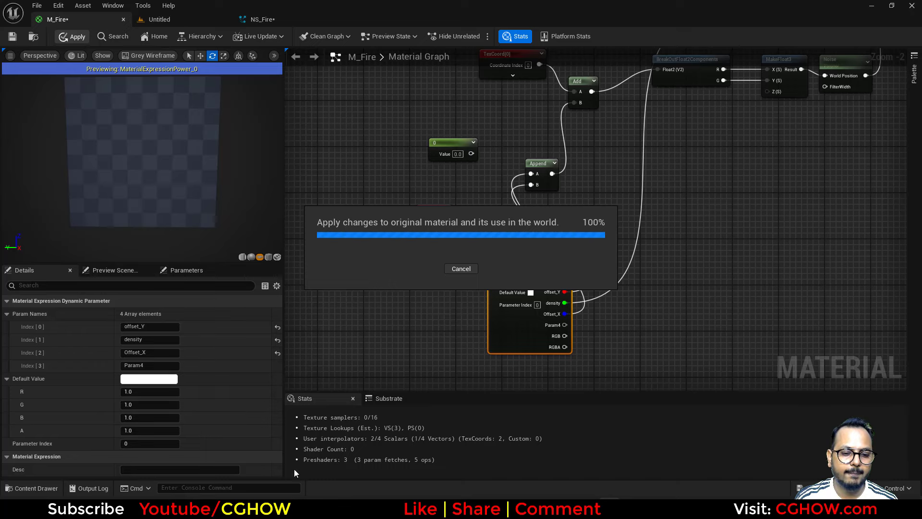
Step: In NS_Fire, copy the offset_Y parameter's Random Range Float setup and paste it onto Offset_X
click(258, 20)
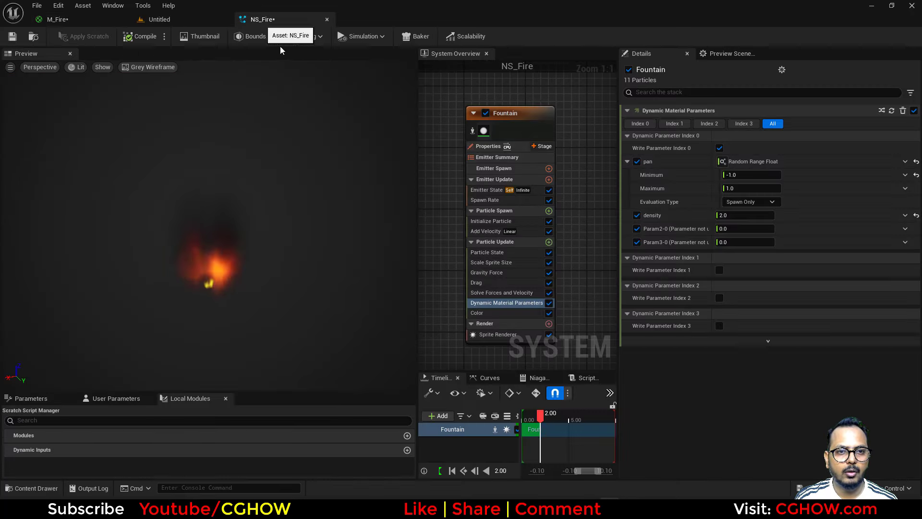
right_click(769, 162)
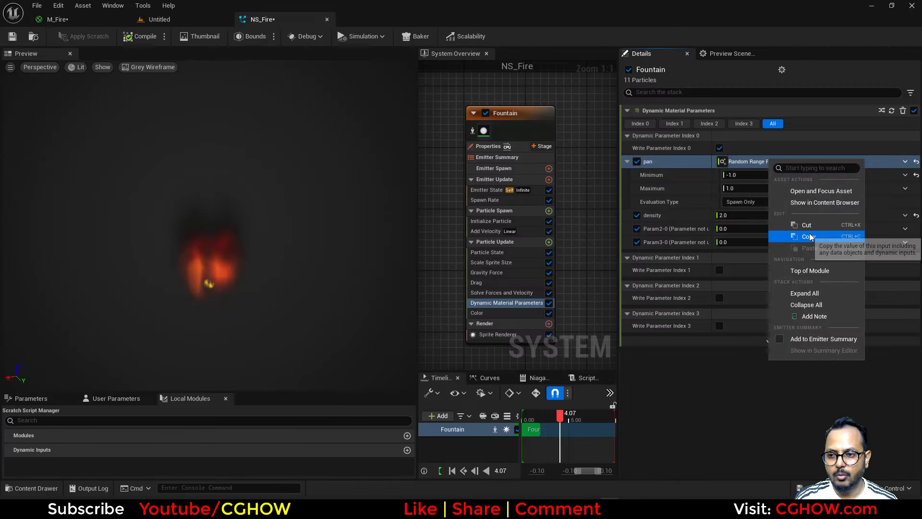
key(Escape)
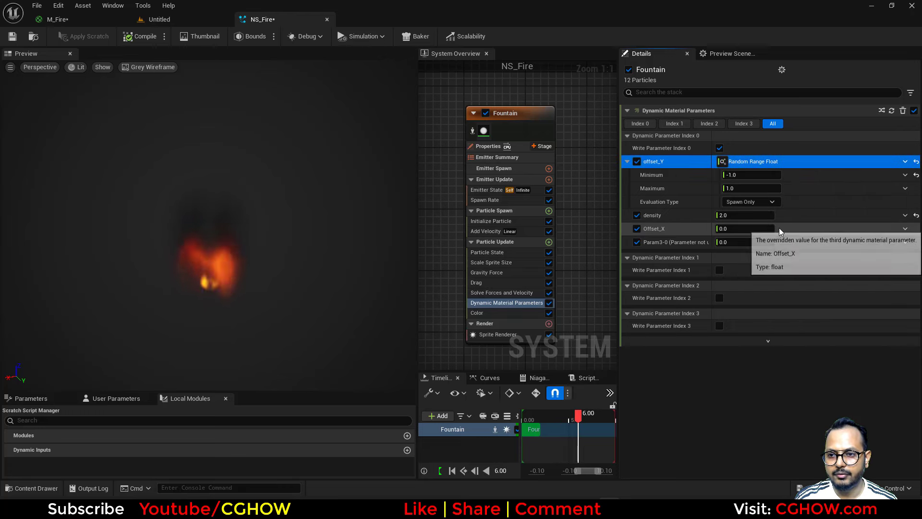
right_click(742, 230)
click(797, 315)
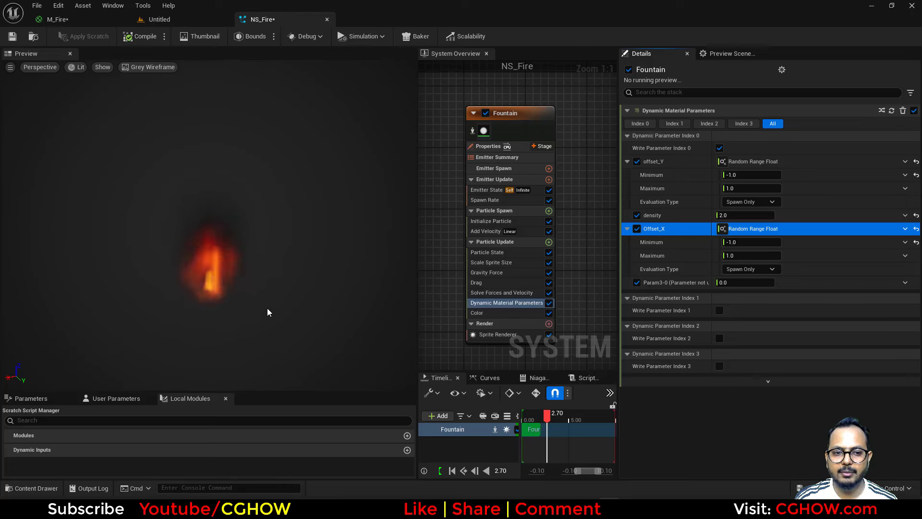
drag(266, 307, 365, 306)
drag(295, 306, 303, 306)
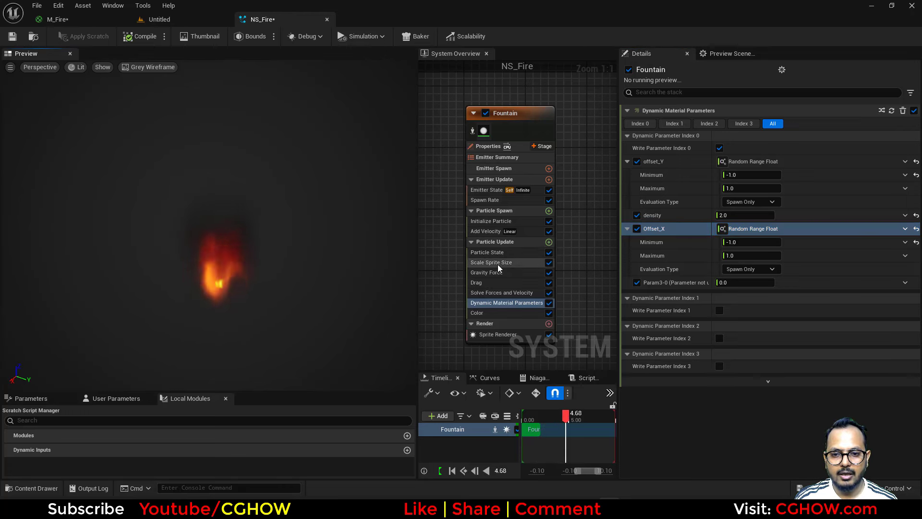
Step: Set the first key of the Scale Sprite Size module's uniform curve to value 0.2 at time 0
click(492, 263)
click(717, 196)
double_click(860, 216)
text(0.5)
key(Return)
text(0.3)
key(Return)
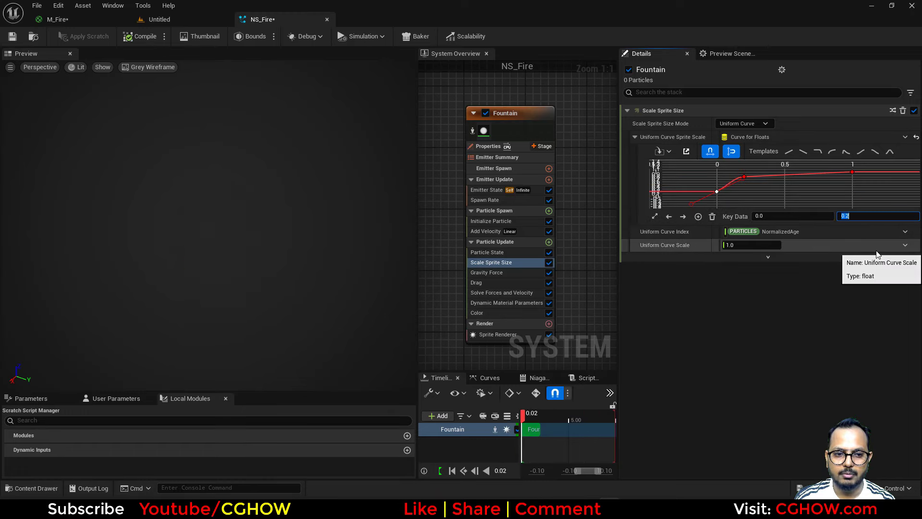
Step: Move the Color gradient's yellow stop slightly later and add a pale cream stop (hex sRGB FFEBCAFF) at the start
click(486, 312)
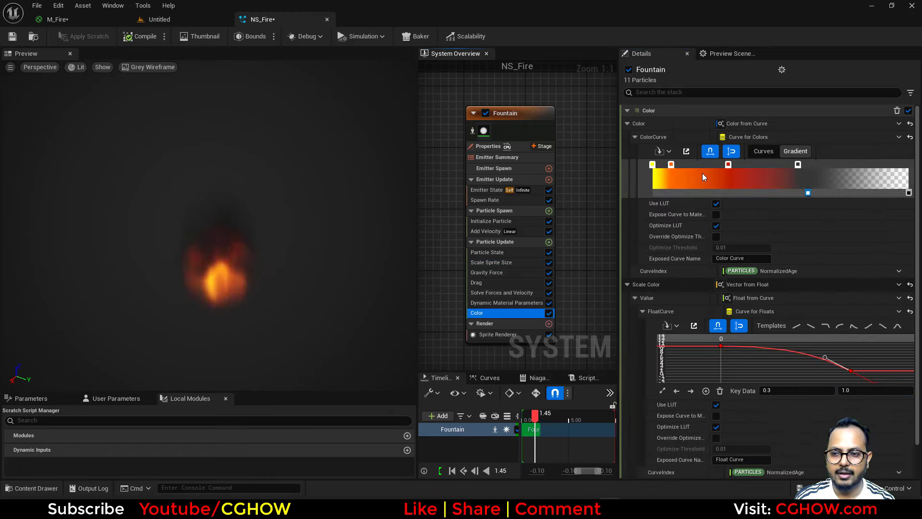
click(658, 164)
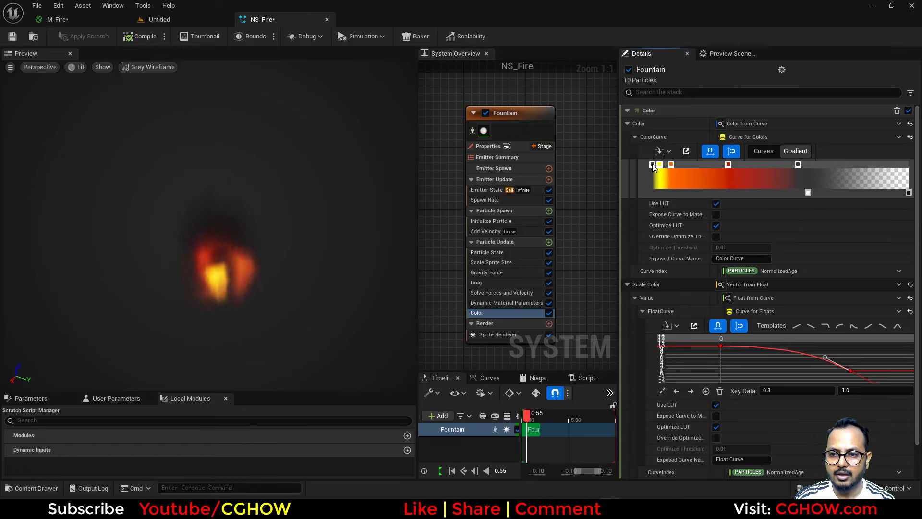
double_click(653, 164)
click(746, 270)
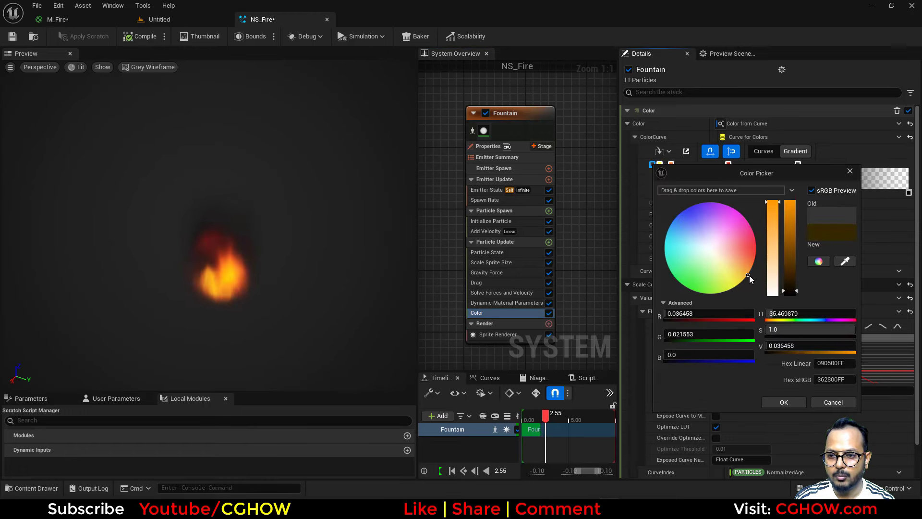
drag(771, 215, 791, 202)
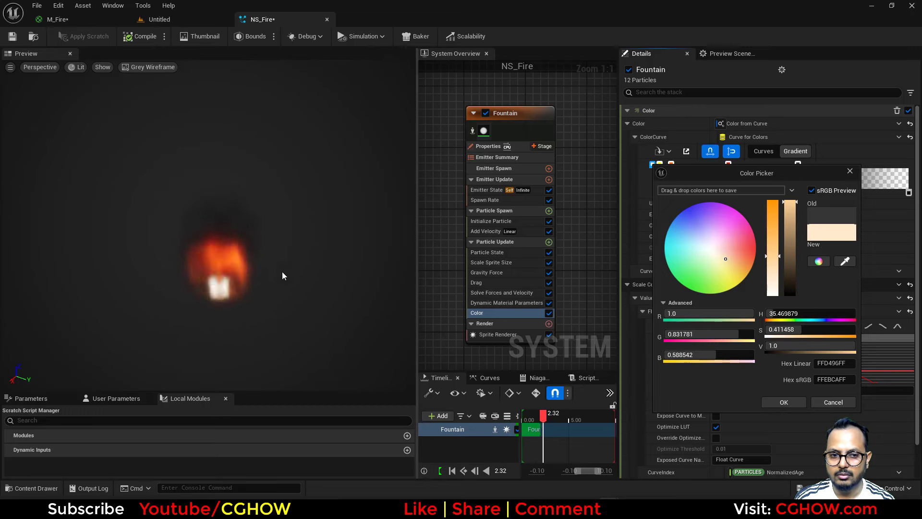
click(784, 402)
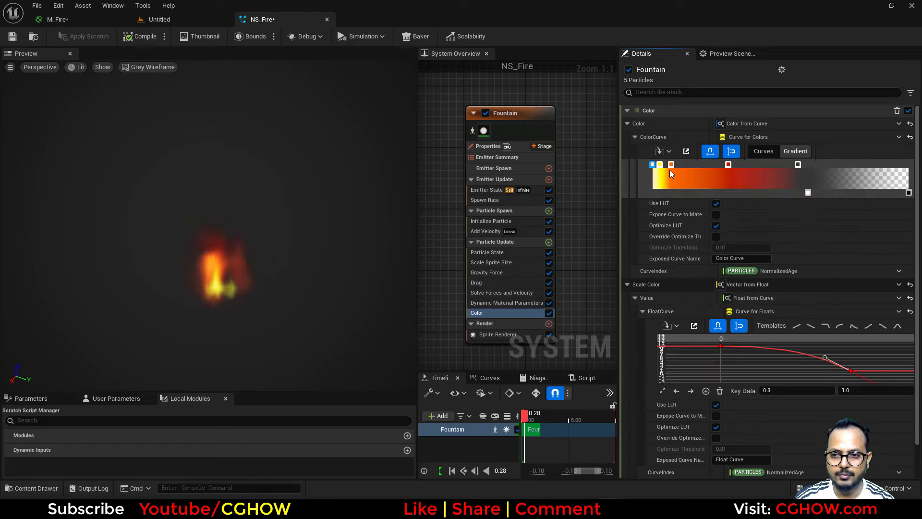
Step: Spread the yellow, orange and red stops slightly later along the Color module's gradient
drag(728, 164, 738, 163)
mouse_move(672, 164)
mouse_down()
mouse_move(694, 164)
mouse_move(664, 165)
mouse_up()
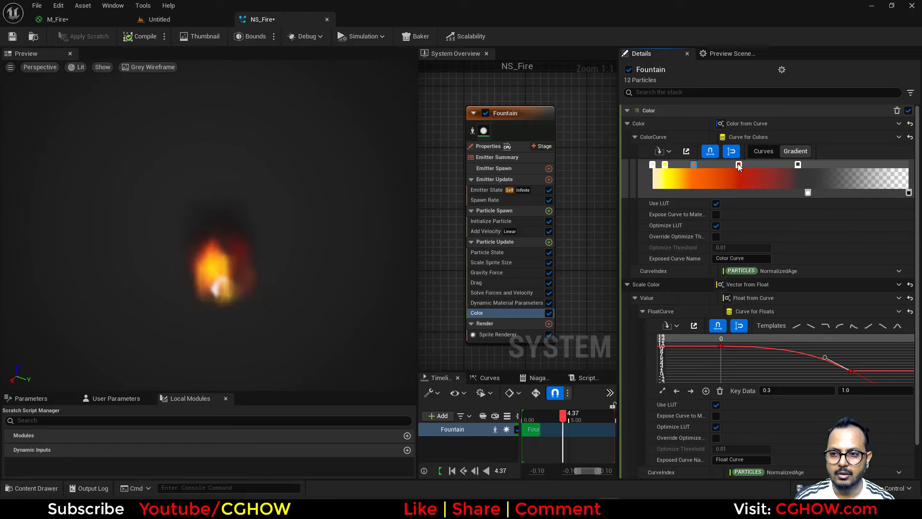
drag(738, 165, 732, 164)
click(807, 194)
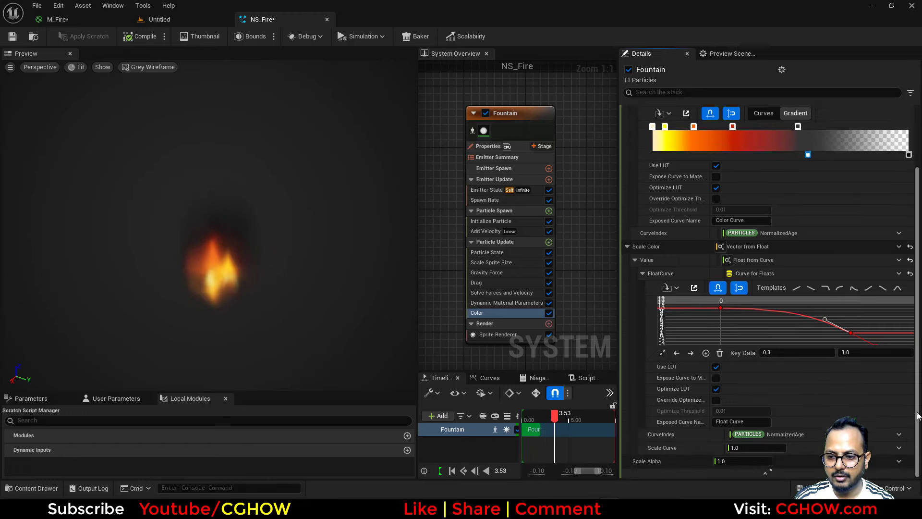
Step: Set the Color module's Scale Alpha to 5
scroll(840, 451, down, 2)
click(730, 461)
text(5)
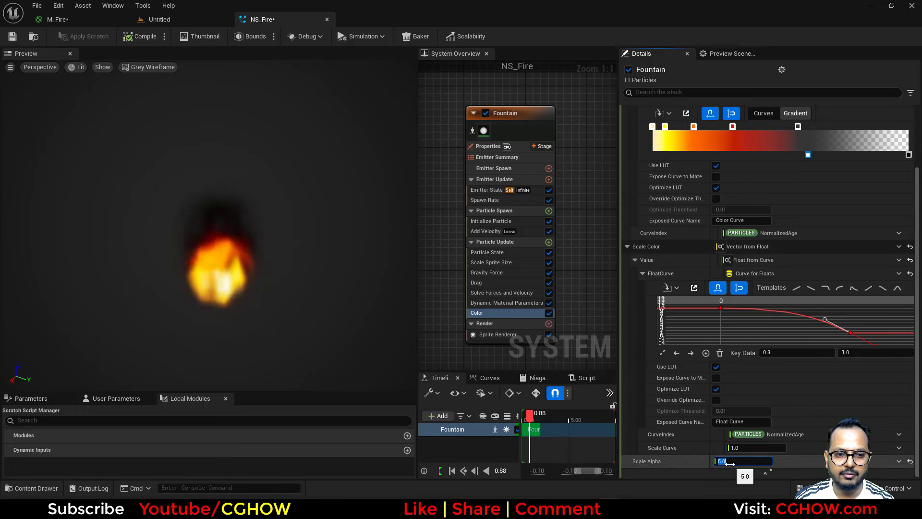
key(Return)
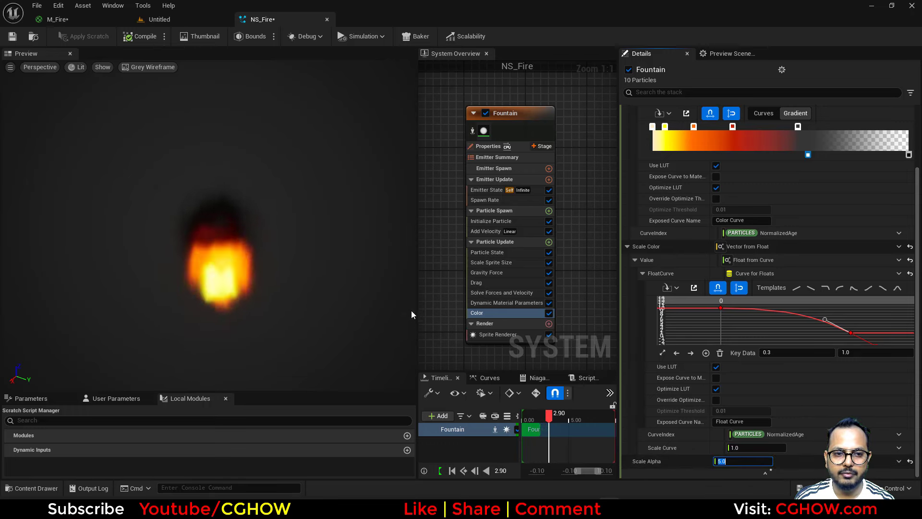
Step: Set the Initialize Particle lifetime to a minimum of 0.8 and a maximum of 1
click(495, 221)
click(733, 164)
text(1)
key(Return)
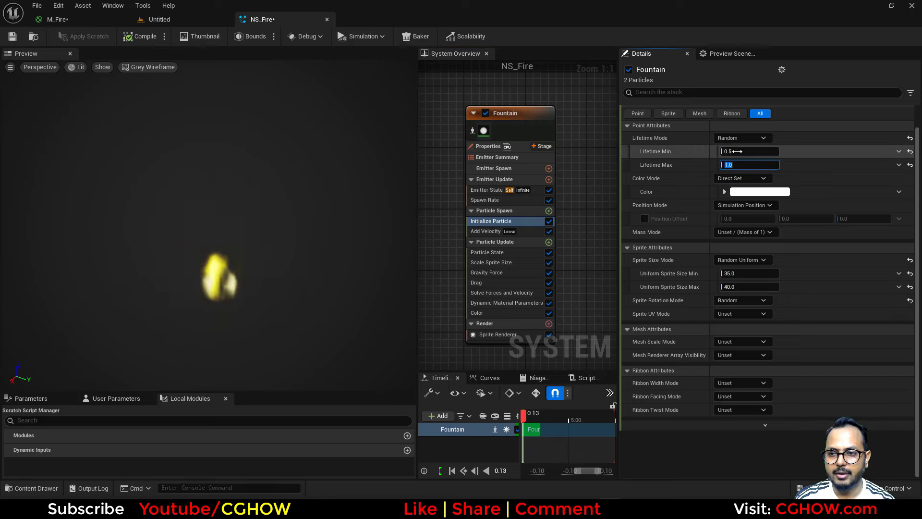
click(733, 151)
text(.8)
key(Return)
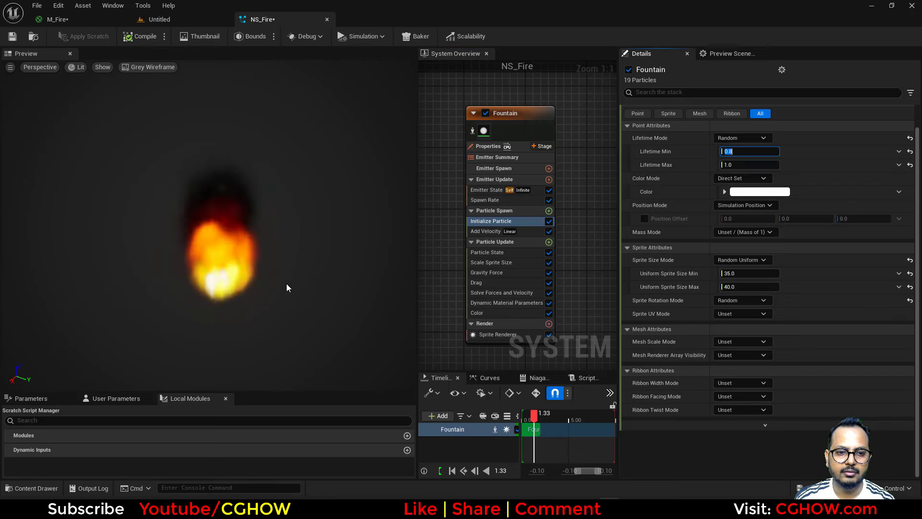
Step: Set the Uniform Sprite Size Min in Initialize Particle to 20
mouse_move(271, 289)
mouse_down()
mouse_move(351, 289)
mouse_move(261, 290)
mouse_move(273, 293)
mouse_up()
click(749, 274)
text(20)
key(Return)
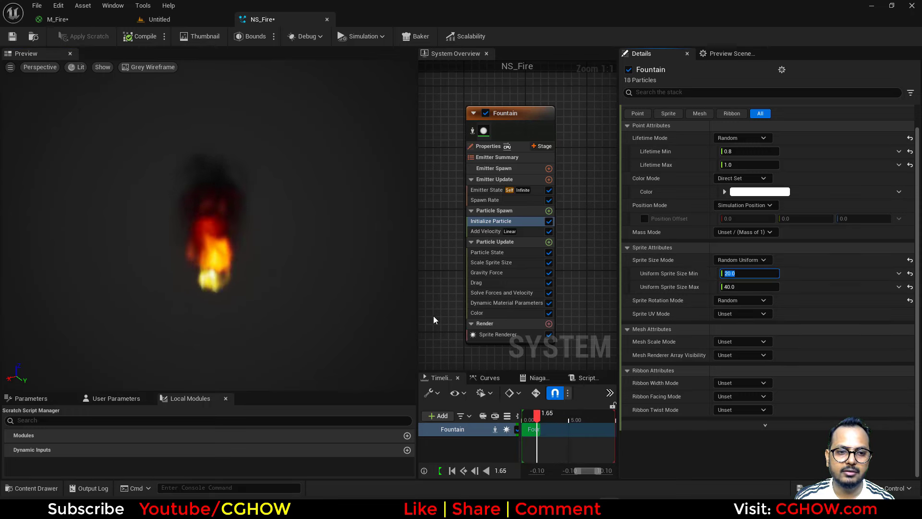
click(351, 316)
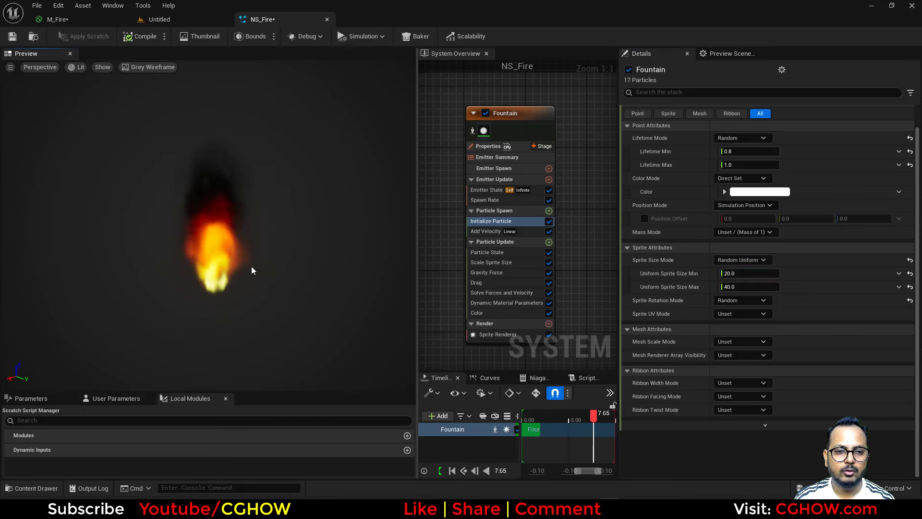
Step: Place the NS_Fire system in the Untitled level and reposition it within the view
click(62, 20)
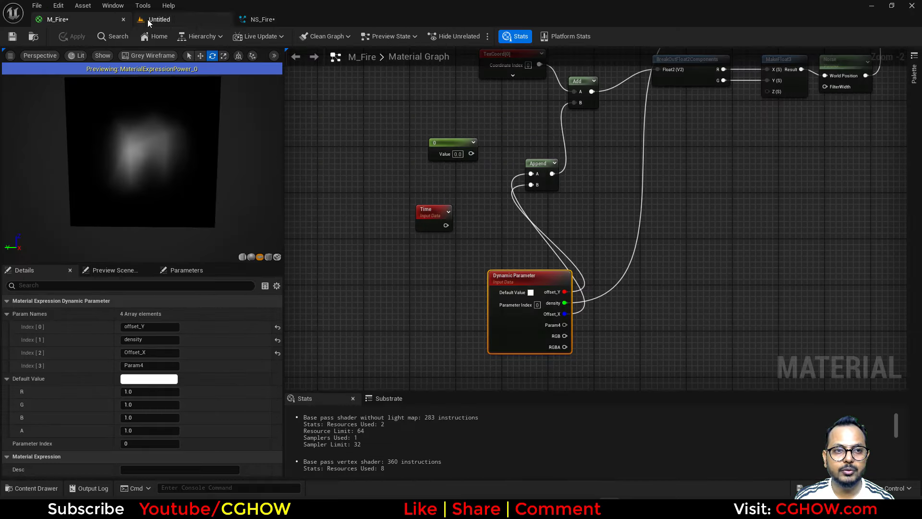
click(266, 22)
click(33, 38)
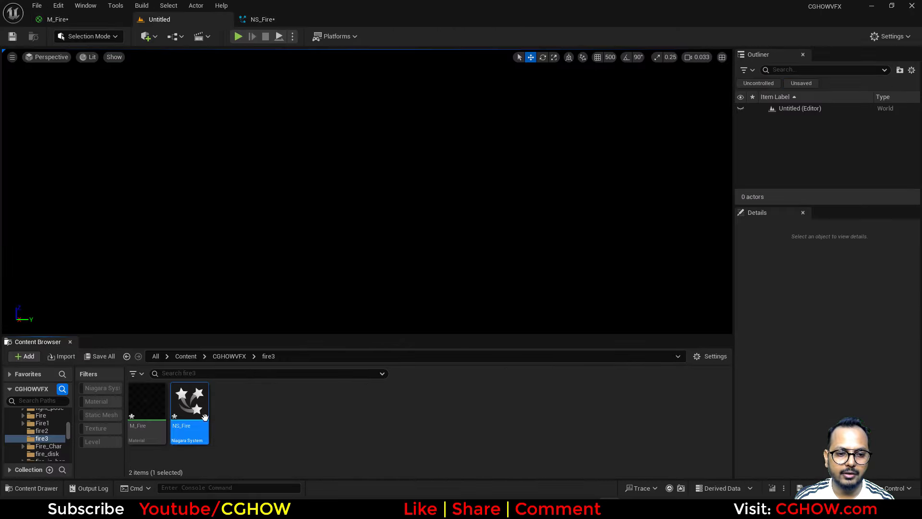
drag(203, 417, 311, 246)
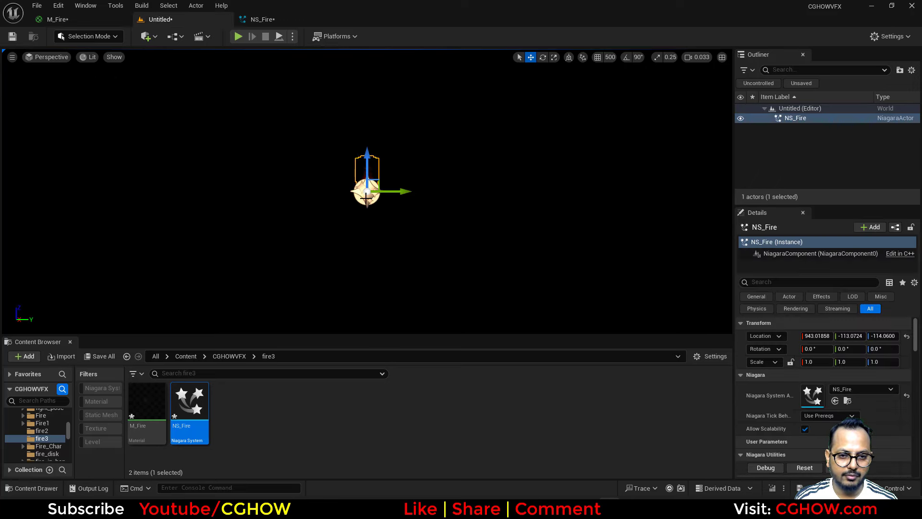
drag(367, 196, 549, 232)
Step: Duplicate the M_Fire material in the fire3 folder
click(263, 19)
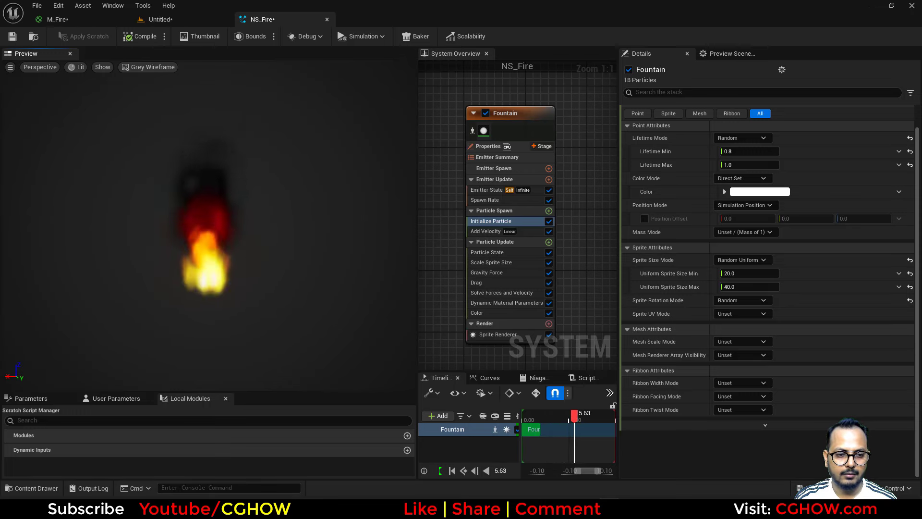
right_drag(440, 193, 429, 162)
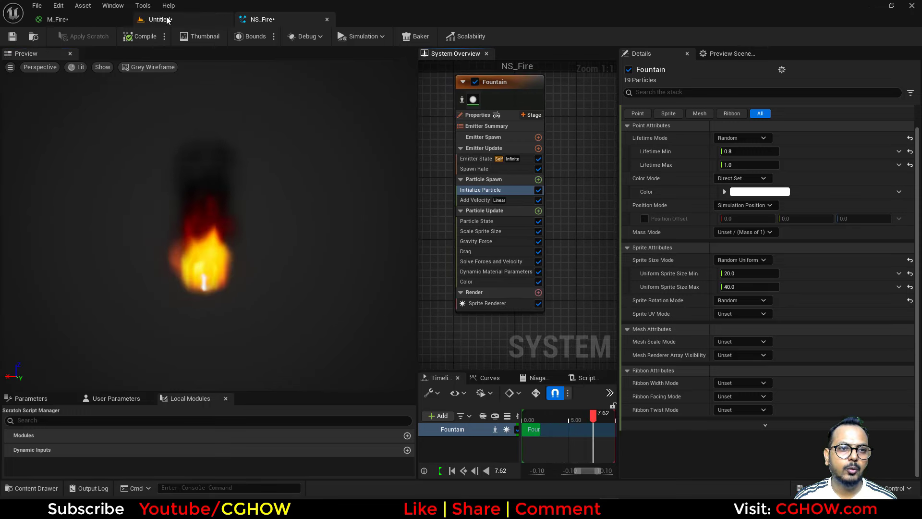
click(85, 18)
right_drag(787, 102, 621, 261)
right_drag(820, 177, 551, 245)
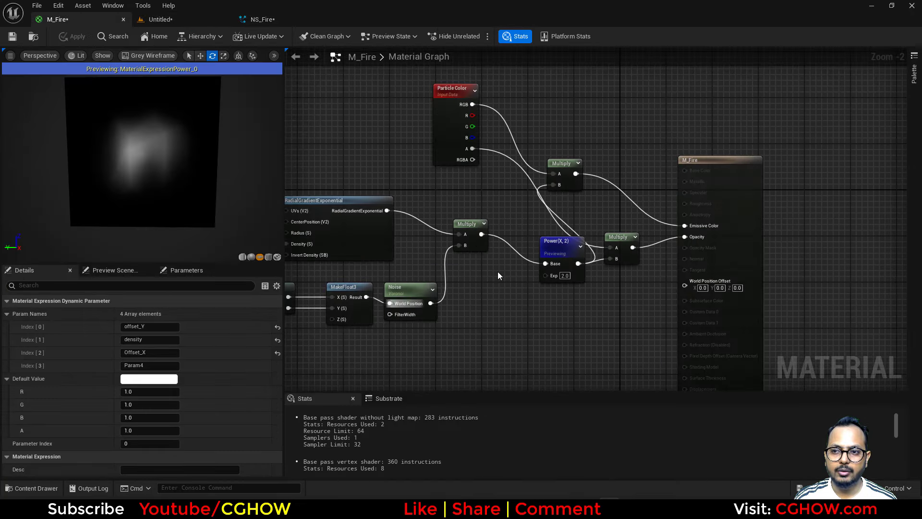
click(721, 172)
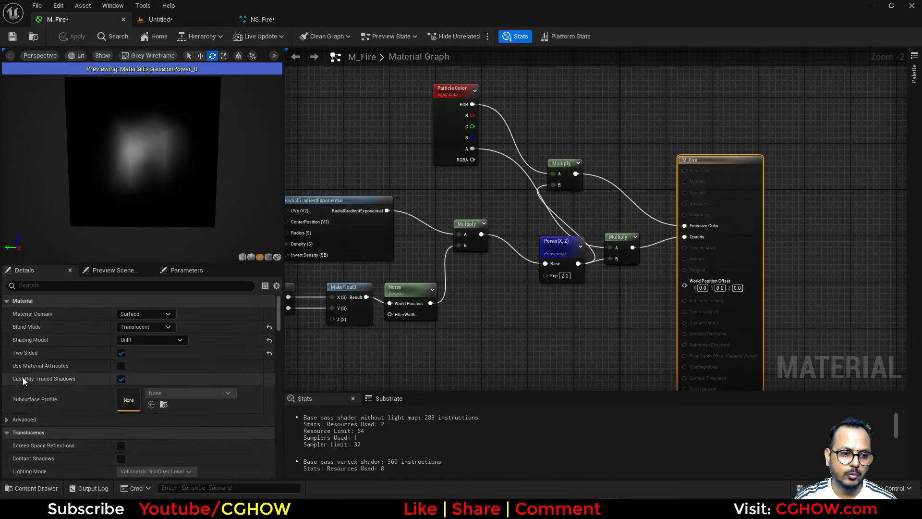
click(33, 36)
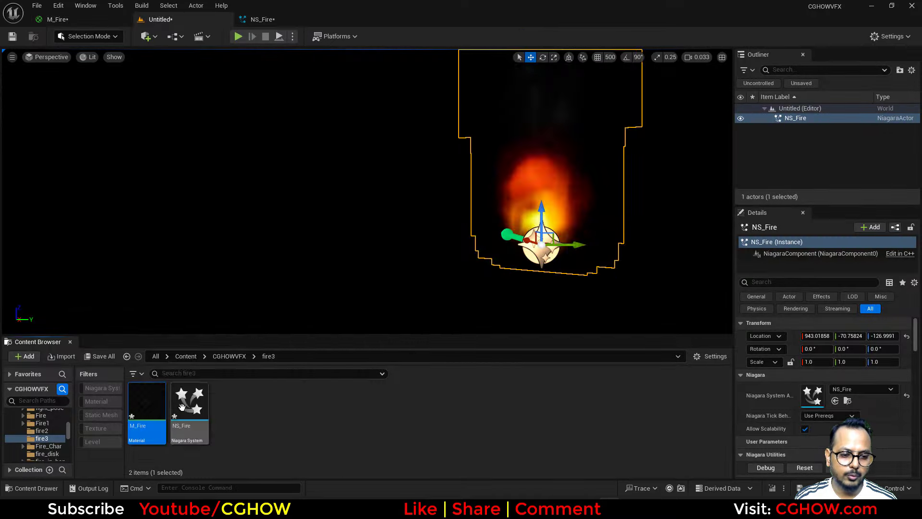
right_click(150, 410)
click(202, 195)
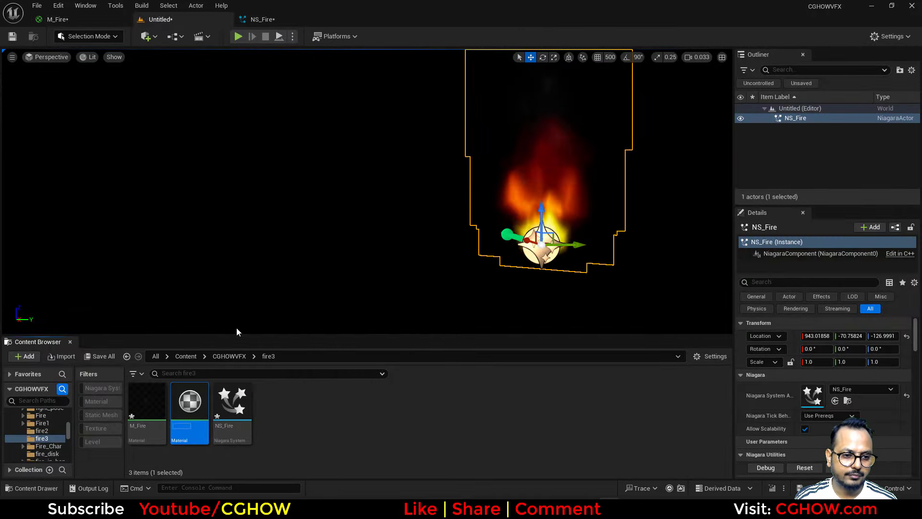
Step: Set the blend mode of the duplicated material M_Fire1 to Additive and save the material
double_click(189, 408)
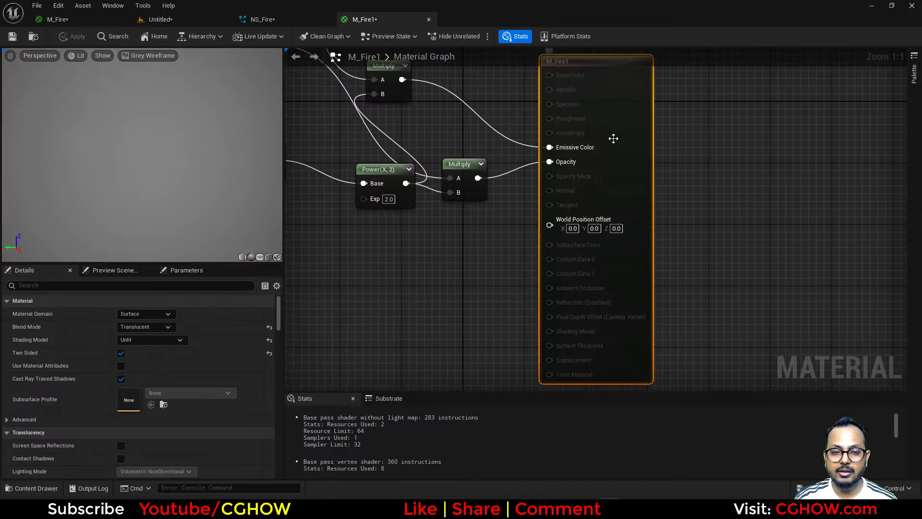
click(139, 327)
click(130, 364)
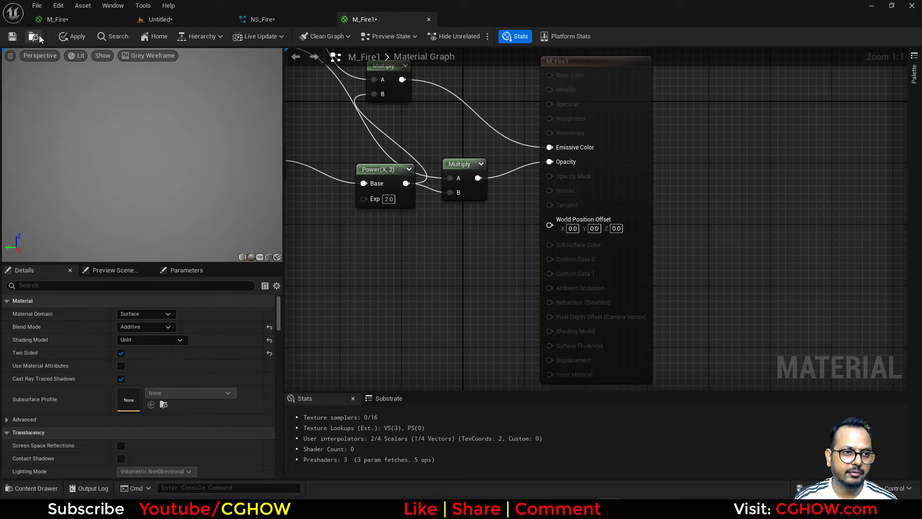
click(17, 36)
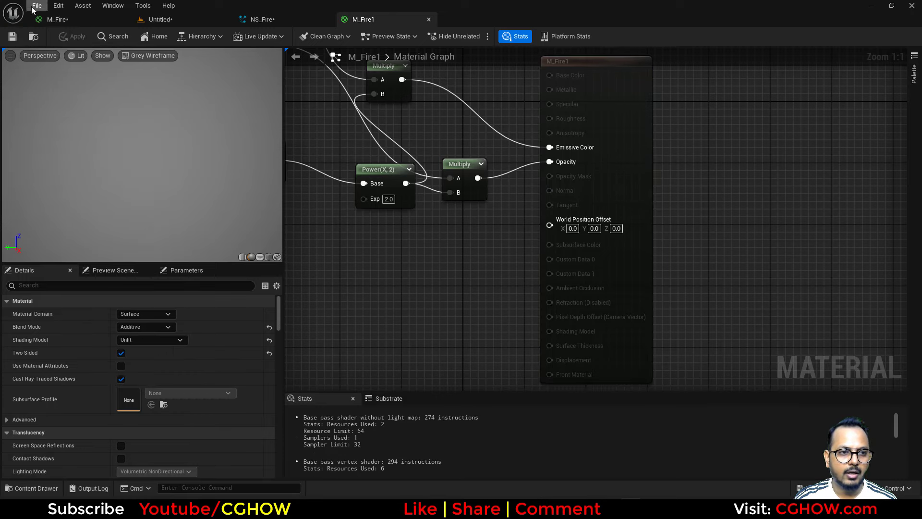
Step: Duplicate the Fountain emitter in NS_Fire and assign the M_Fire1 material to the copy's Sprite Renderer
click(160, 19)
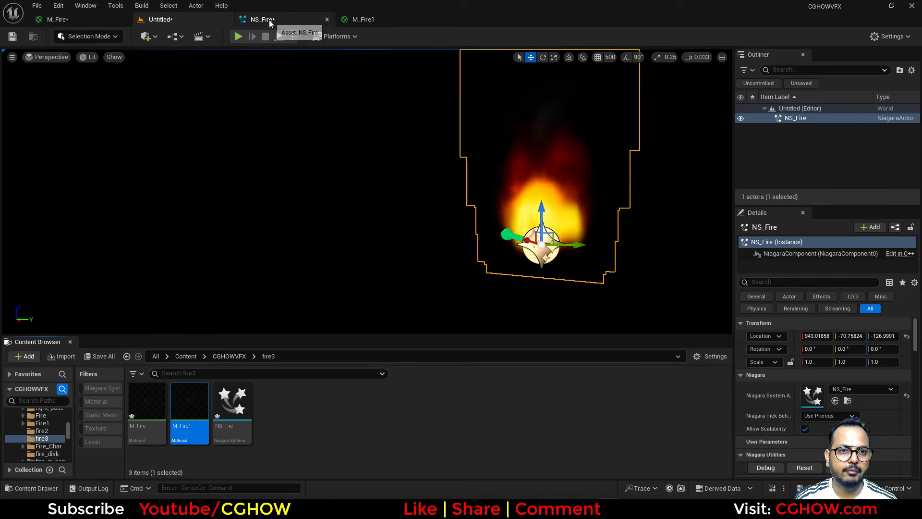
click(267, 19)
right_drag(538, 85, 485, 118)
click(478, 116)
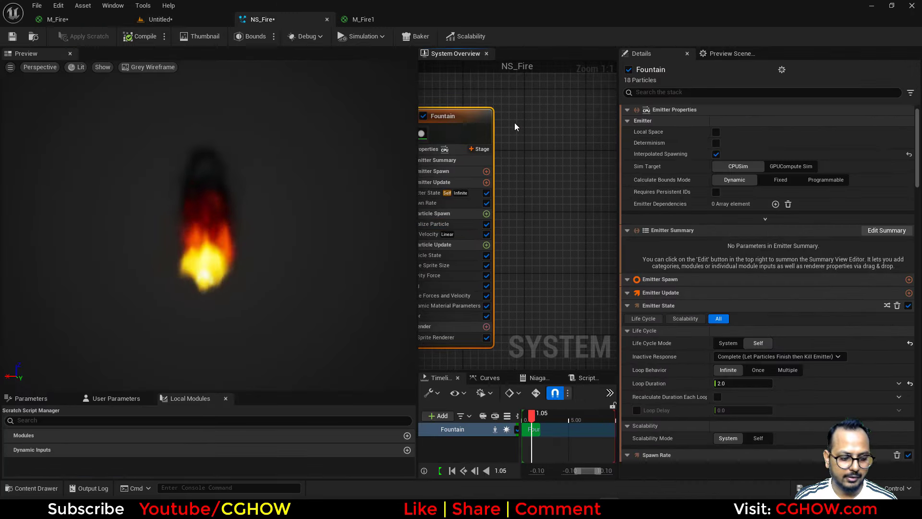
click(522, 113)
key(ctrl+v)
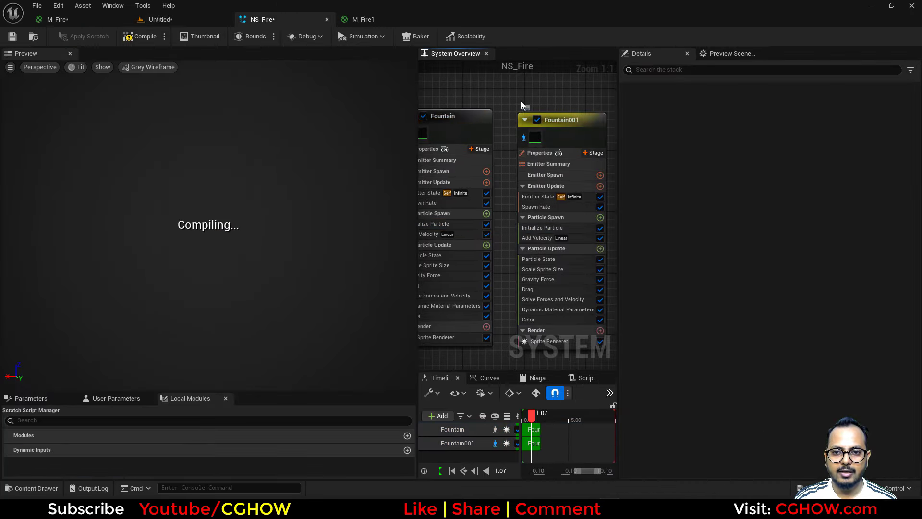
click(500, 322)
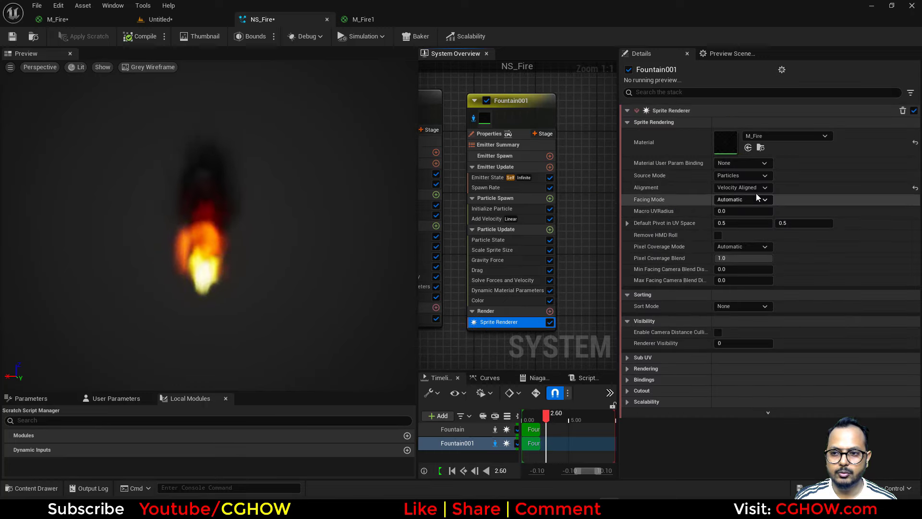
click(748, 148)
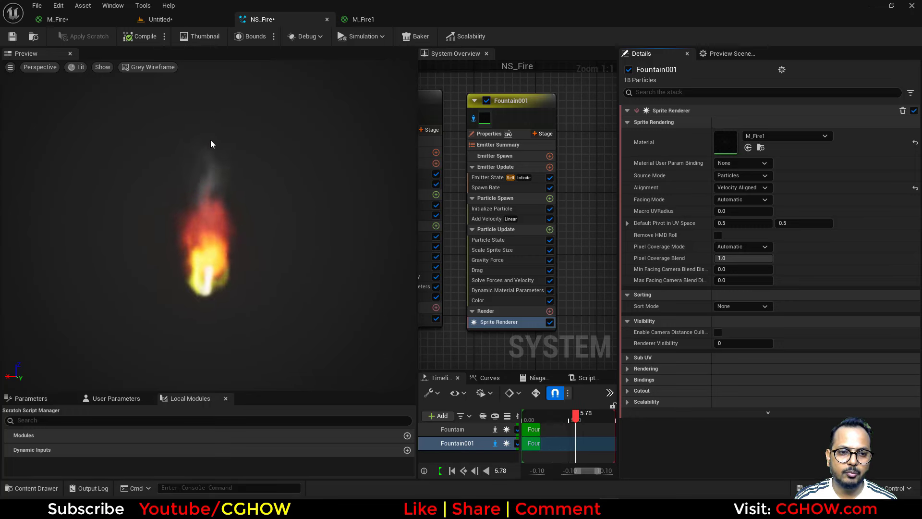
Step: Delete the dark color stop from Fountain001's color gradient and move the opaque alpha stop close to the gradient's start
click(500, 299)
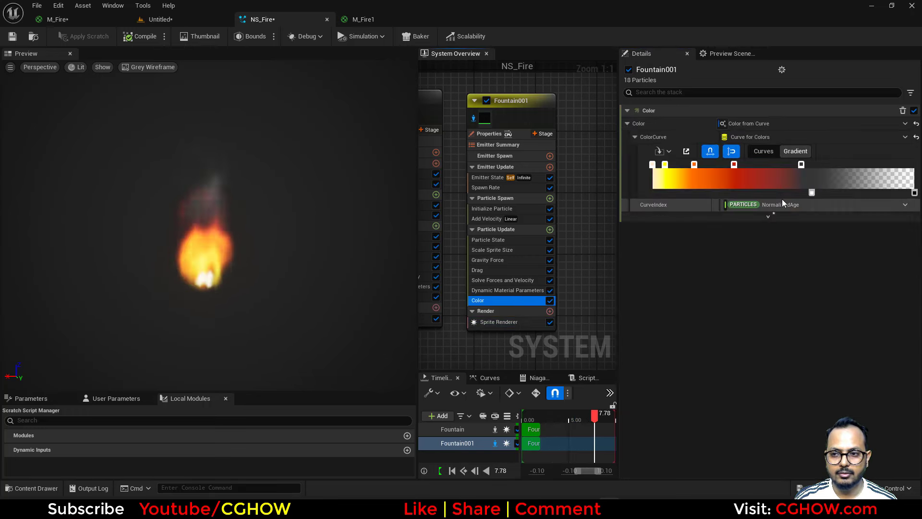
click(802, 165)
key(Delete)
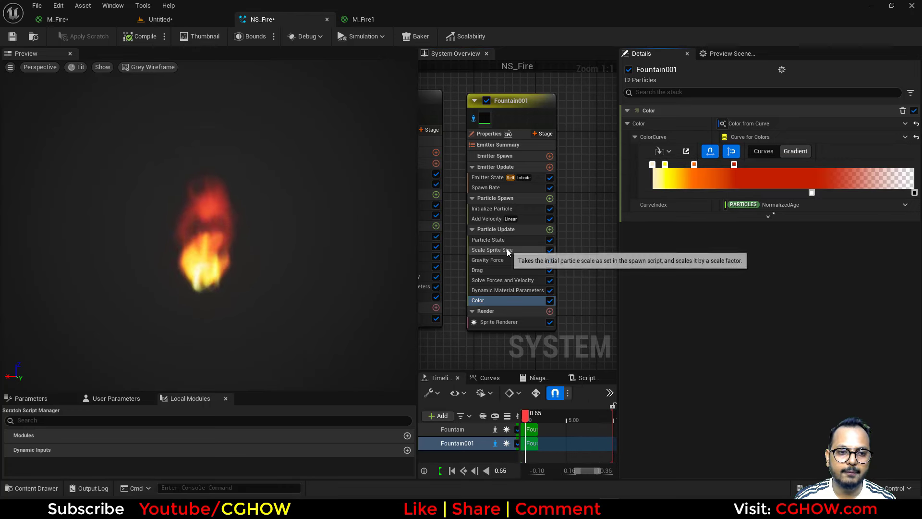
click(811, 192)
drag(796, 192, 662, 193)
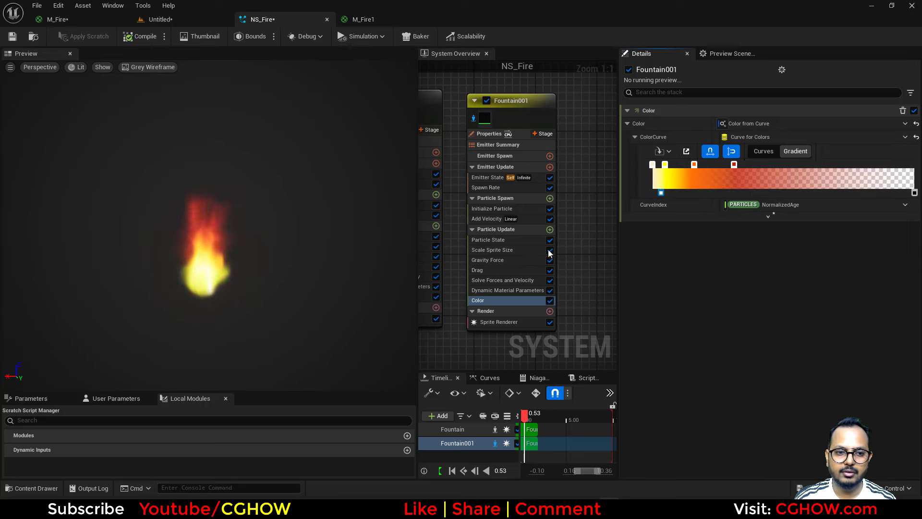
Step: Set Fountain001's Initialize Particle lifetime to a minimum of 0.6 and a maximum of 0.8
click(499, 211)
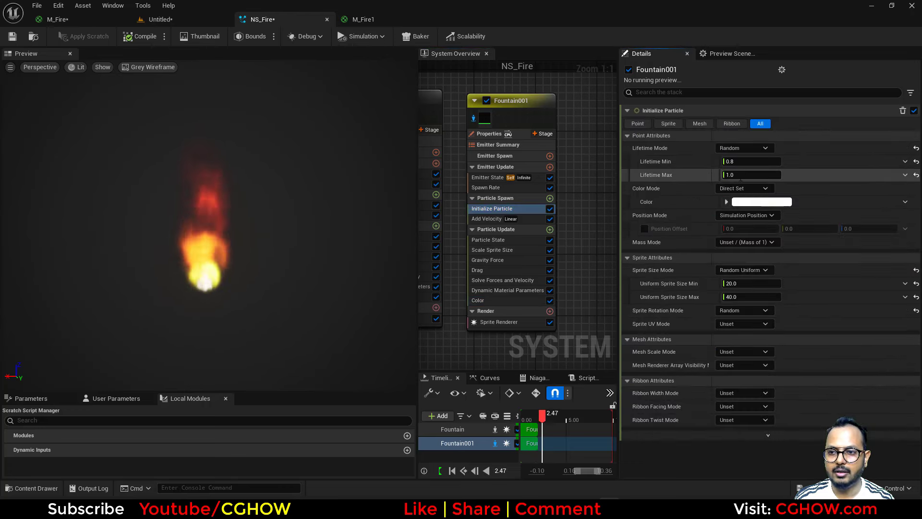
click(743, 176)
text(0.8)
key(Return)
click(735, 162)
text(0.6)
key(Return)
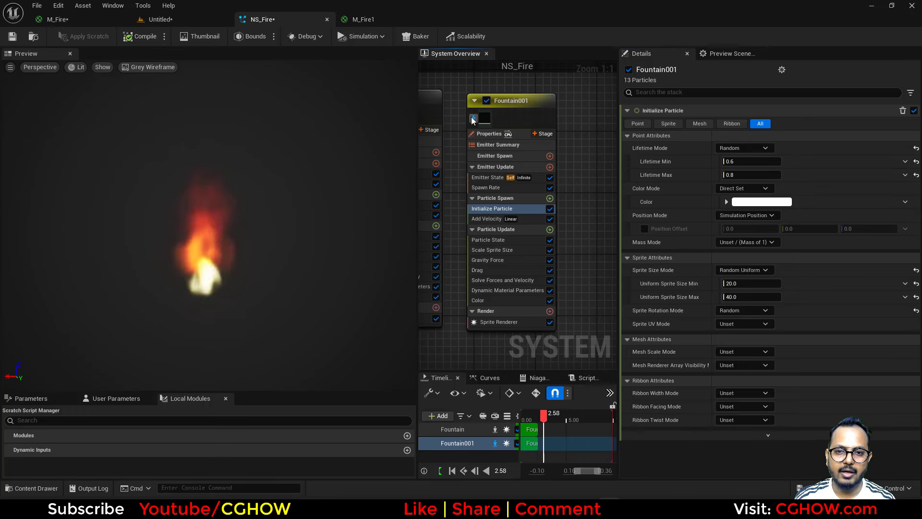
Step: Set the Sort Order Hint of Fountain001's Sprite Renderer to 1
right_drag(493, 318, 548, 304)
click(550, 308)
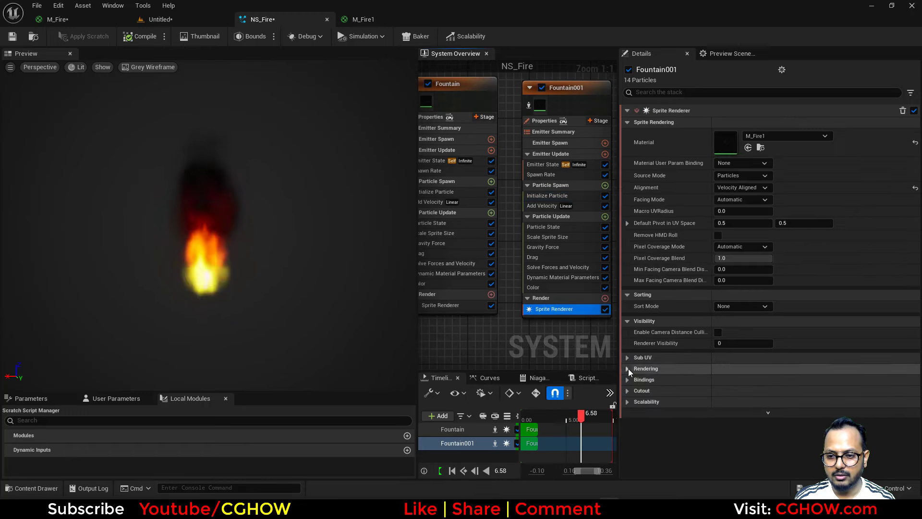
click(628, 368)
click(720, 390)
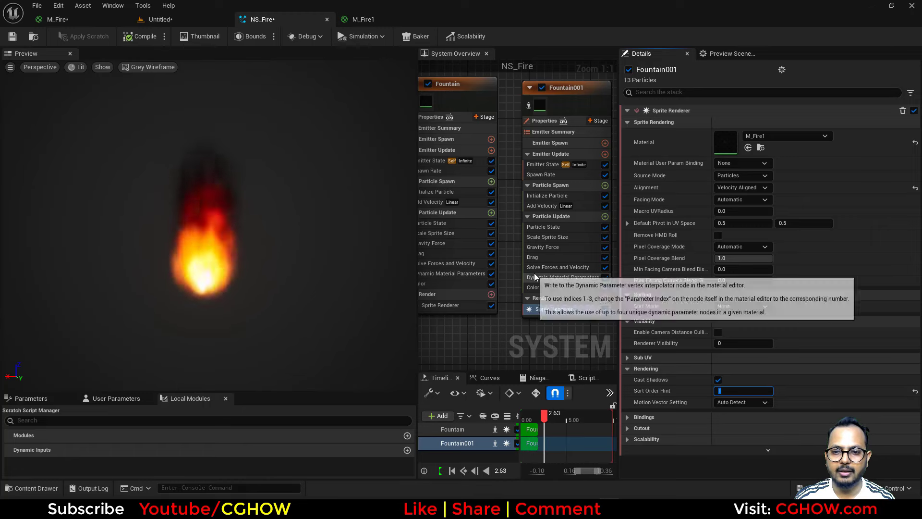
Step: Set the Scale Curve of Scale Color in Fountain001's Color module to 5
click(533, 287)
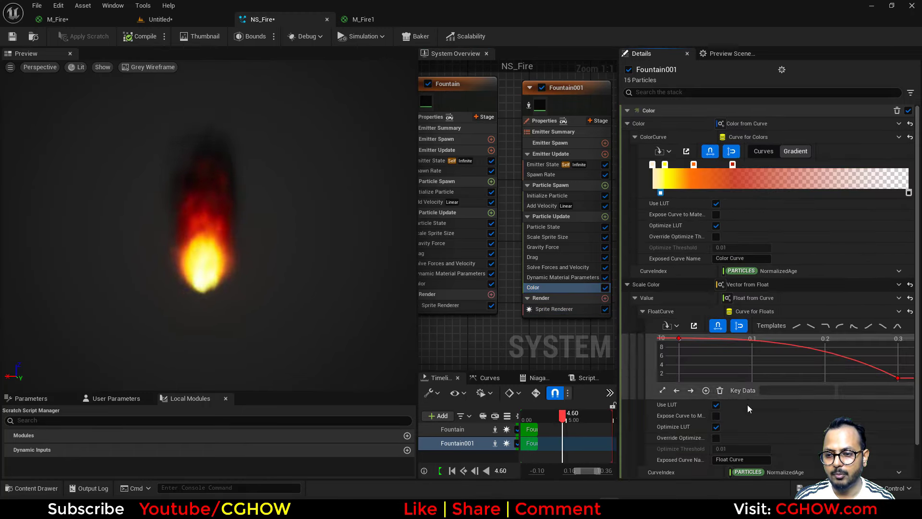
scroll(768, 422, down, 2)
click(757, 448)
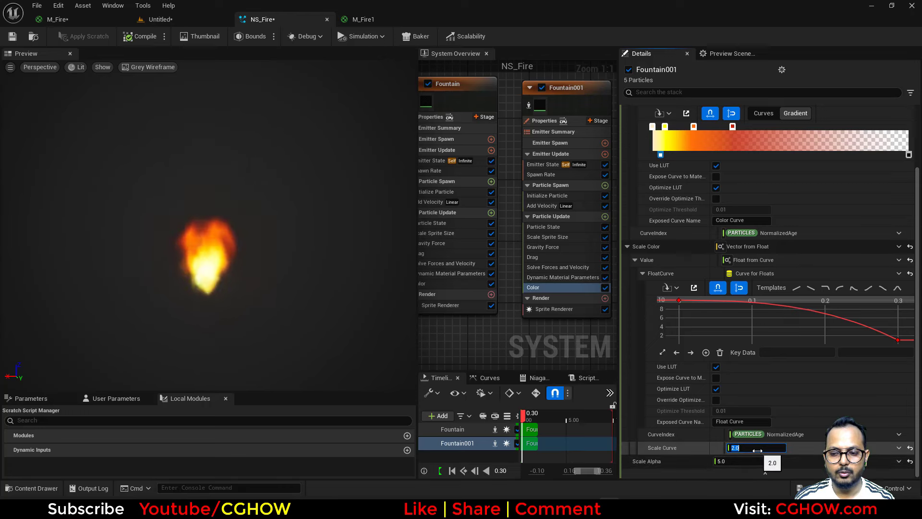
text(5)
key(Return)
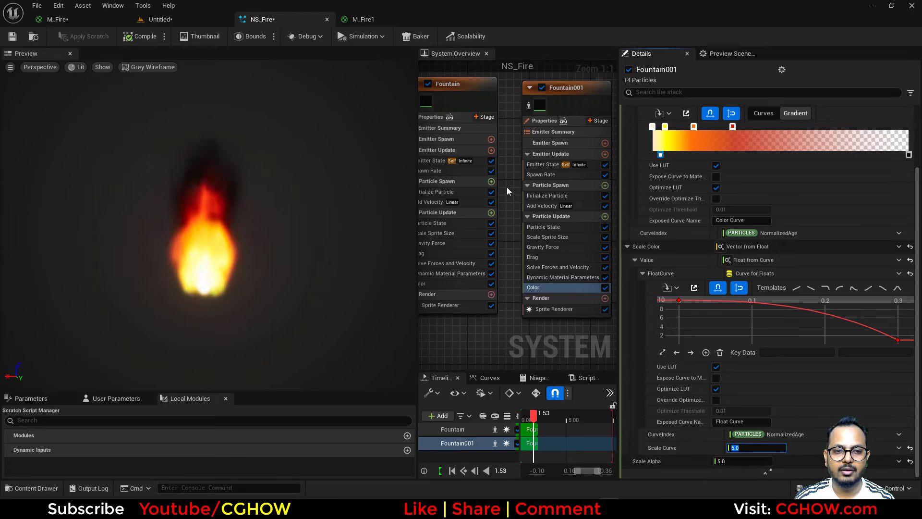
Step: Set Fountain001's Spawn Rate to 5 and check the flame in the preview
click(541, 174)
click(745, 123)
text(5)
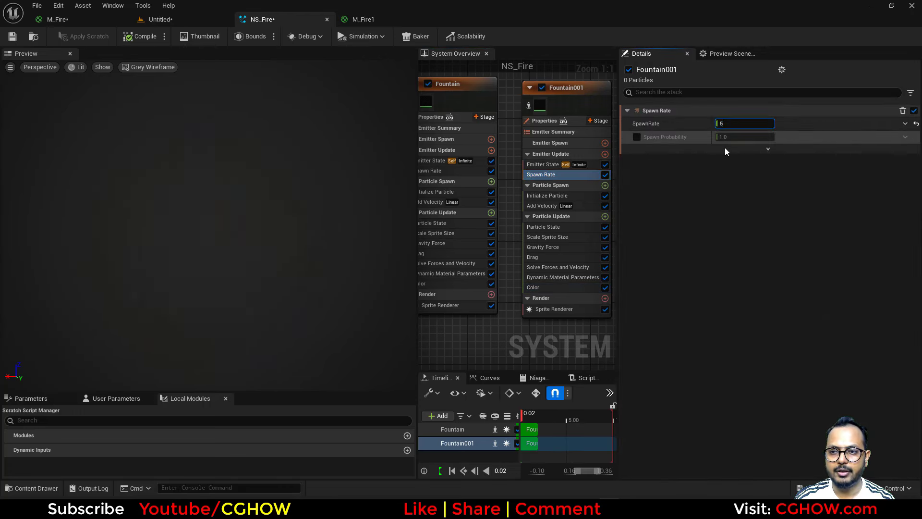
key(Return)
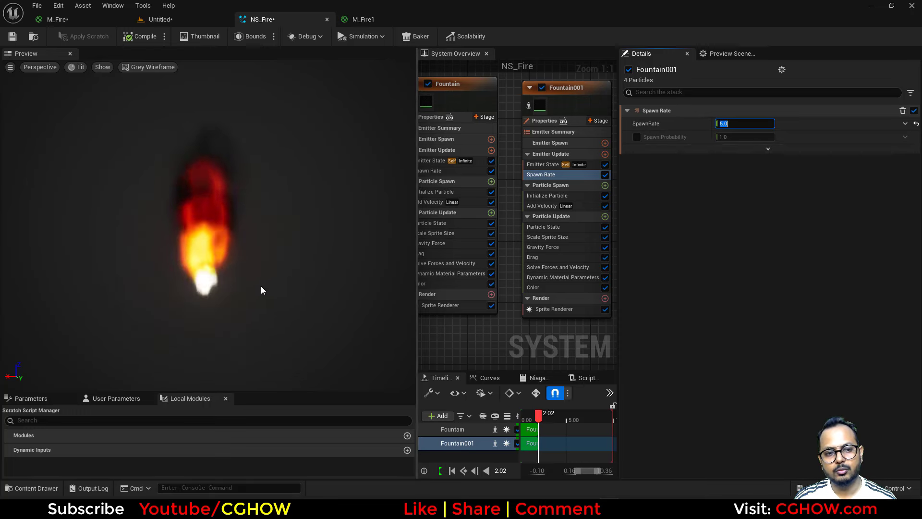
drag(228, 278, 317, 278)
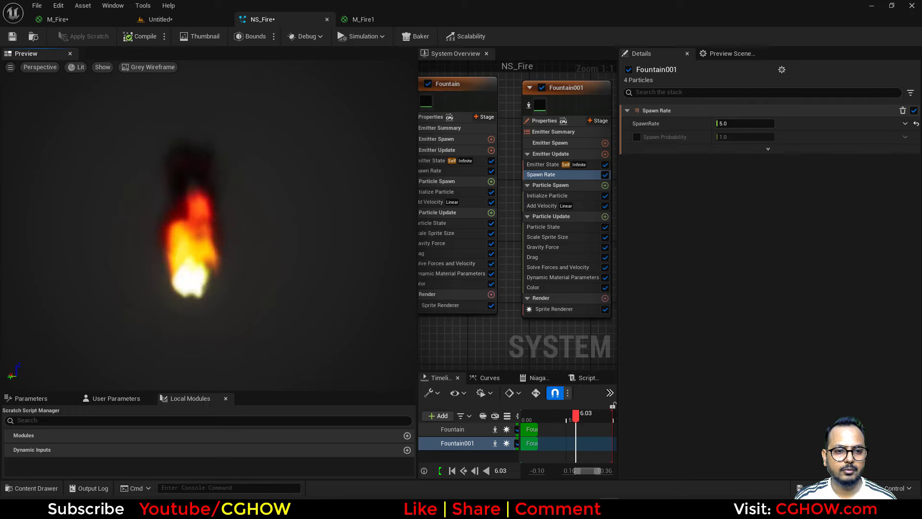
Step: Set the Lifetime Max in the Fountain emitter's Initialize Particle module to 1.5
right_drag(453, 322, 420, 325)
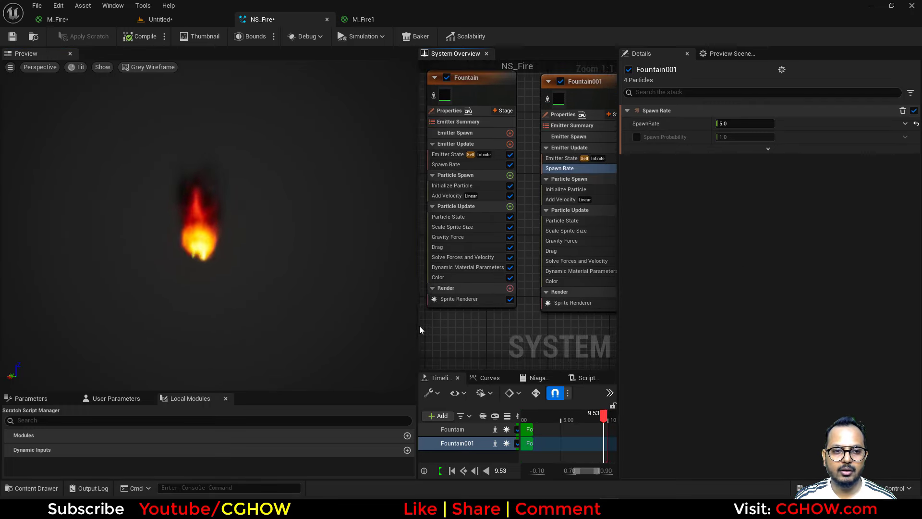
click(469, 227)
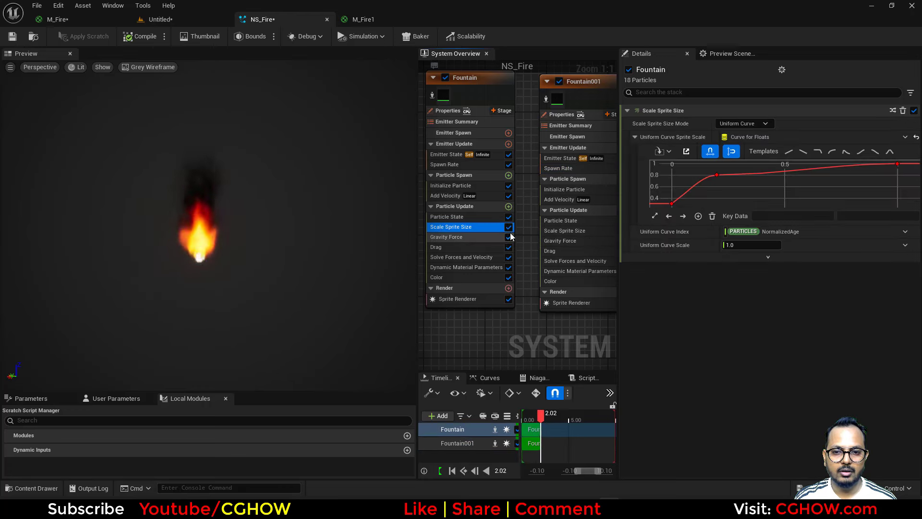
click(451, 185)
click(740, 175)
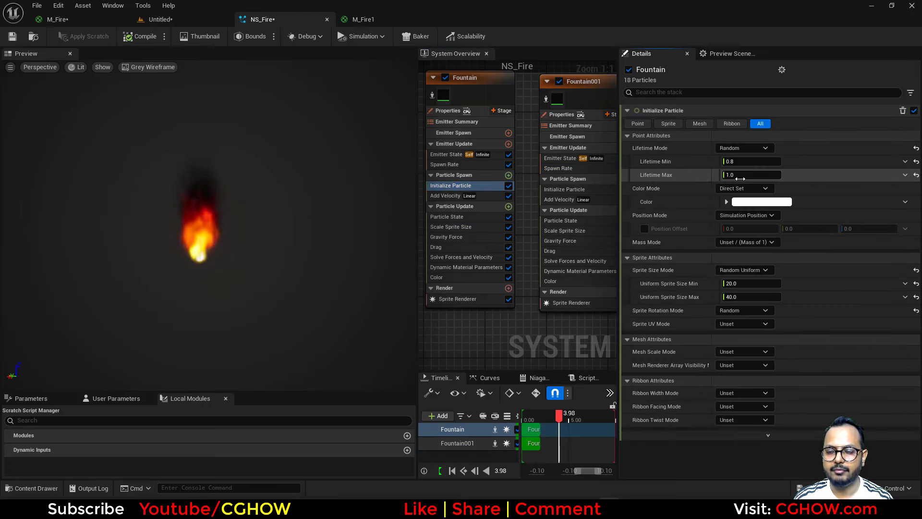
text(1.5)
key(Return)
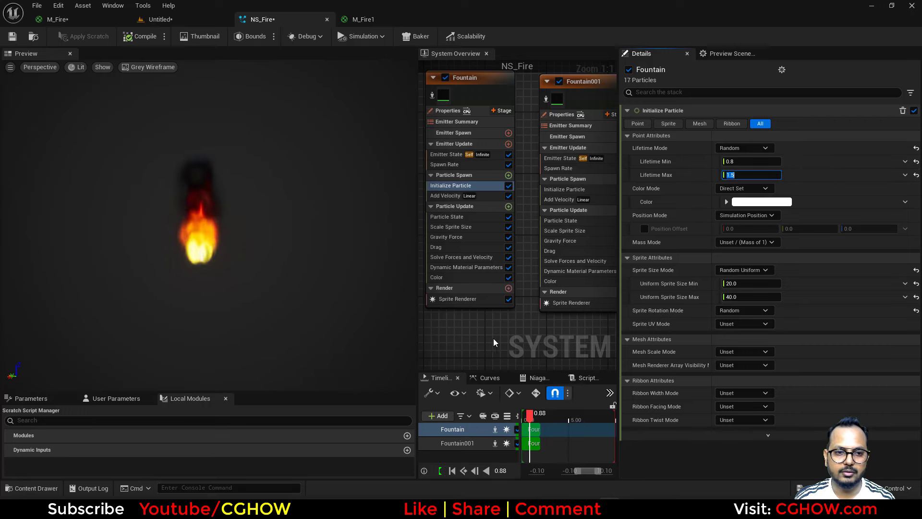
Step: Set the last key of the Fountain emitter's Scale Sprite Size curve to a value of 1.5
click(476, 236)
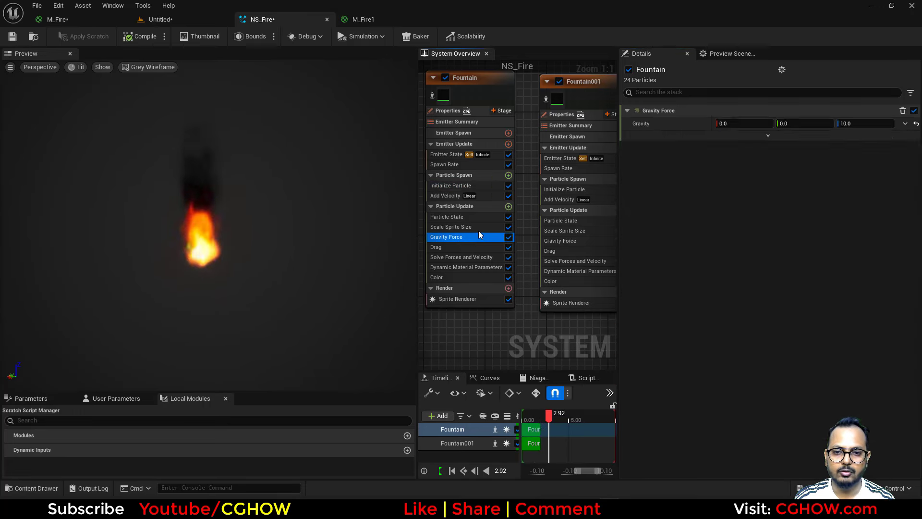
click(475, 227)
click(871, 216)
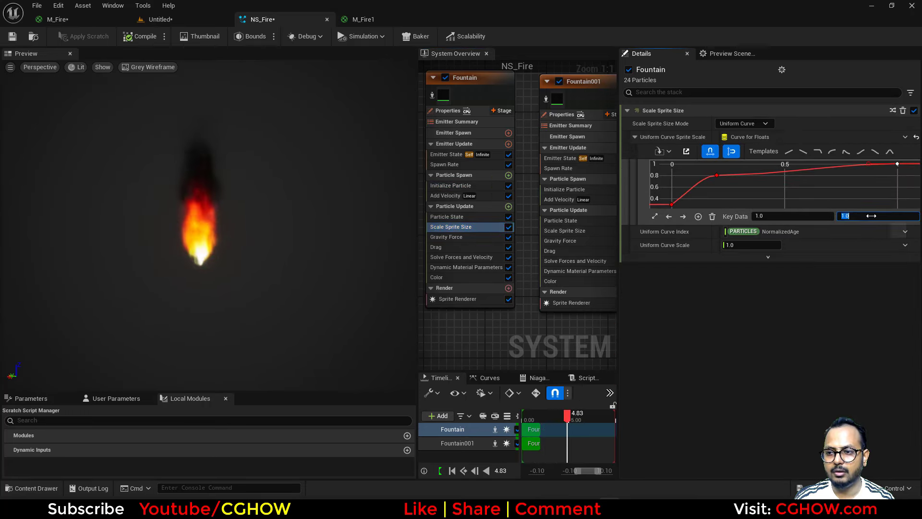
text(1.5)
key(Return)
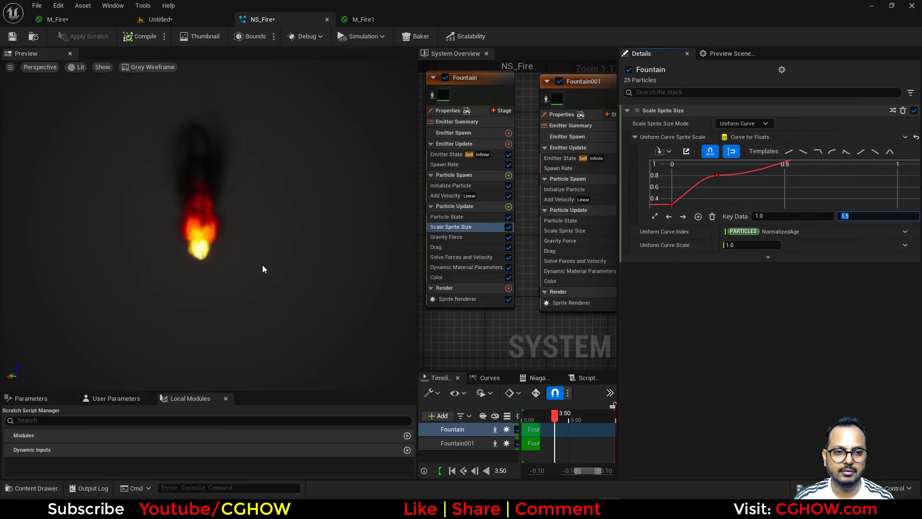
right_drag(242, 290, 288, 290)
mouse_move(241, 290)
mouse_down()
mouse_move(365, 291)
mouse_move(135, 293)
mouse_move(241, 281)
mouse_up()
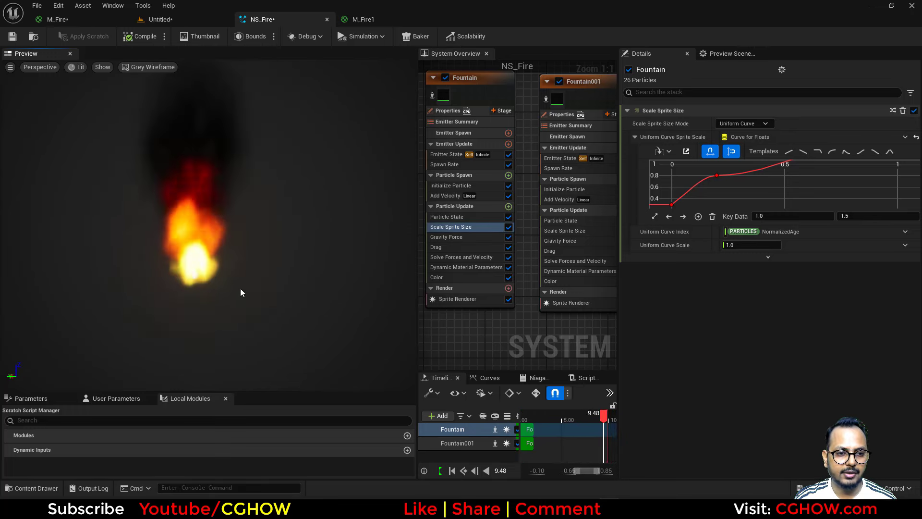
Step: Examine how the noise, texture coordinate and Dynamic Parameter nodes drive the M_Fire material, then return to NS_Fire
click(100, 19)
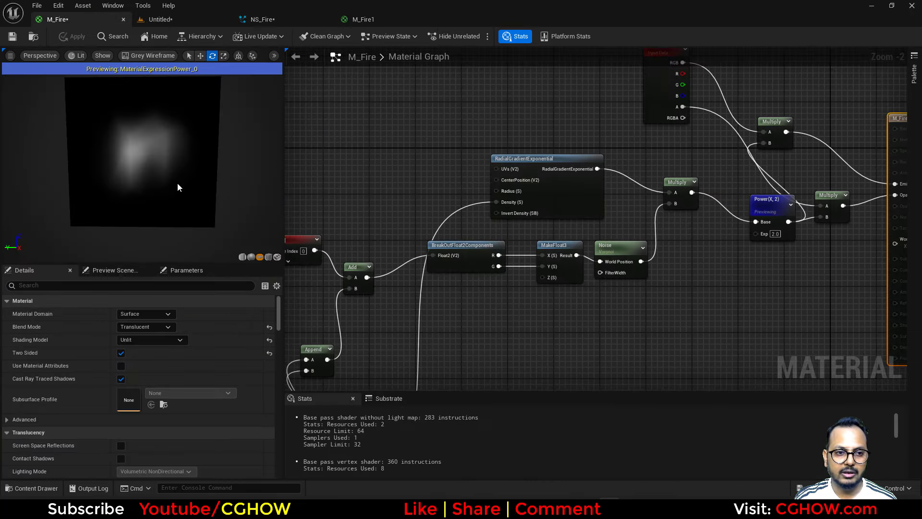
drag(177, 188, 182, 187)
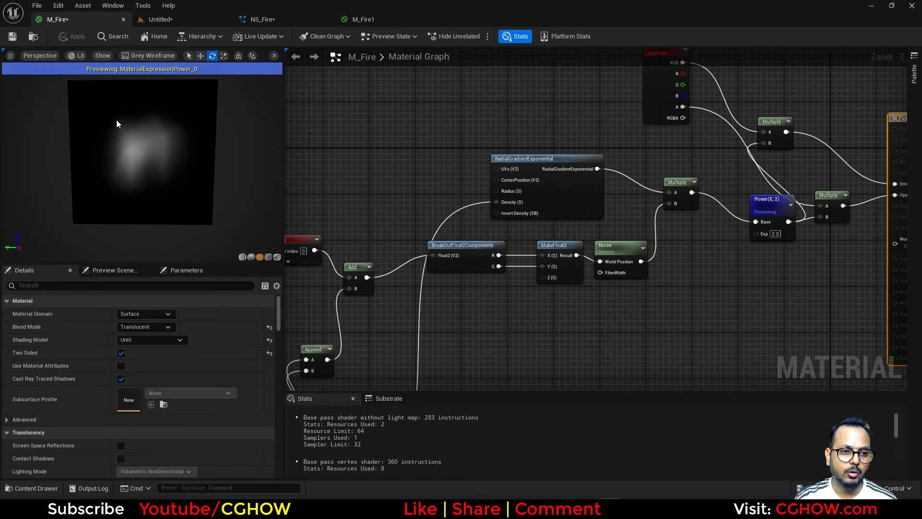
right_drag(424, 315, 599, 204)
right_drag(421, 229, 377, 321)
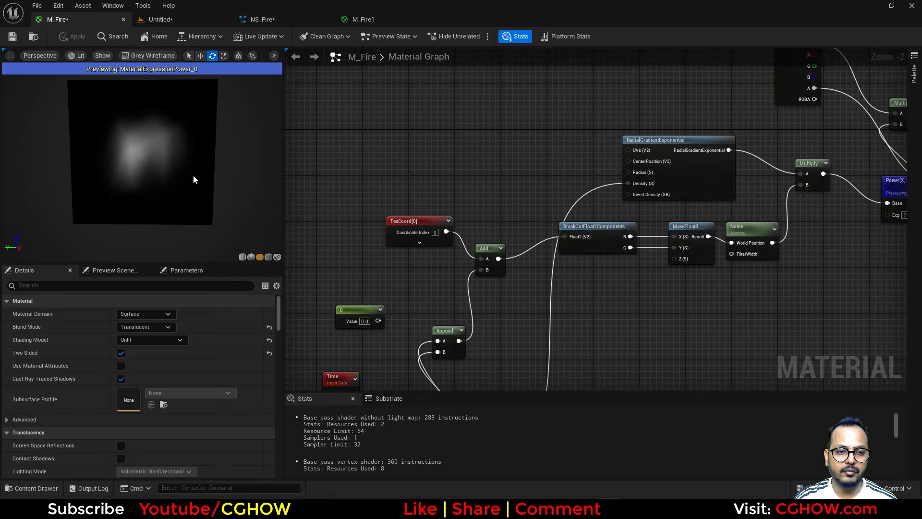
right_drag(453, 350, 457, 244)
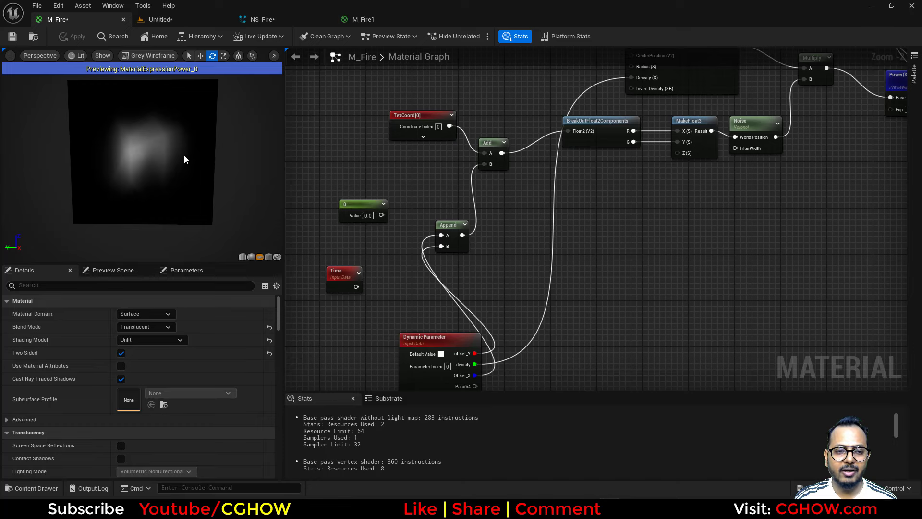
right_drag(471, 175, 429, 249)
click(278, 22)
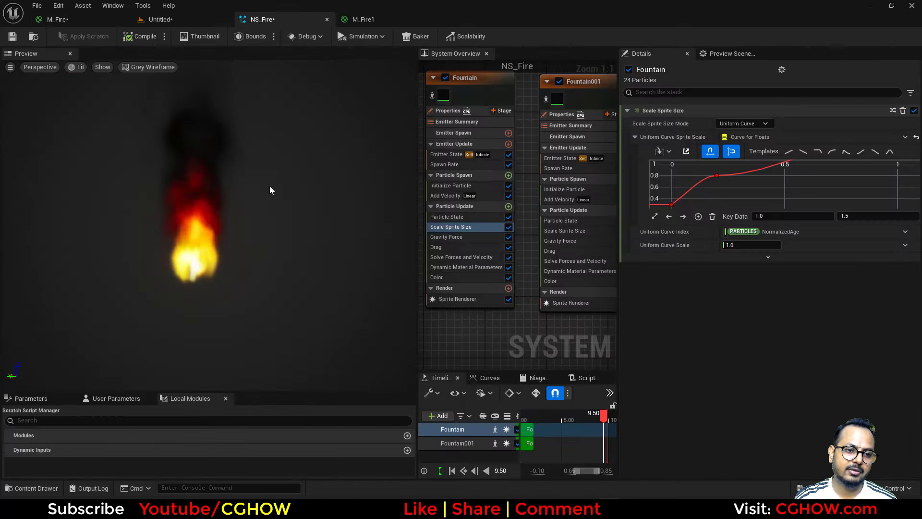